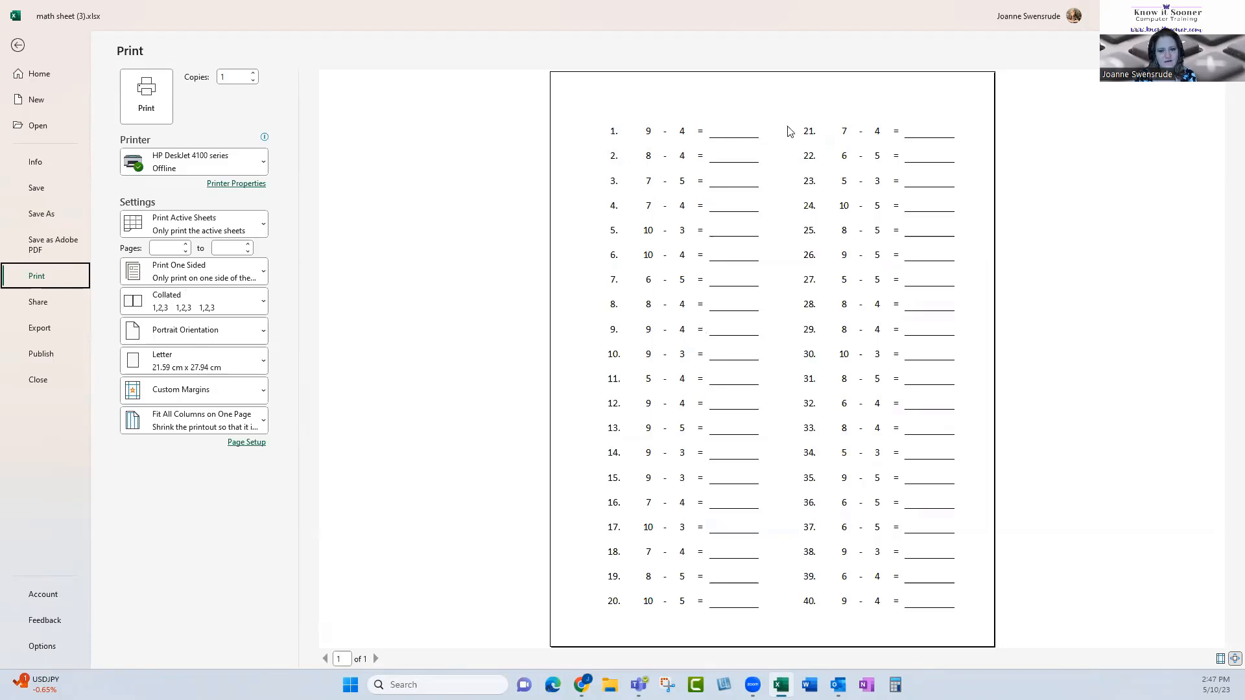
Leave the print preview and examine the formulas behind the first number, operator and second number in several problems
{"action": "key", "text": "Escape"}
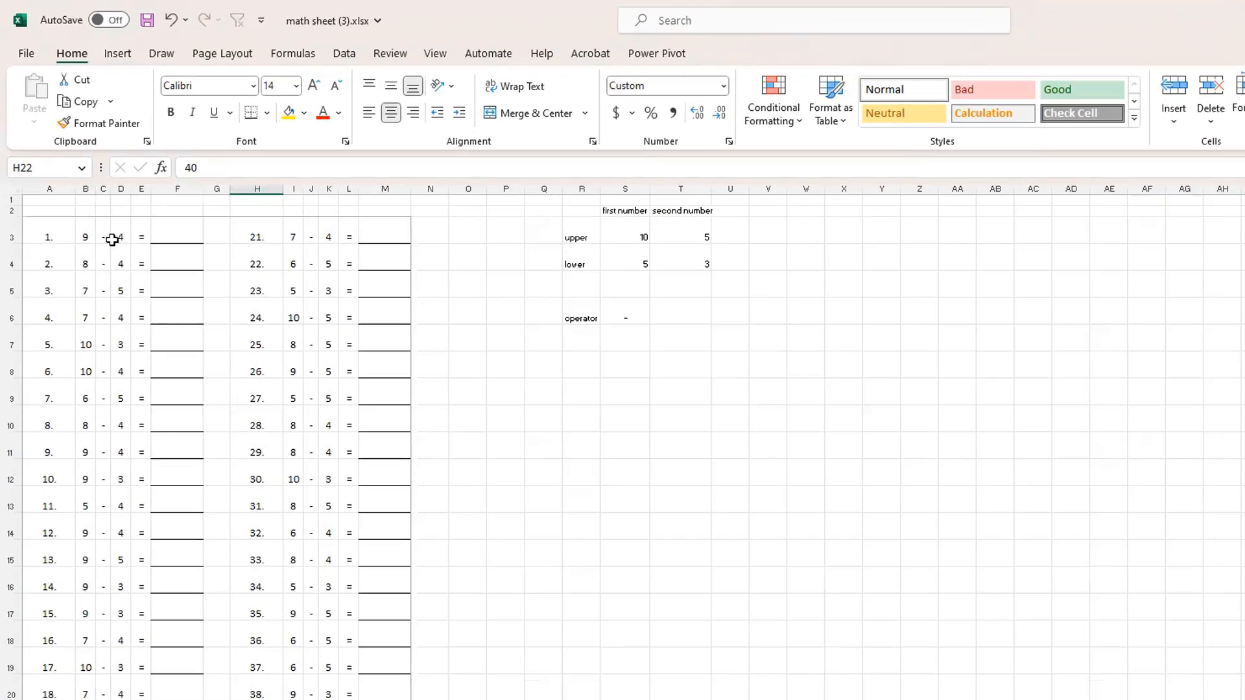
{"action": "left_click", "coordinate": [88, 237]}
{"action": "left_click", "coordinate": [122, 238]}
{"action": "left_click", "coordinate": [88, 261]}
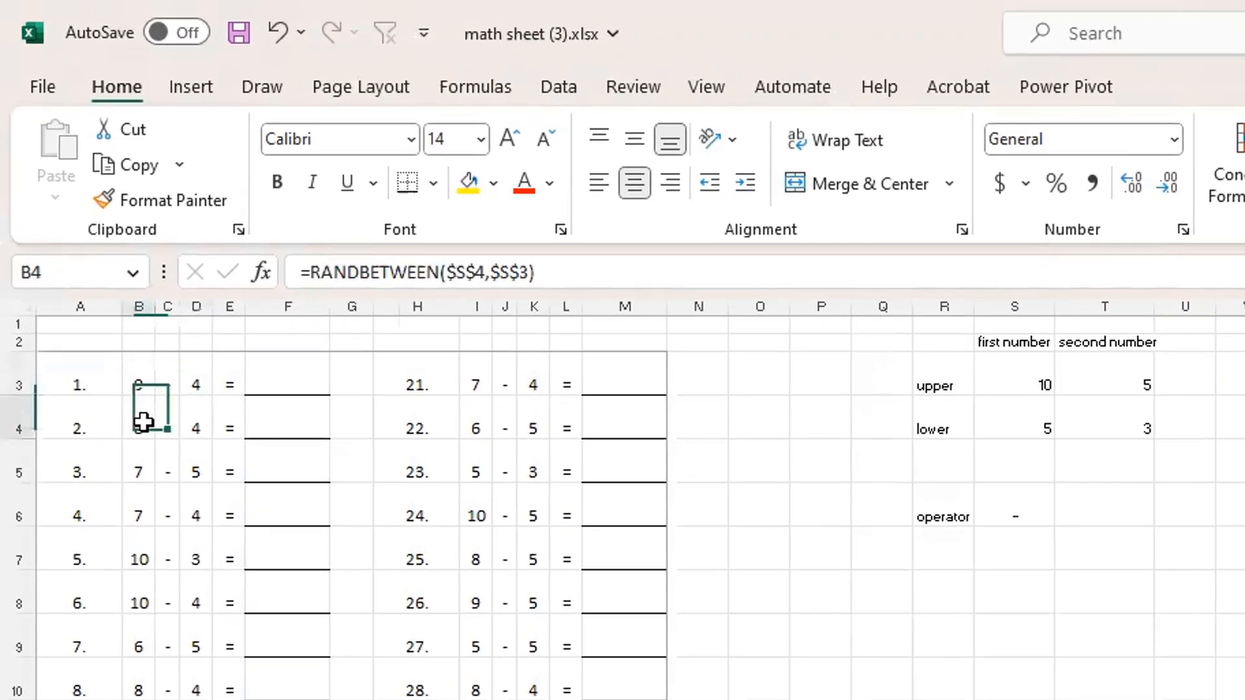
{"action": "left_click", "coordinate": [188, 421]}
{"action": "left_click", "coordinate": [487, 376]}
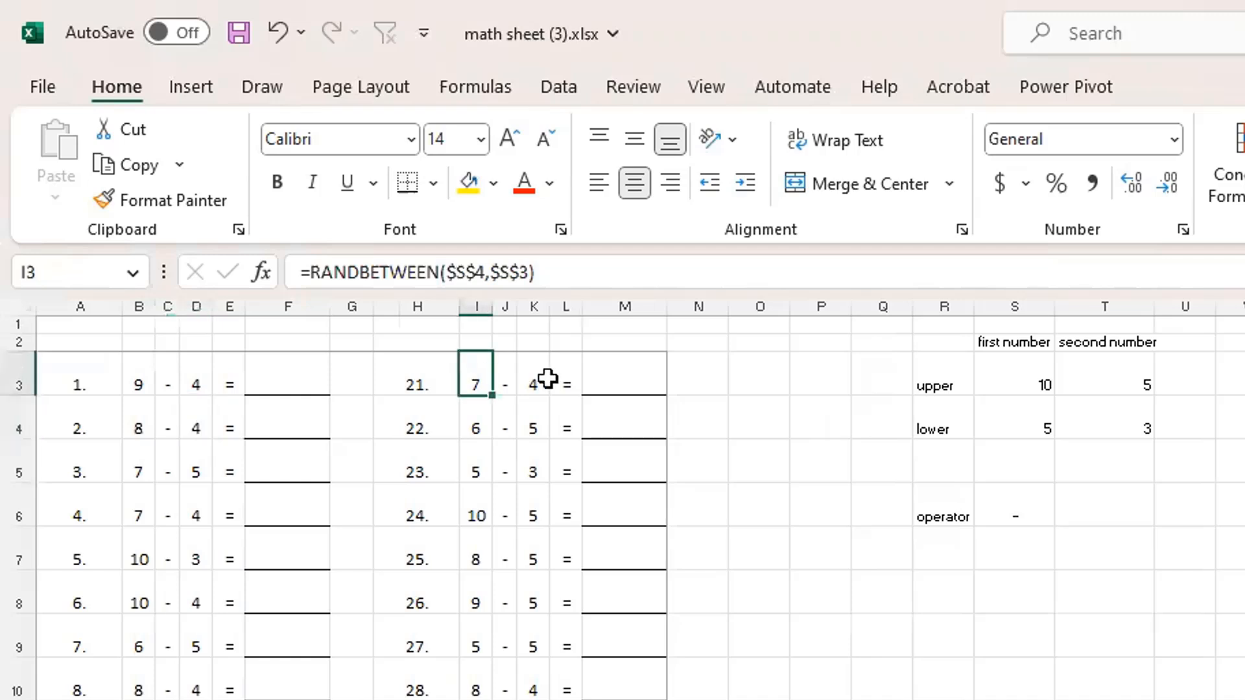
{"action": "left_click", "coordinate": [503, 423]}
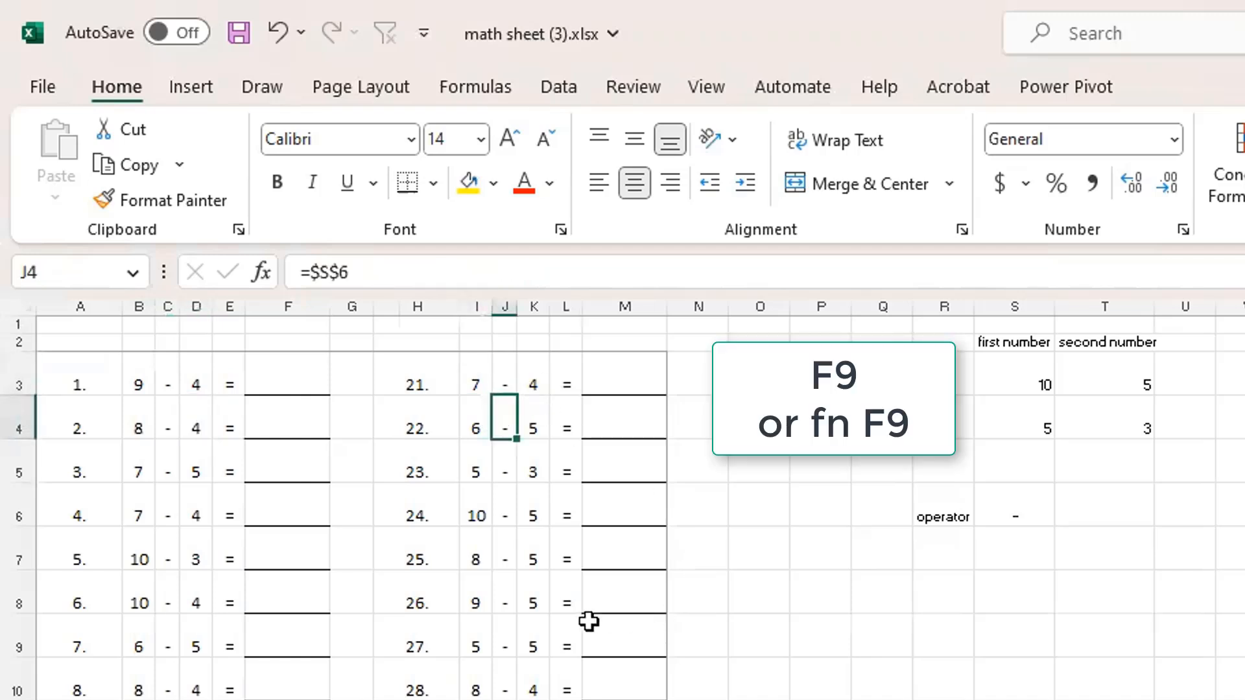
Recalculate the sheet twice to generate new random numbers for the problems, selecting the first number of problem 1
{"action": "key", "text": "F9"}
{"action": "left_click", "coordinate": [139, 386]}
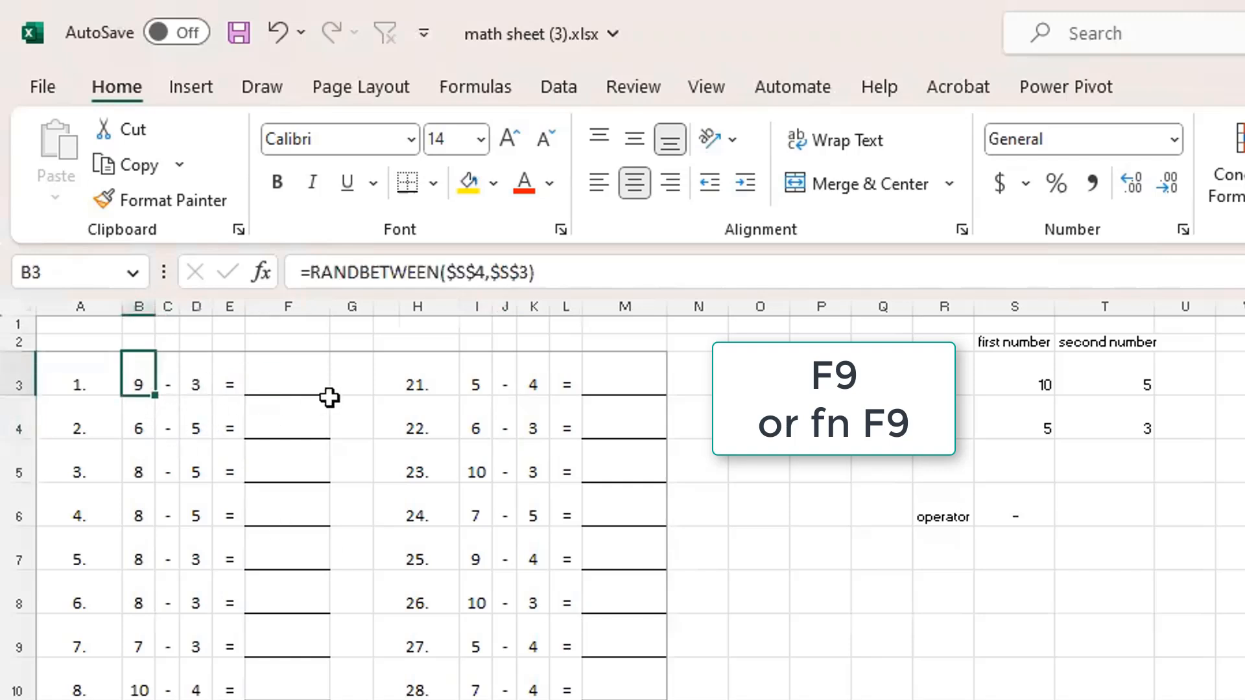
{"action": "key", "text": "F9"}
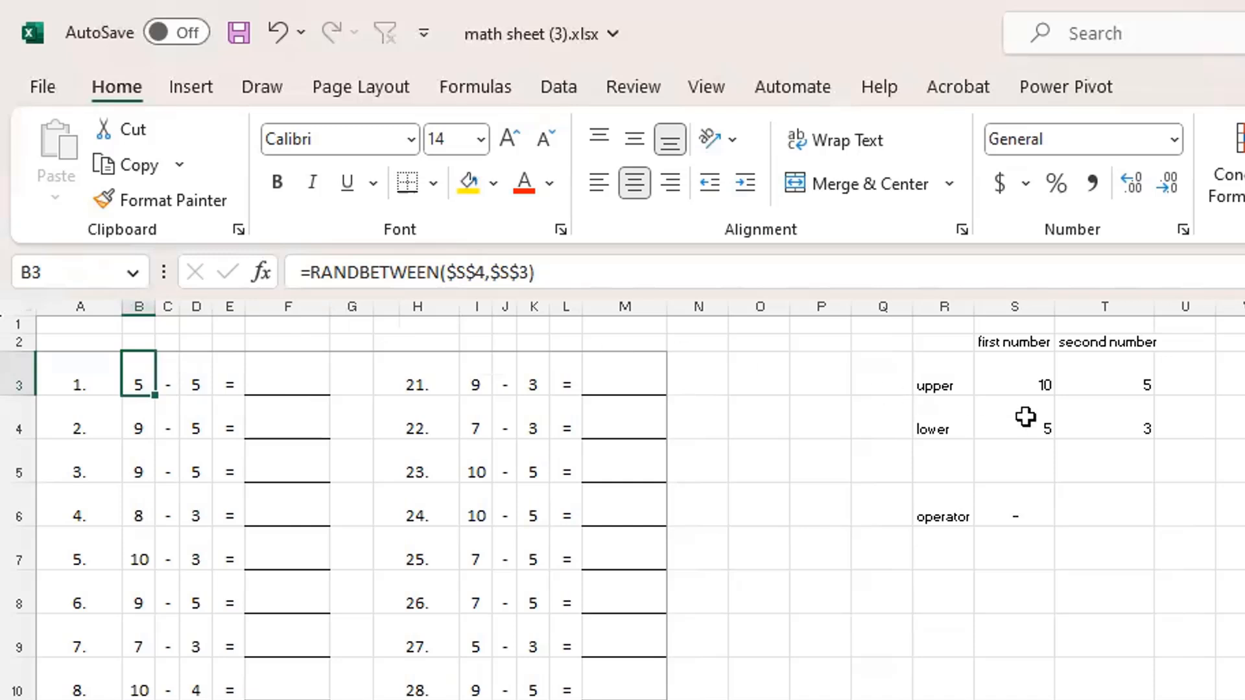
Set the first number's upper limit in S3 to 20 and its lower limit in S4 to 10
{"action": "left_click", "coordinate": [1005, 368]}
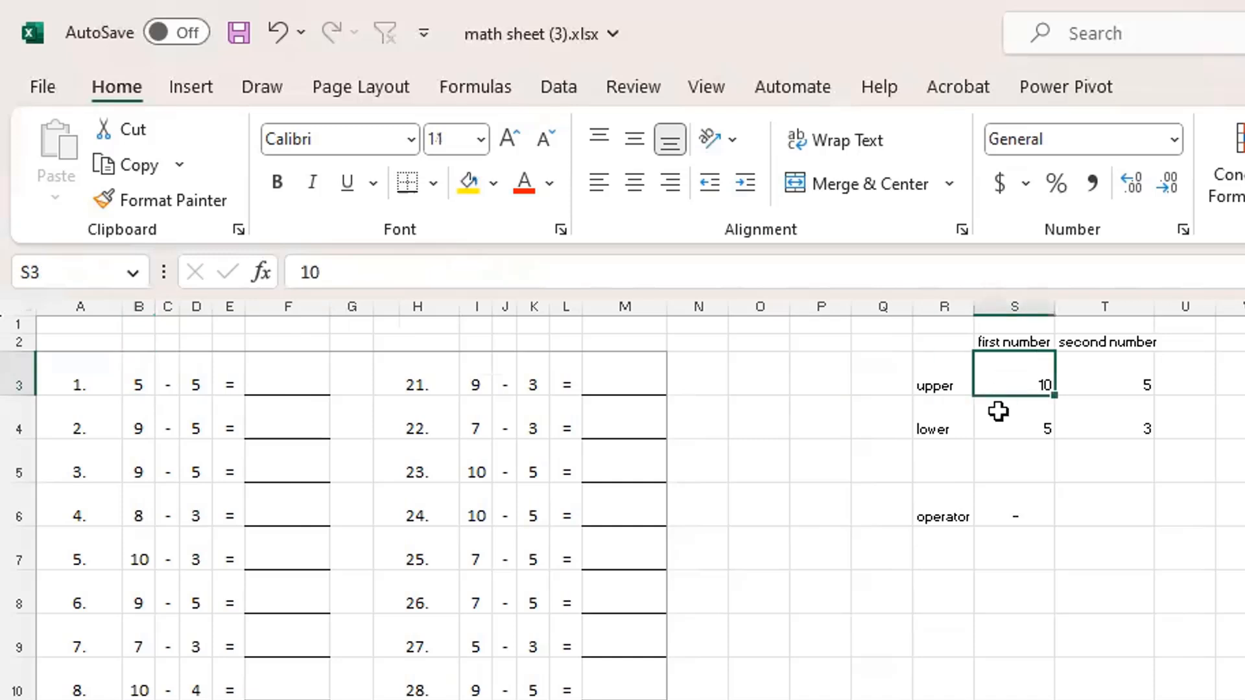
{"action": "left_click", "coordinate": [1000, 425]}
{"action": "left_click", "coordinate": [993, 368]}
{"action": "type", "text": "20"}
{"action": "key", "text": "Return"}
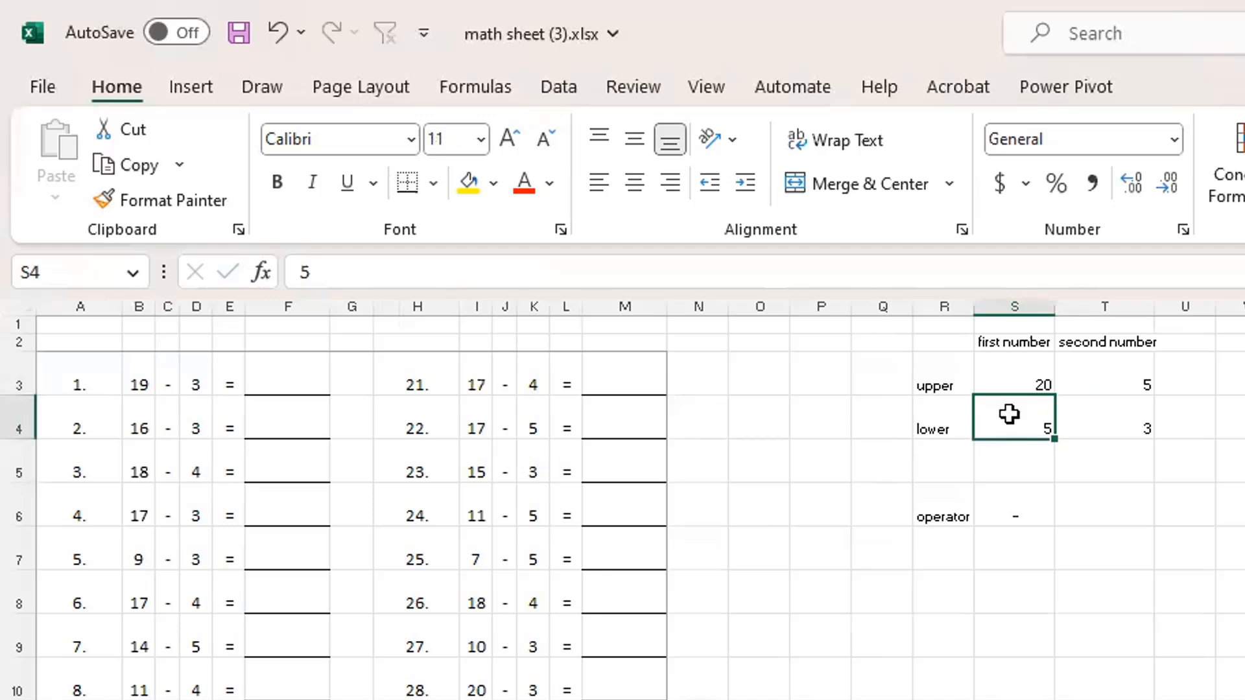
{"action": "type", "text": "10"}
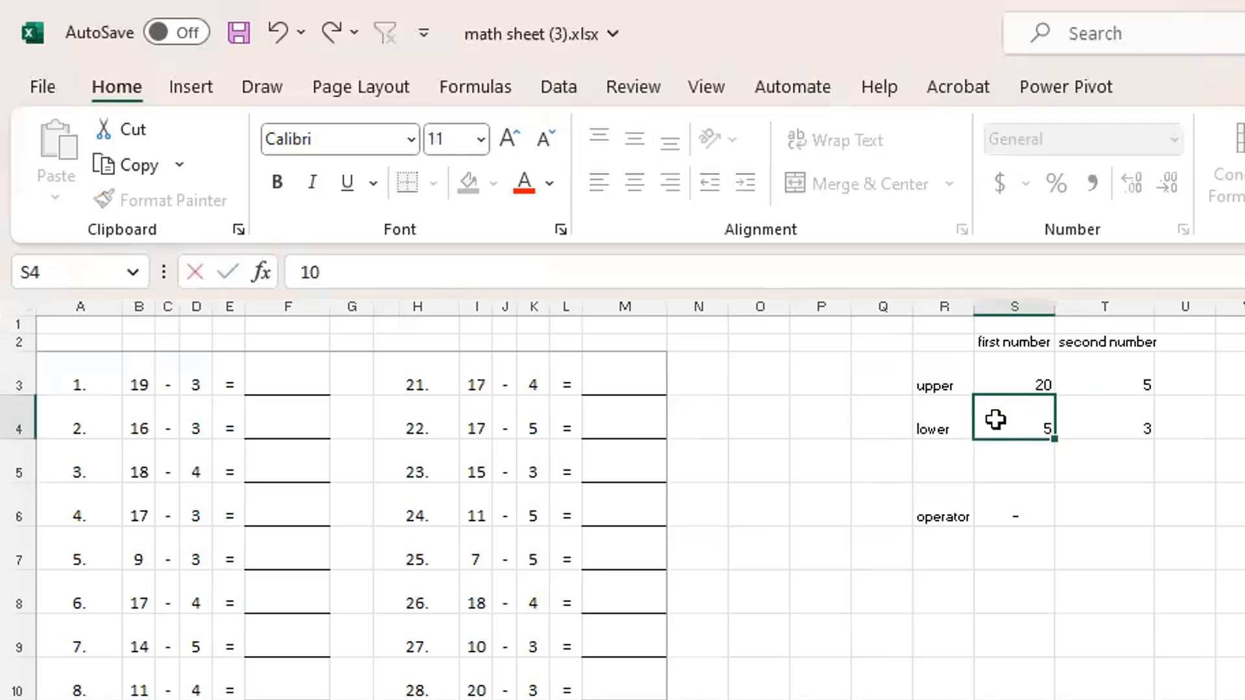
{"action": "key", "text": "Return"}
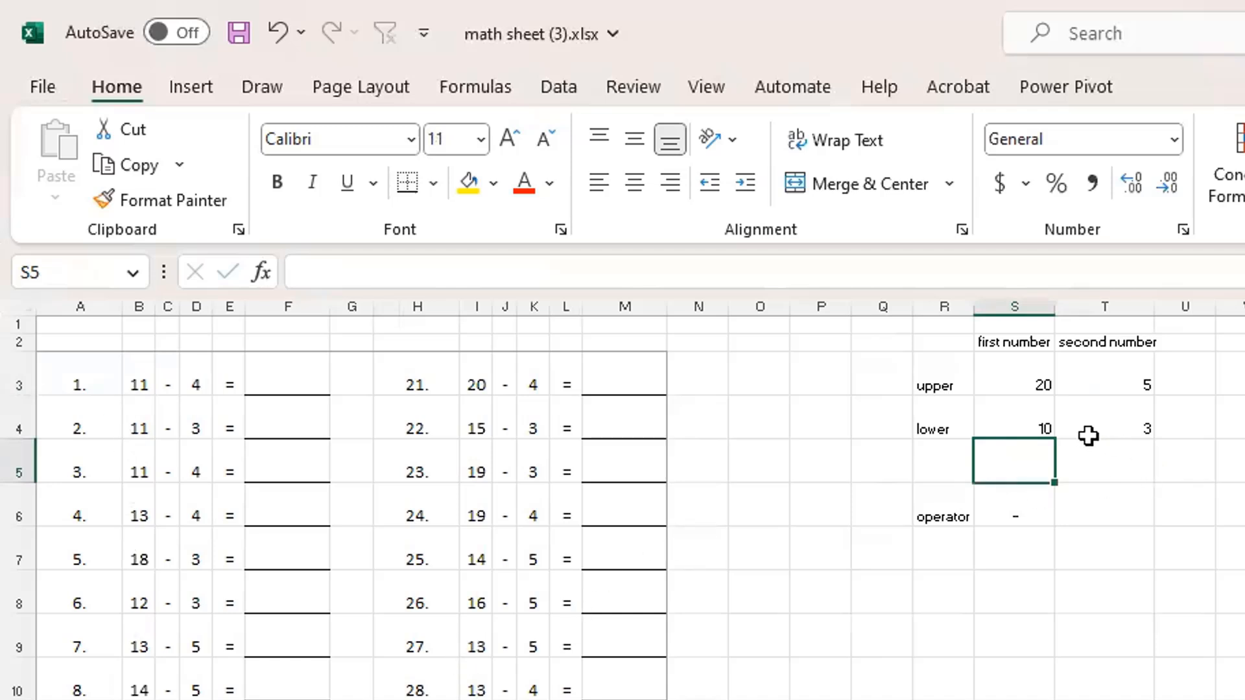
Set the first number's upper limit in S3 to 100 and its lower limit in S4 to 50
{"action": "left_click", "coordinate": [1019, 373]}
{"action": "left_click", "coordinate": [1005, 405]}
{"action": "left_click", "coordinate": [1018, 363]}
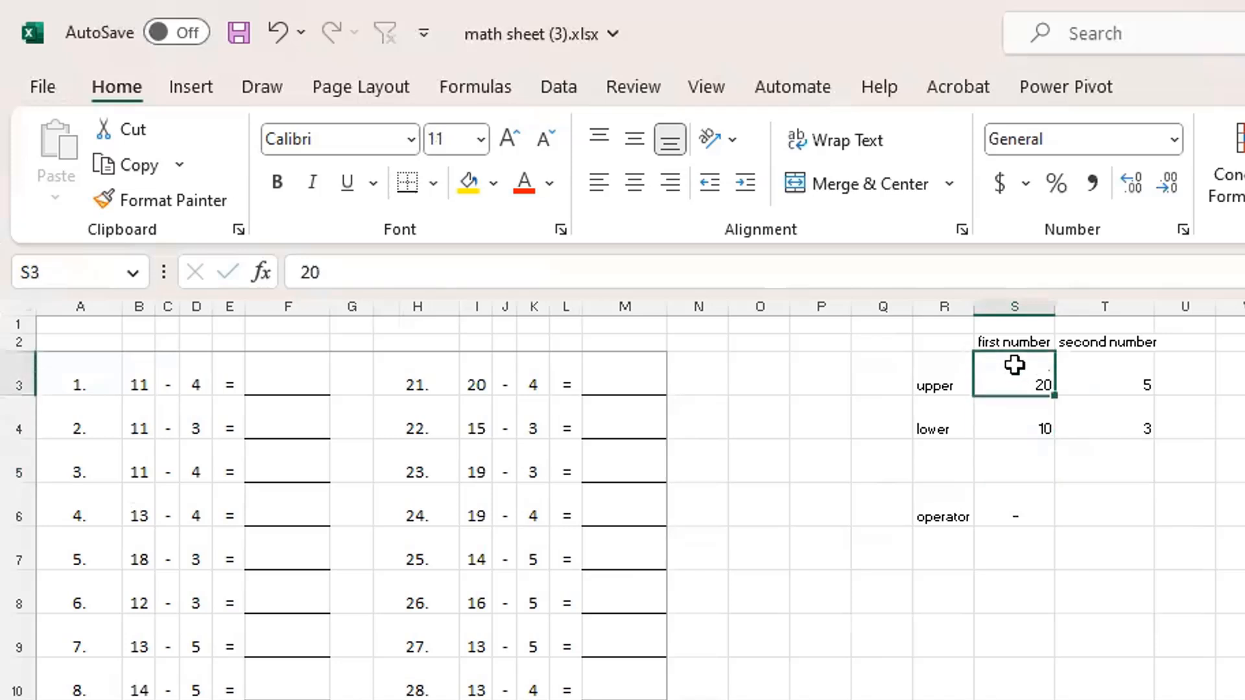
{"action": "left_click", "coordinate": [1006, 422]}
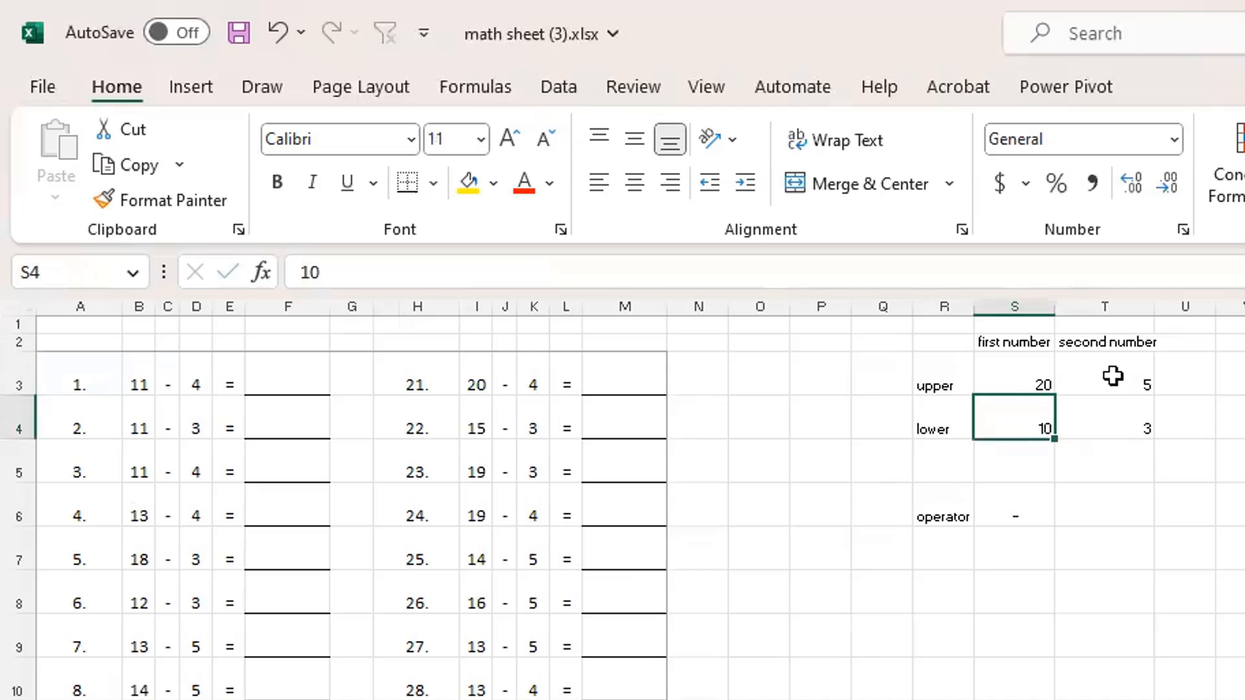
{"action": "left_click", "coordinate": [1007, 376]}
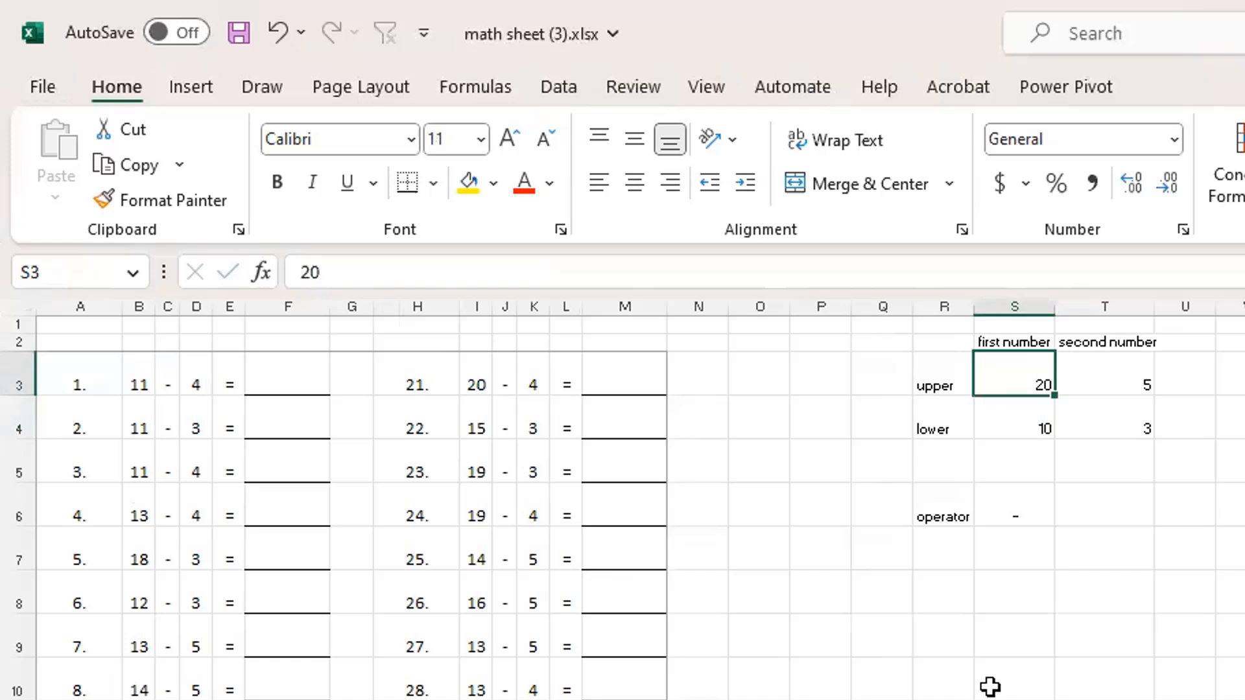
{"action": "type", "text": "100"}
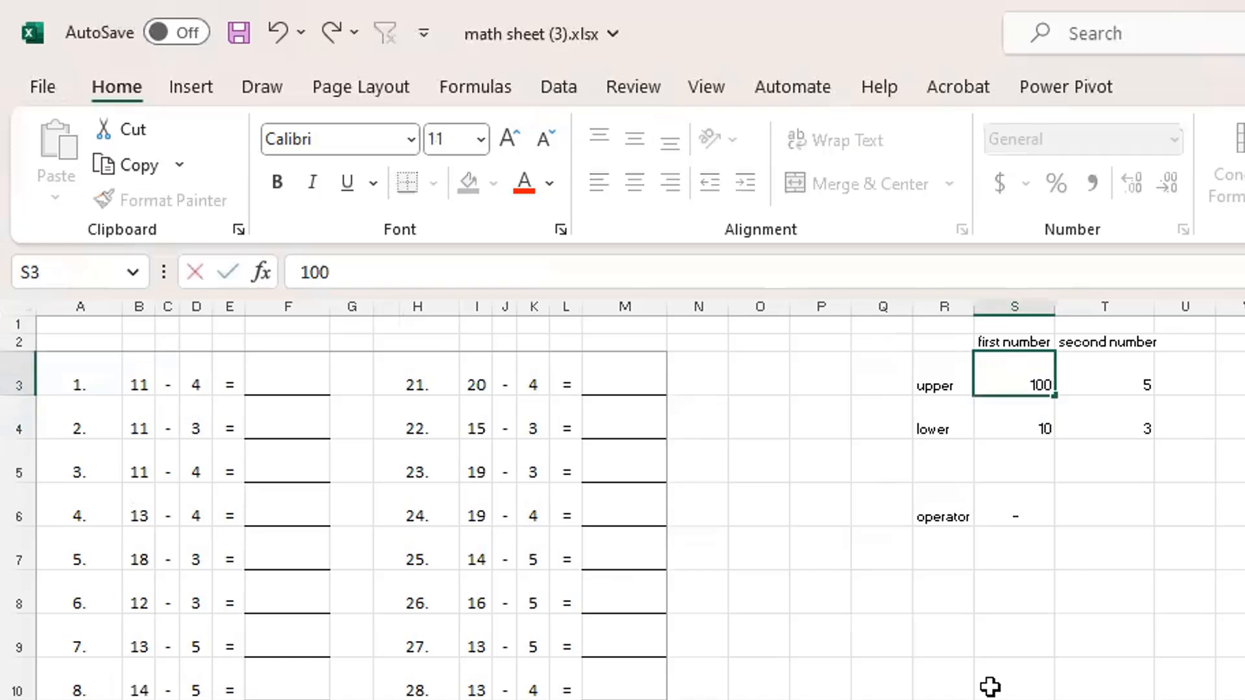
{"action": "key", "text": "Return"}
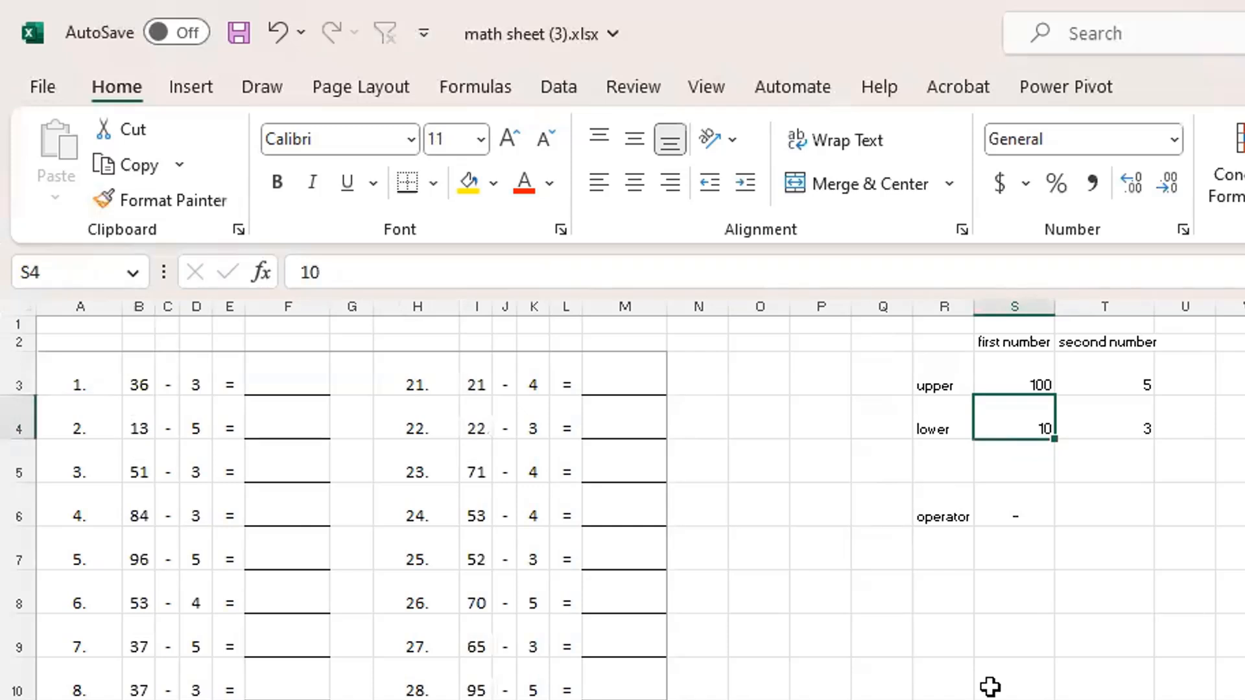
{"action": "type", "text": "10"}
{"action": "key", "text": "BackSpace"}
{"action": "key", "text": "BackSpace"}
{"action": "type", "text": "50"}
{"action": "key", "text": "Return"}
Set the first number's upper limit in S3 to 999 and its lower limit in S4 to 100
{"action": "key", "text": "Up"}
{"action": "key", "text": "Up"}
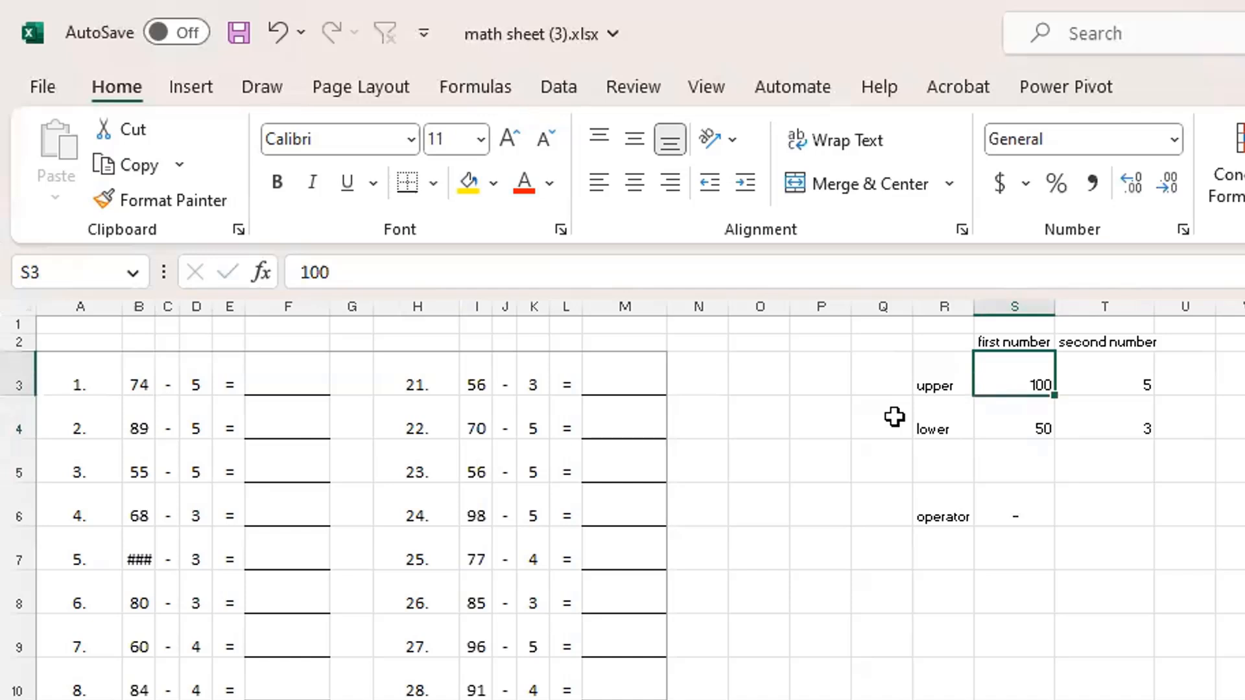
{"action": "type", "text": "999"}
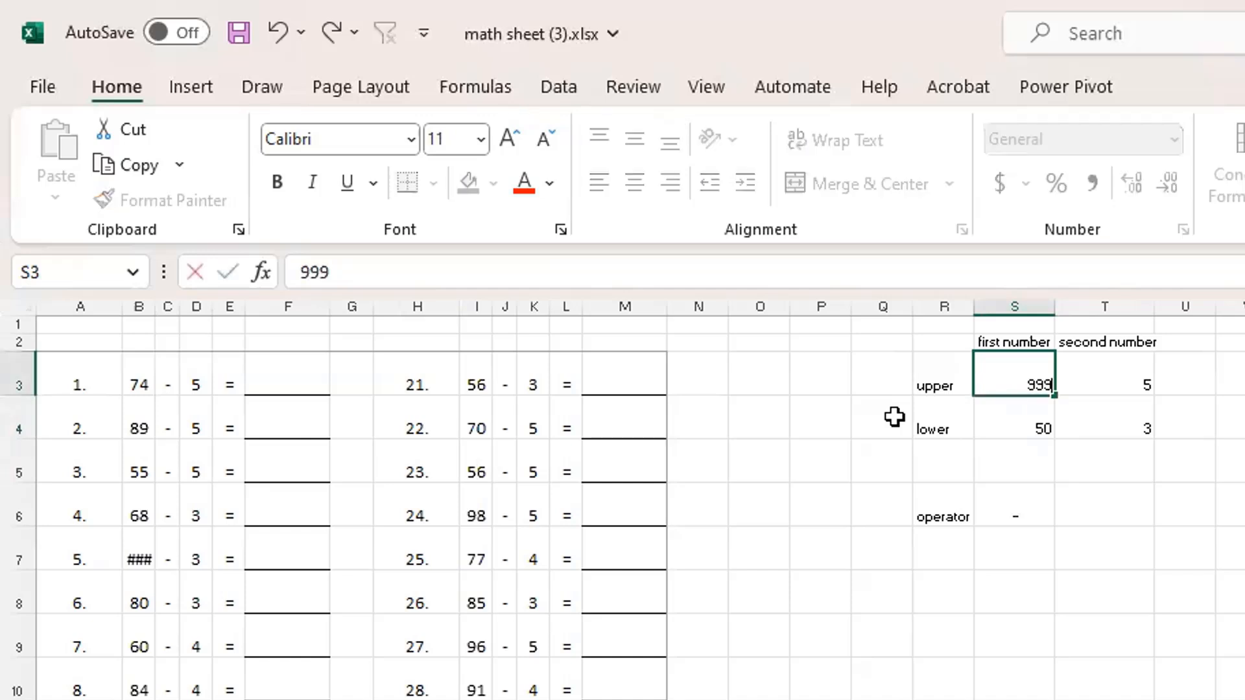
{"action": "key", "text": "Return"}
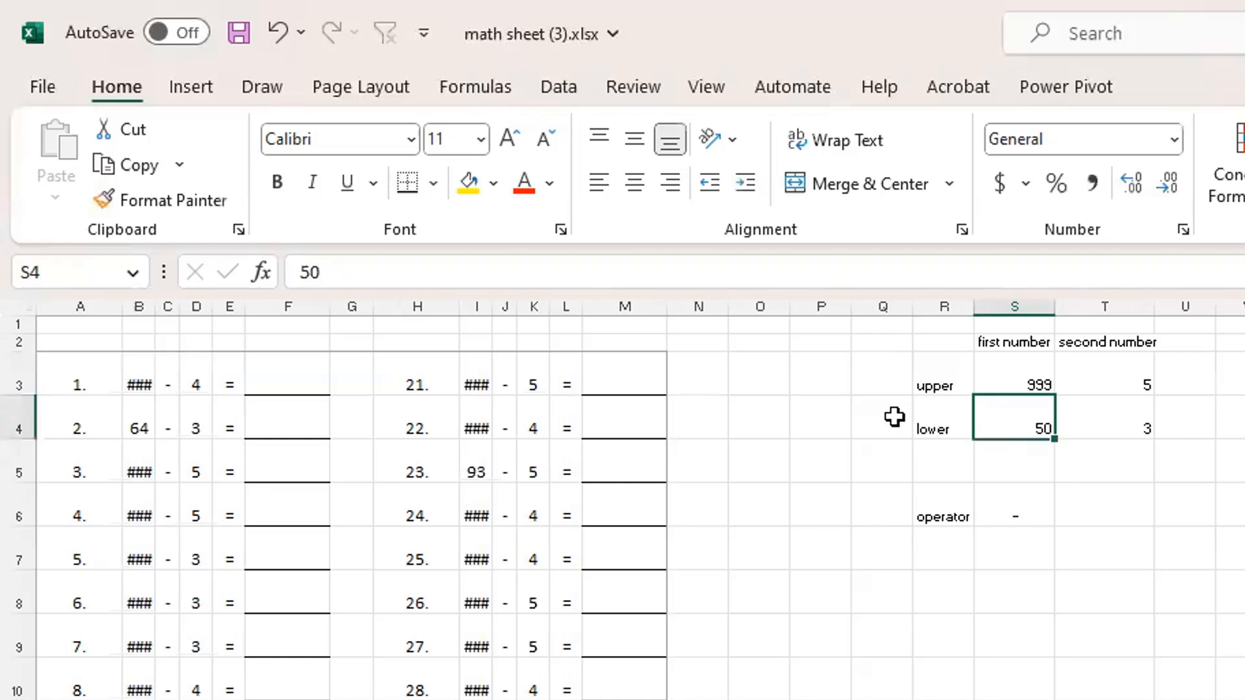
{"action": "type", "text": "100"}
{"action": "key", "text": "Return"}
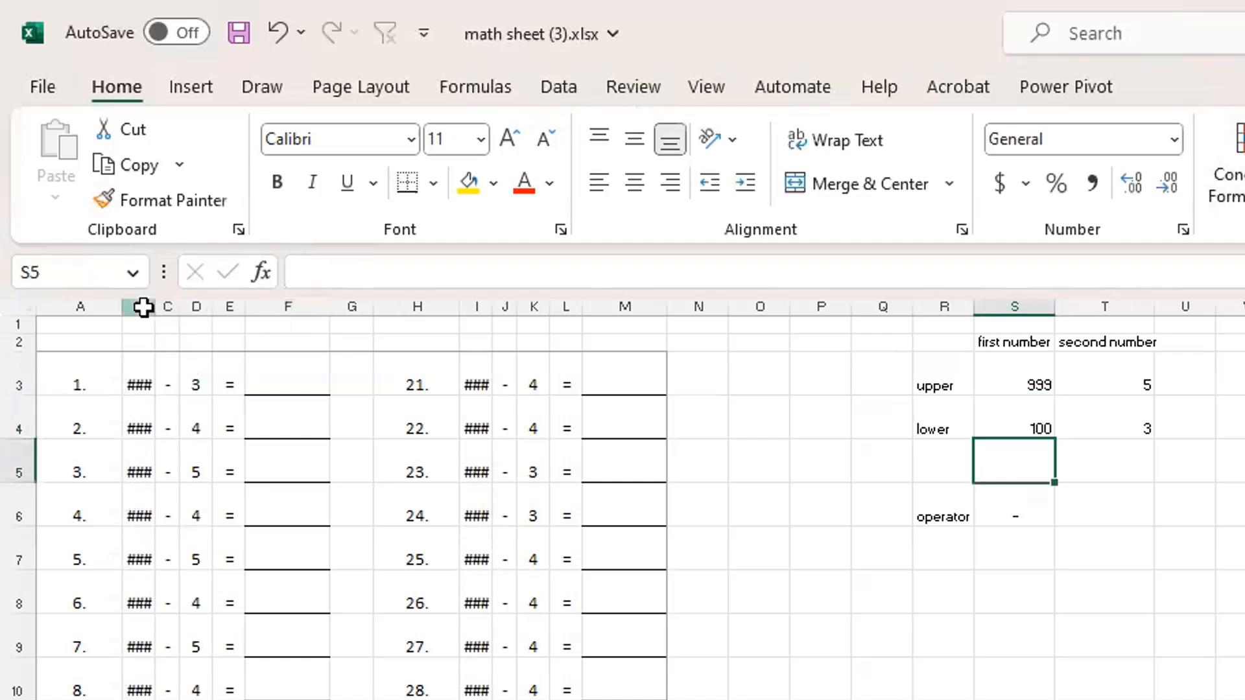
Widen columns B to D and columns I to K evenly so the three-digit numbers fit
{"action": "left_click_drag", "start_coordinate": [140, 307], "coordinate": [531, 318]}
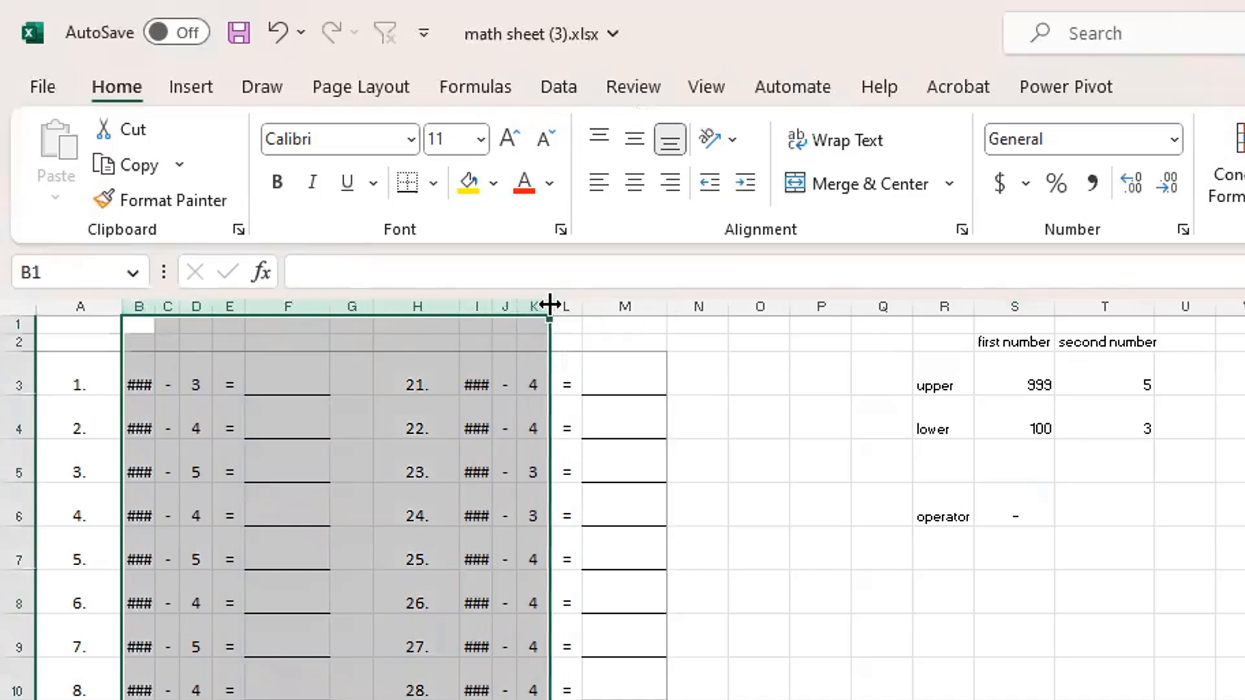
{"action": "left_click", "coordinate": [223, 512]}
{"action": "left_click_drag", "start_coordinate": [139, 306], "coordinate": [221, 305]}
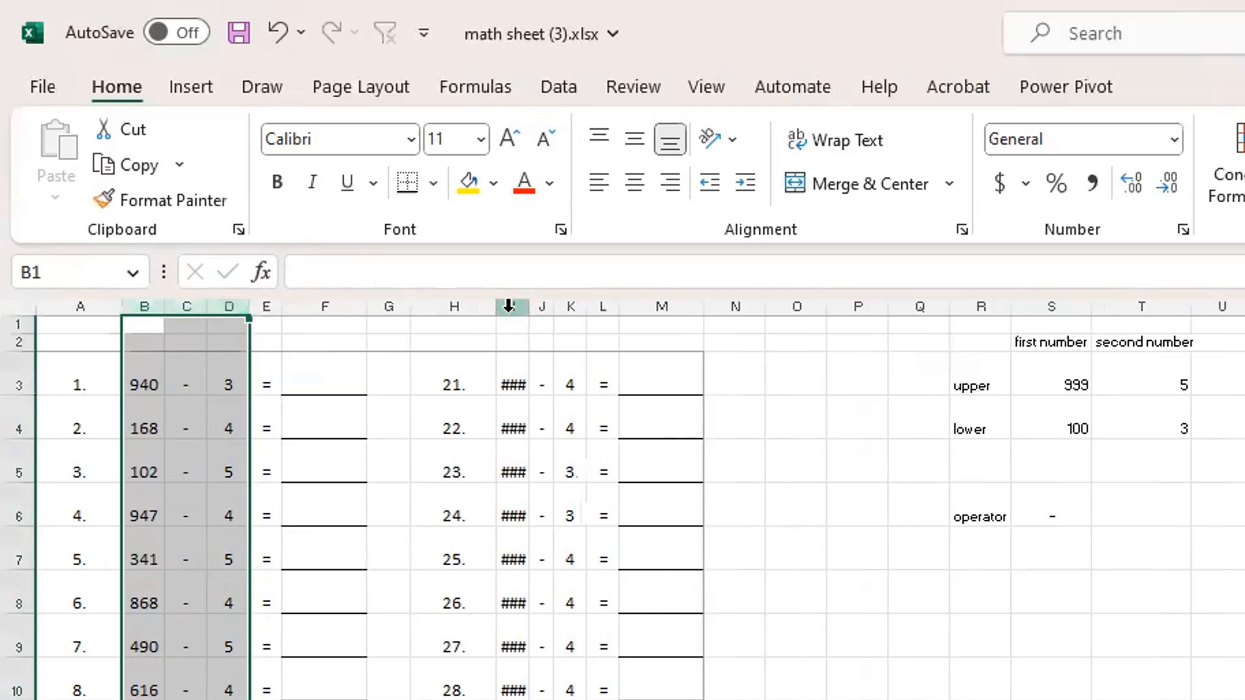
{"action": "left_click_drag", "start_coordinate": [513, 306], "coordinate": [570, 304]}
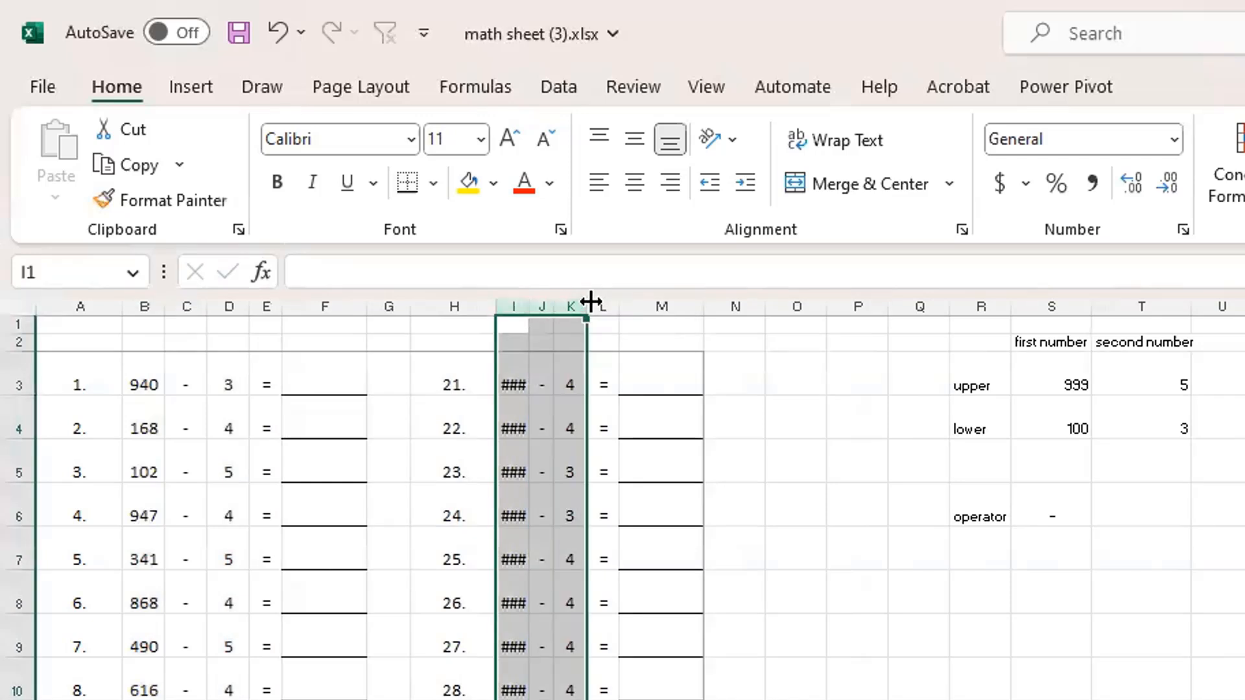
{"action": "double_click", "coordinate": [590, 301]}
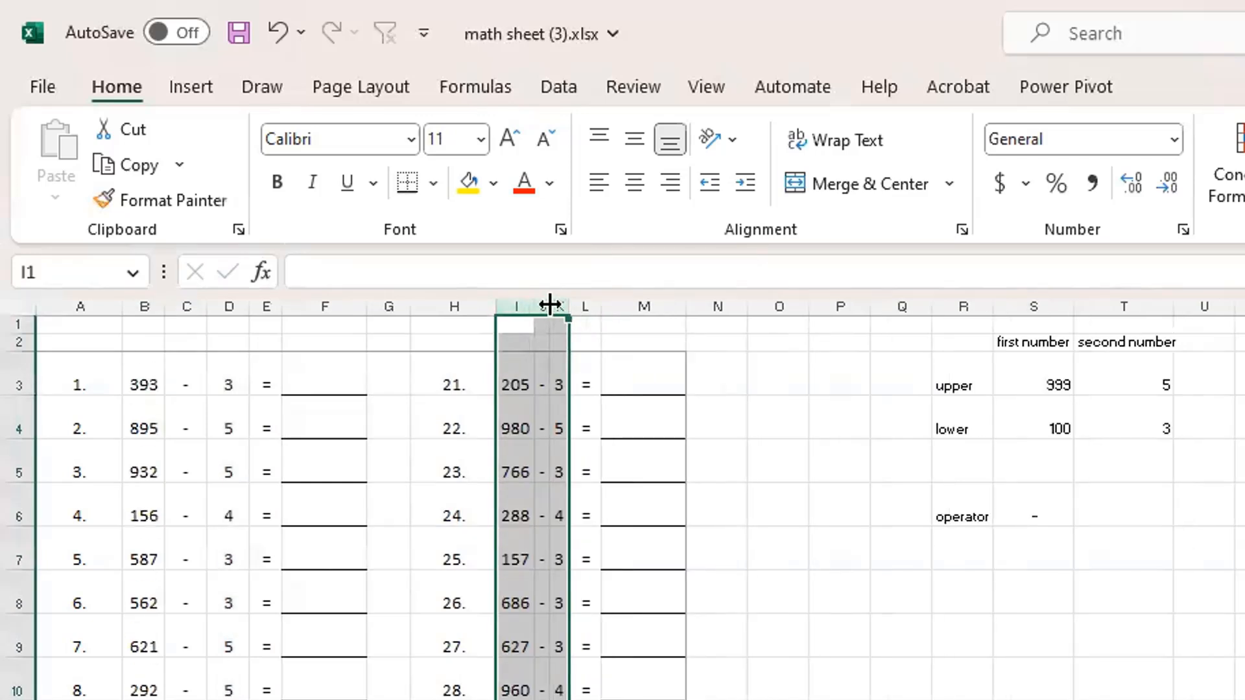
{"action": "left_click_drag", "start_coordinate": [563, 297], "coordinate": [599, 300]}
{"action": "left_click", "coordinate": [553, 461]}
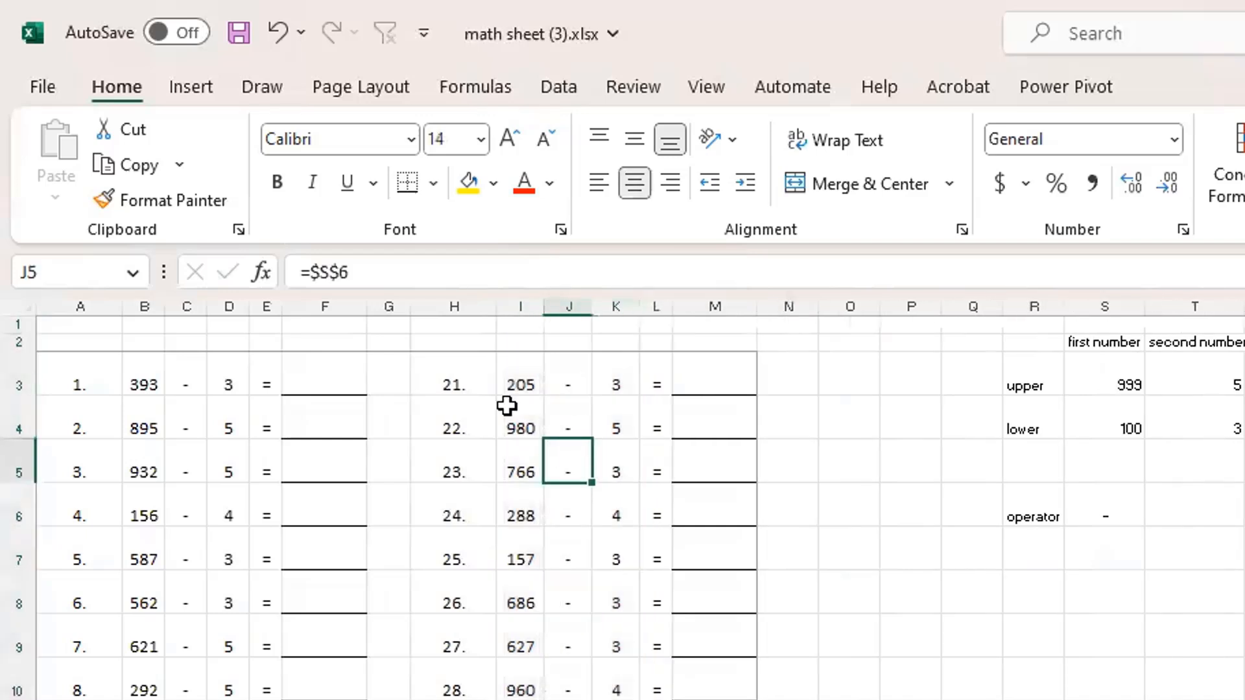
Examine the number formulas in B3 and D3 and the second number's upper and lower limits in T3 and T4
{"action": "left_click", "coordinate": [147, 394]}
{"action": "left_click", "coordinate": [236, 382]}
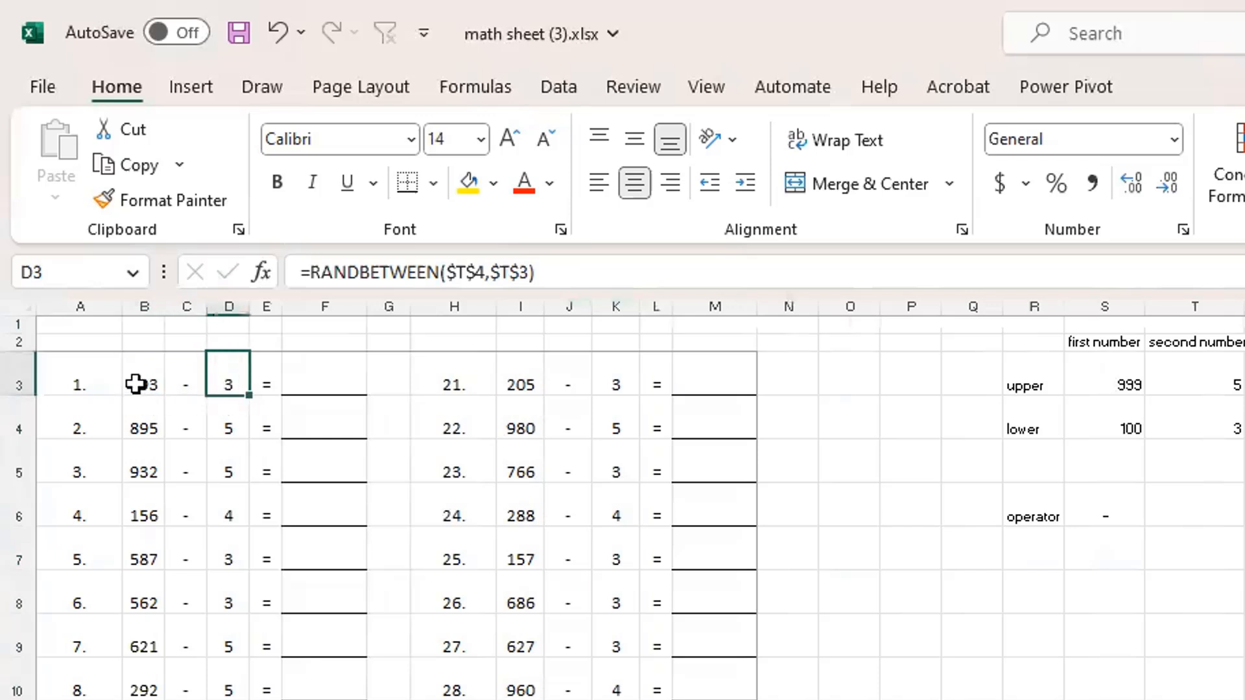
{"action": "left_click", "coordinate": [1234, 379]}
{"action": "left_click", "coordinate": [1190, 415]}
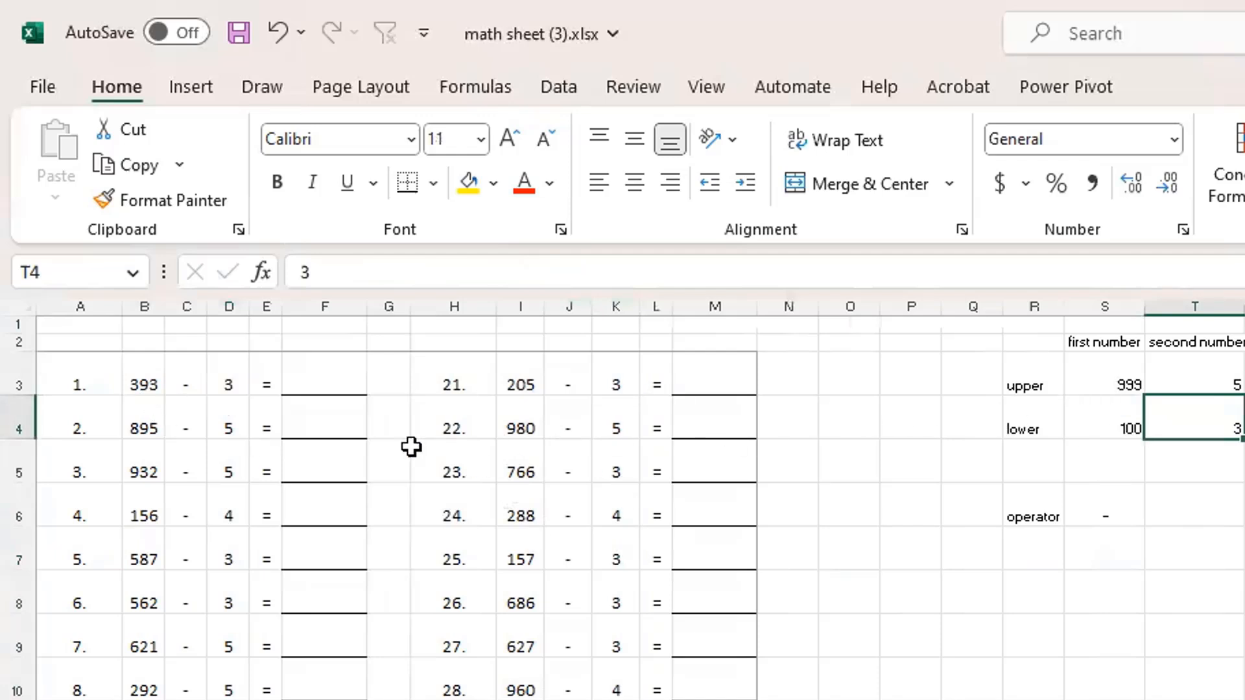
Try + and * in turn as the operator in cell S6
{"action": "left_click", "coordinate": [1108, 504]}
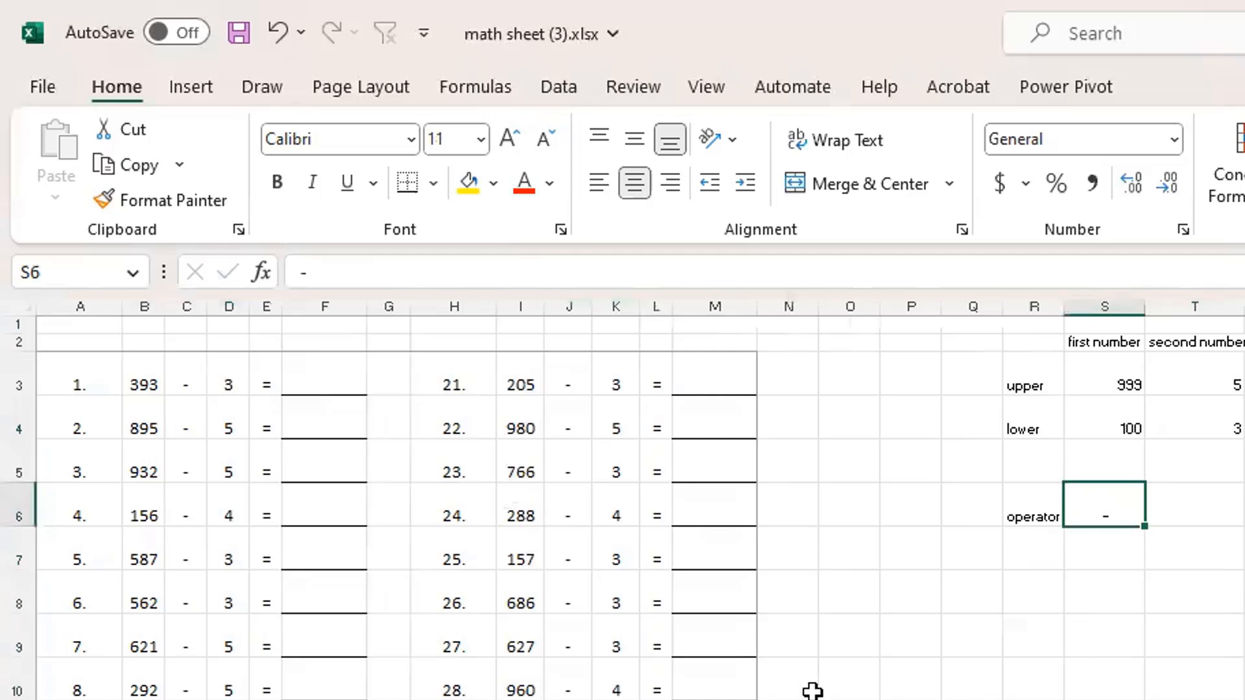
{"action": "type", "text": "+"}
{"action": "key", "text": "Return"}
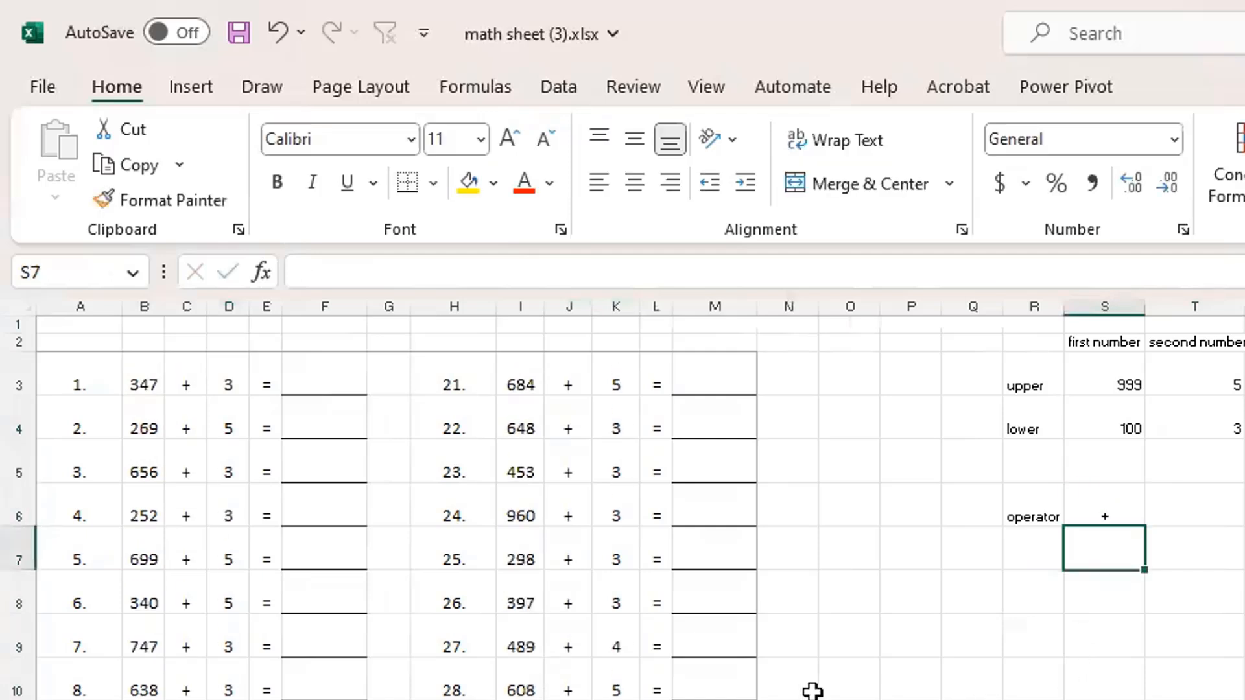
{"action": "key", "text": "Up"}
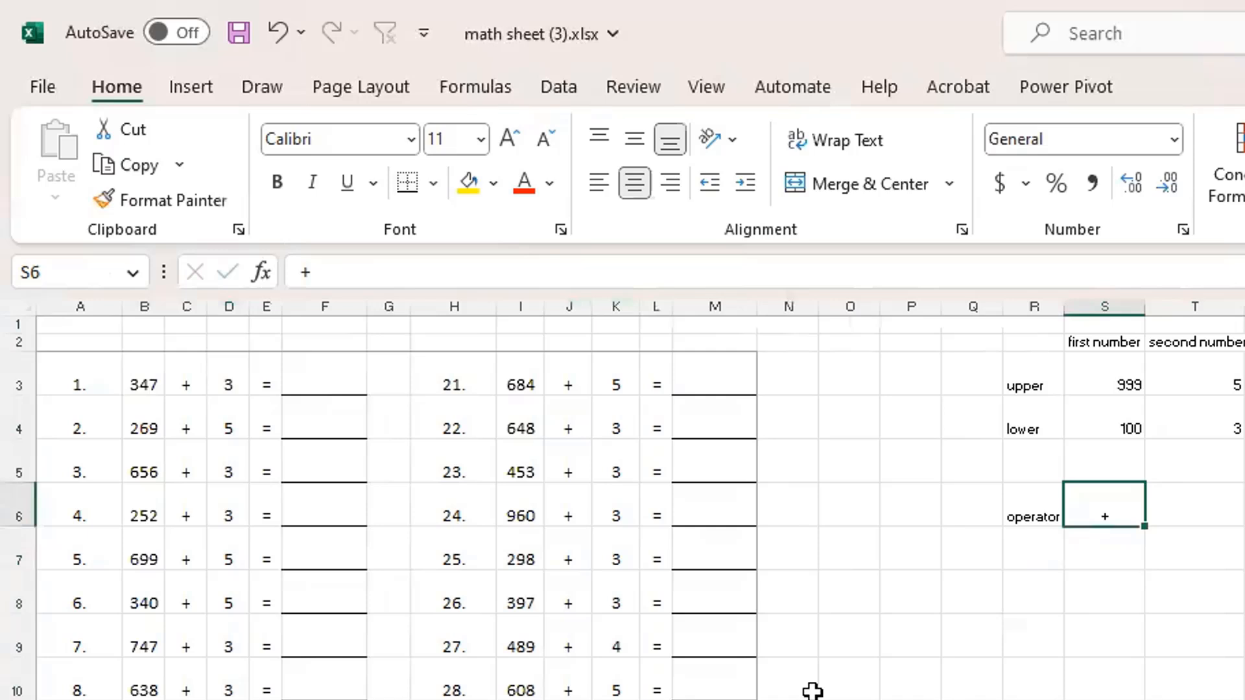
{"action": "type", "text": "*"}
{"action": "key", "text": "Return"}
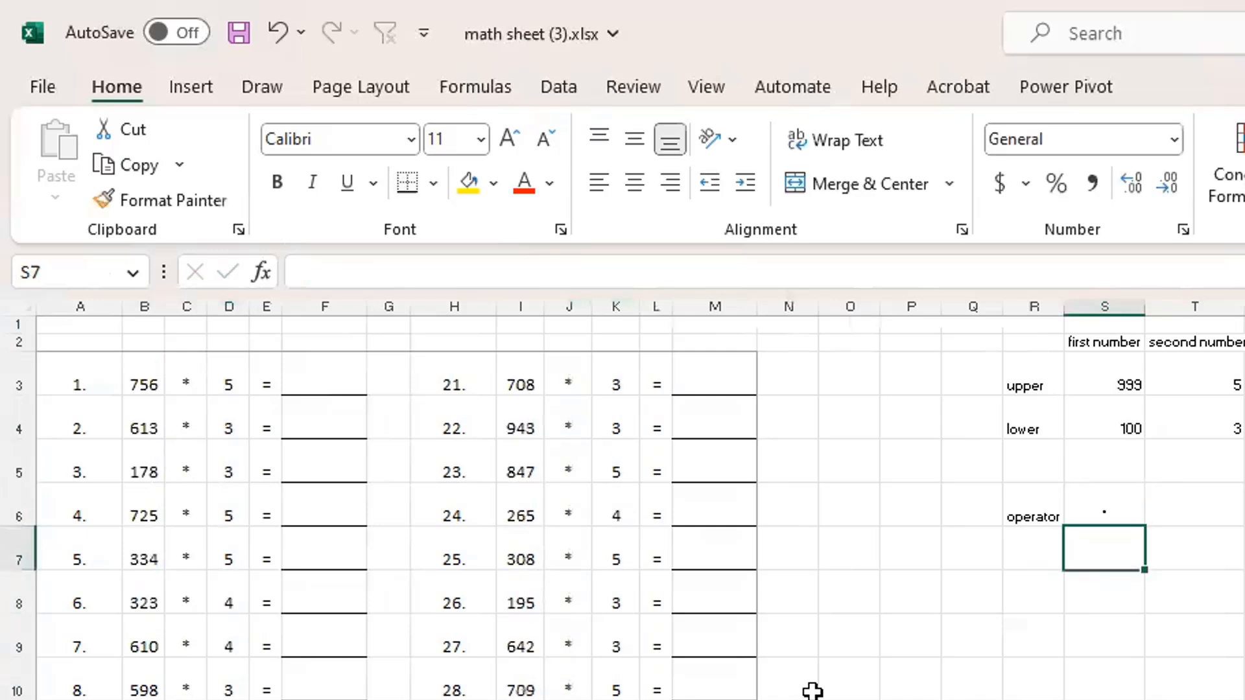
Set the operator in cell S6 to X for multiplication problems, and select the first answer cell, F3
{"action": "key", "text": "Up"}
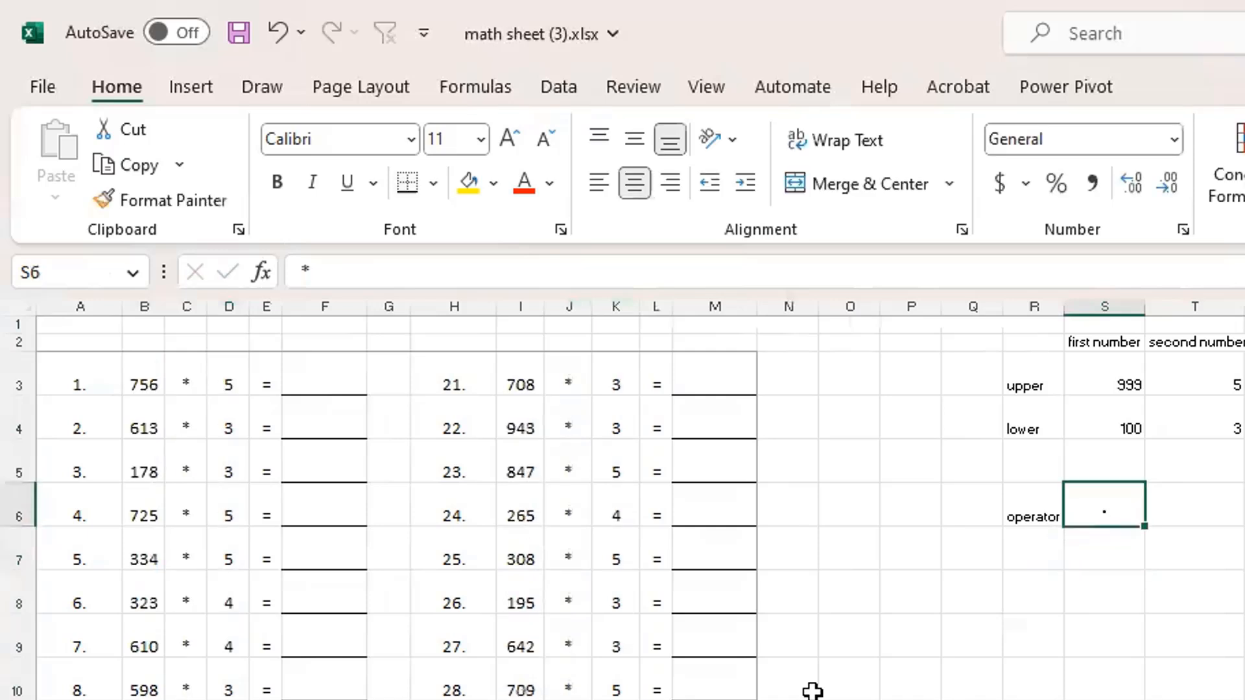
{"action": "type", "text": "X"}
{"action": "key", "text": "Return"}
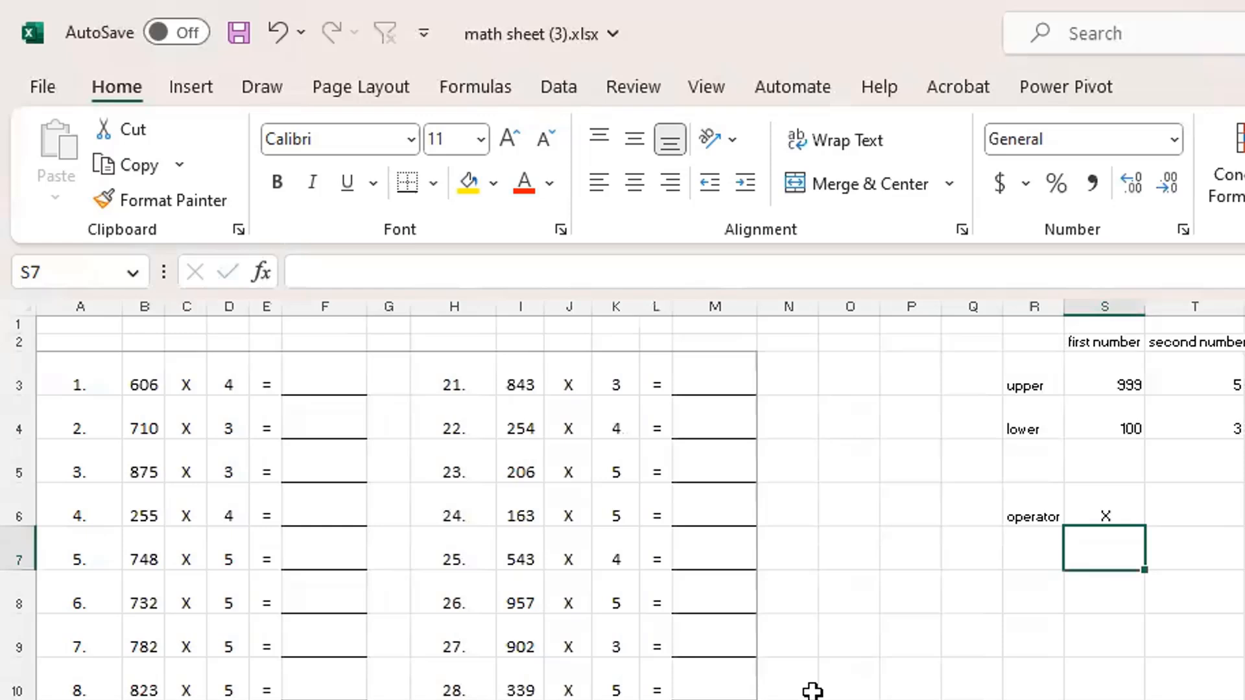
{"action": "left_click", "coordinate": [338, 379]}
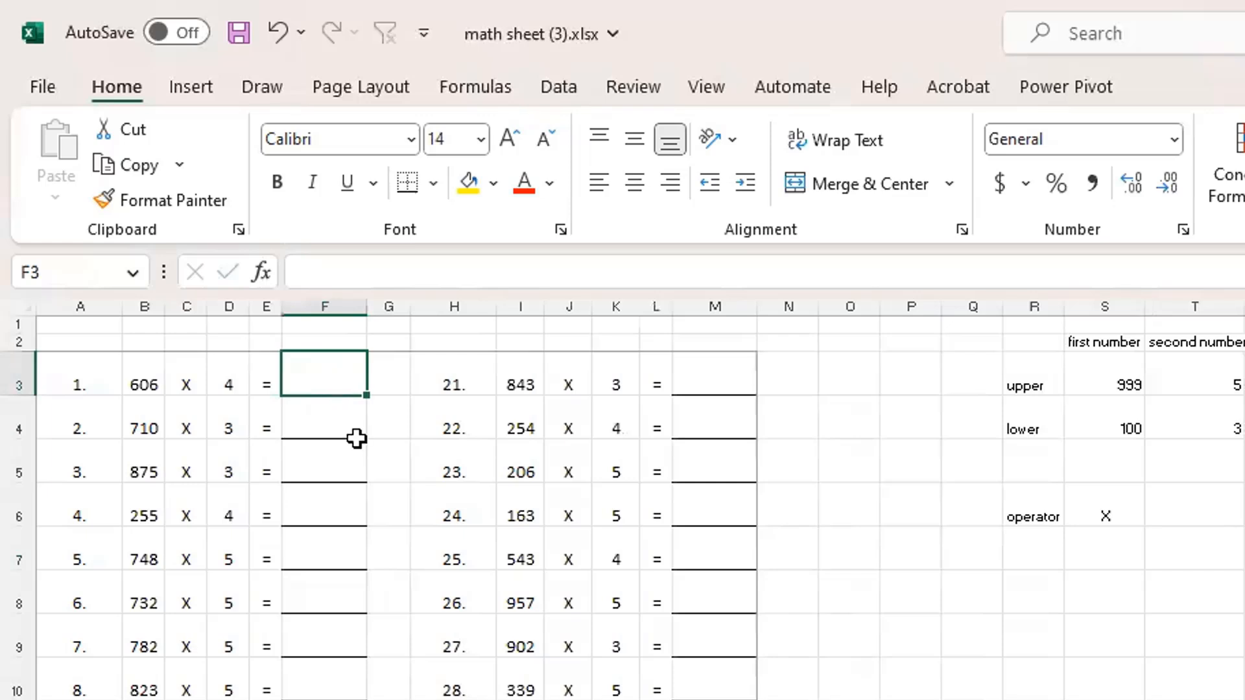
Set the first number's upper limit in S3 to 10 and its lower limit in S4 to 5
{"action": "left_click", "coordinate": [1094, 382]}
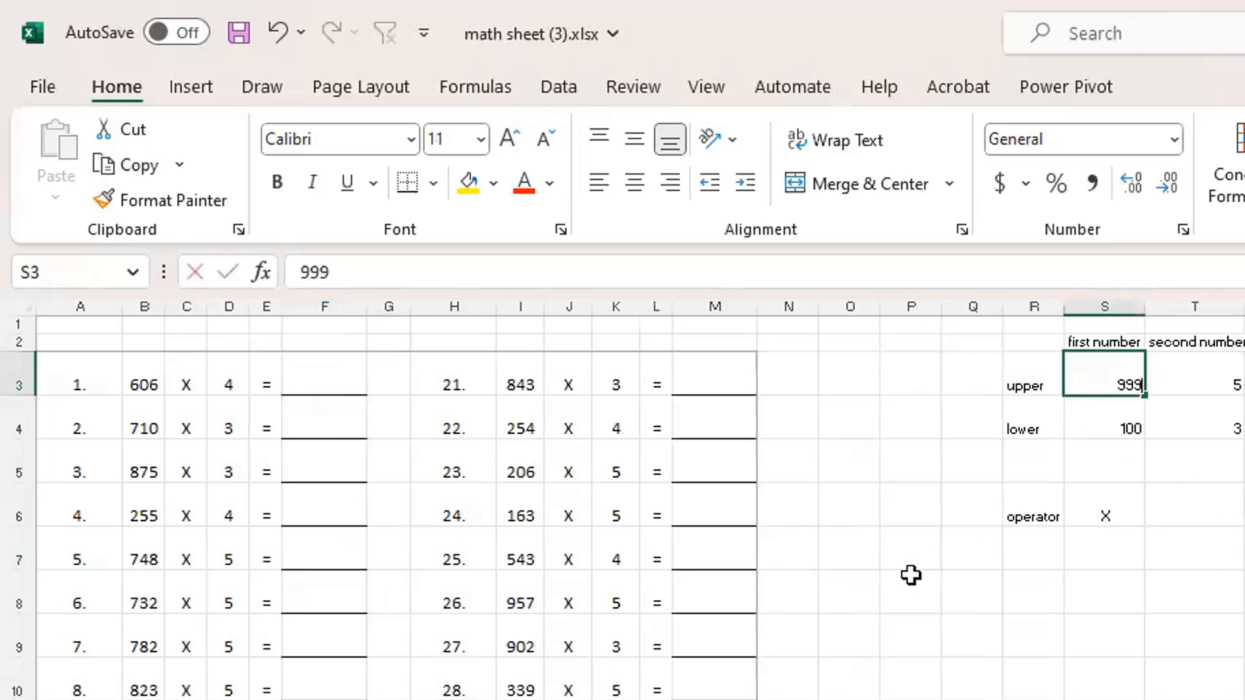
{"action": "key", "text": "BackSpace"}
{"action": "key", "text": "BackSpace"}
{"action": "key", "text": "BackSpace"}
{"action": "type", "text": "10"}
{"action": "key", "text": "Return"}
{"action": "type", "text": "5"}
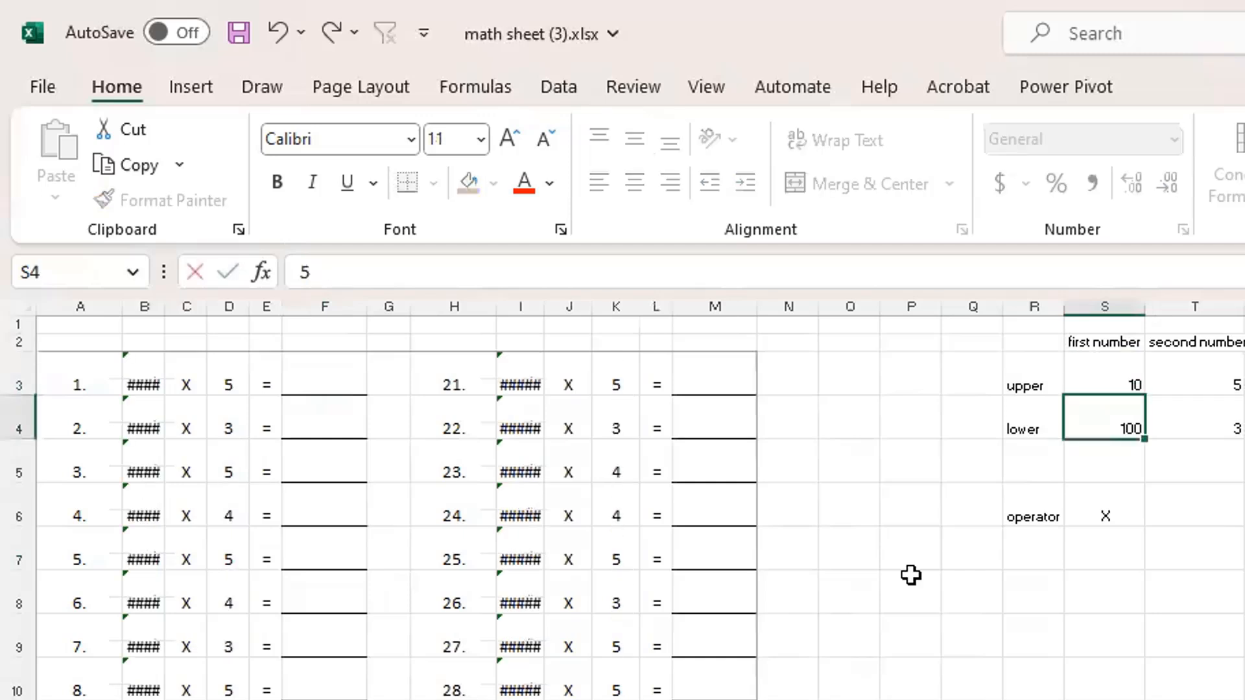
{"action": "key", "text": "Return"}
Compare the first number's lower limit in S4 with the second number's upper limit in T3
{"action": "left_click", "coordinate": [1207, 371]}
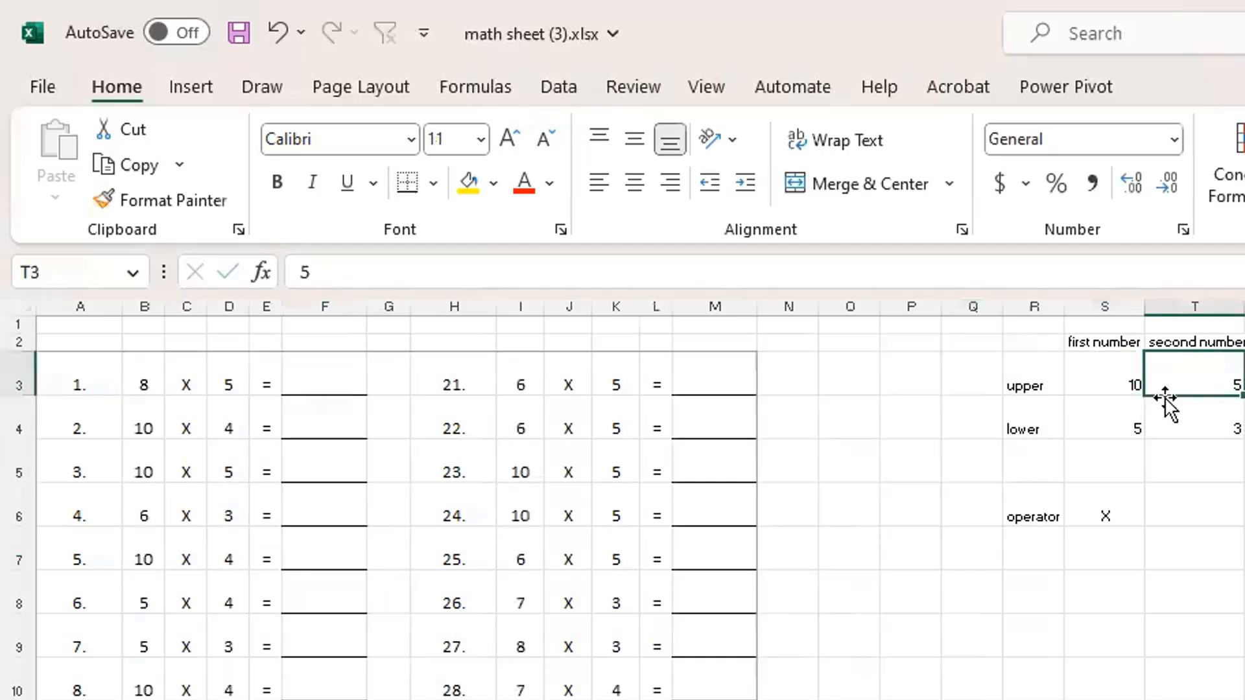
{"action": "left_click", "coordinate": [1111, 425]}
{"action": "left_click", "coordinate": [1214, 373]}
{"action": "left_click", "coordinate": [1112, 425]}
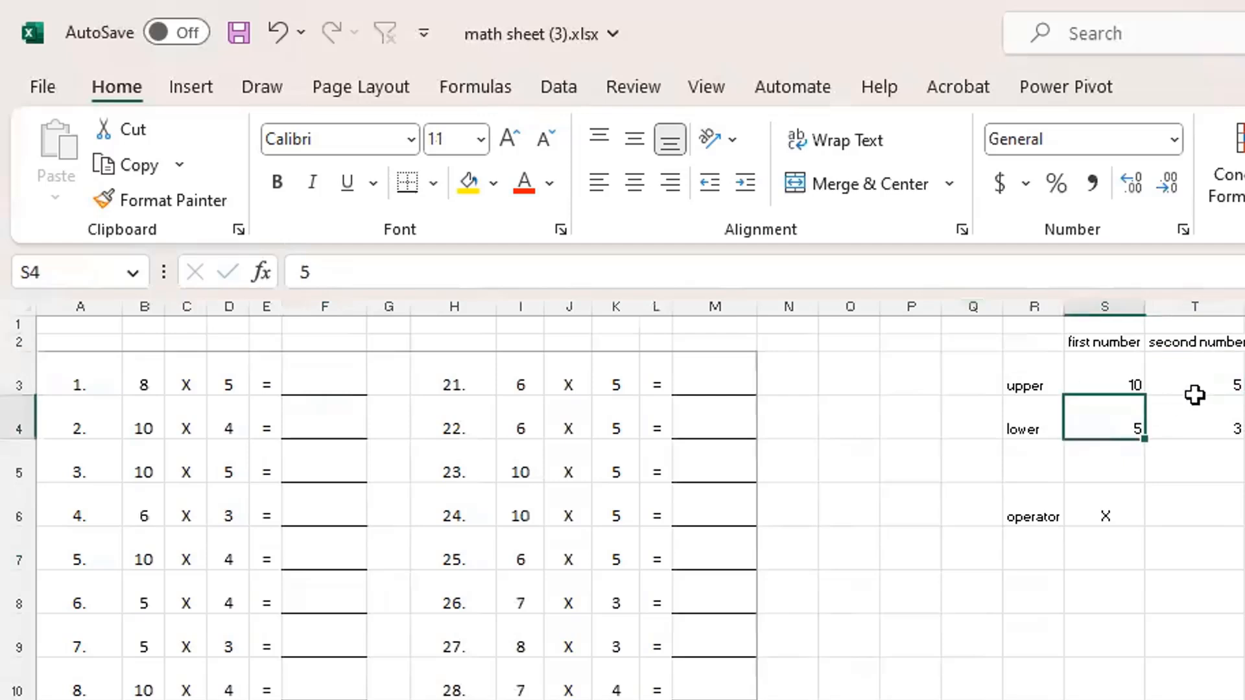
{"action": "left_click", "coordinate": [1226, 372]}
{"action": "left_click", "coordinate": [1102, 429]}
{"action": "left_click", "coordinate": [1217, 372]}
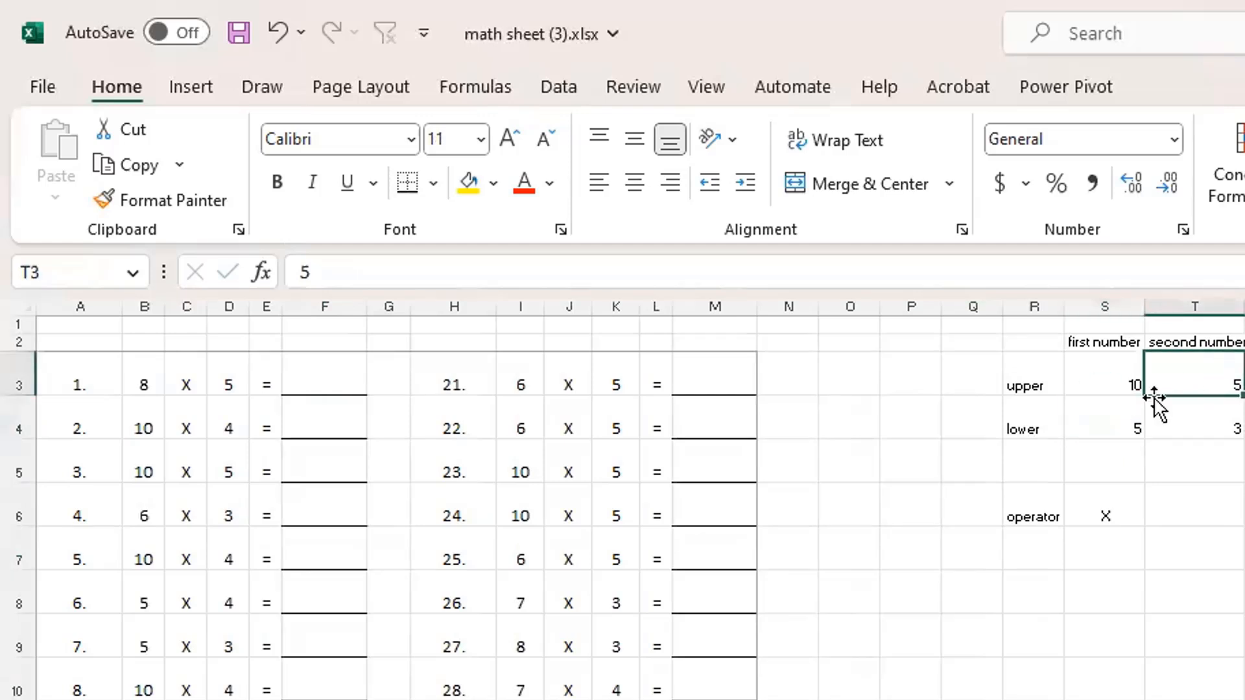
{"action": "left_click", "coordinate": [1101, 428]}
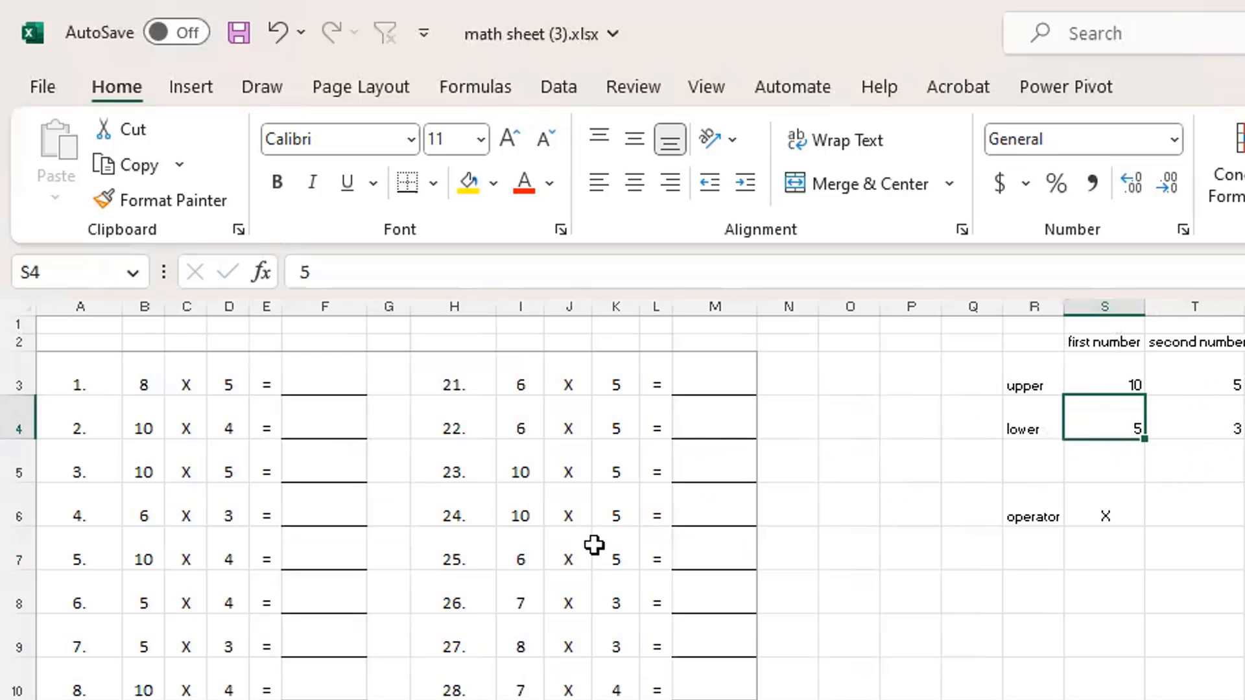
Set the second number's lower limit in T4 to 5 and its upper limit in T3 to 10
{"action": "left_click", "coordinate": [1206, 417]}
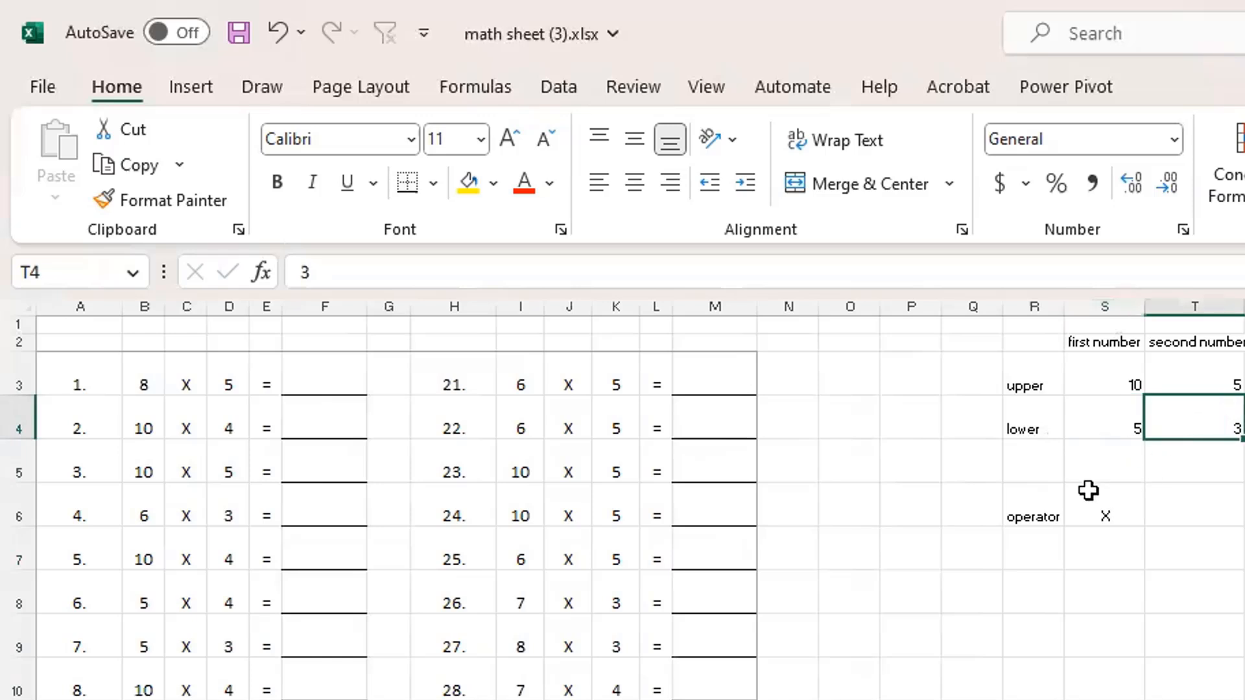
{"action": "type", "text": "5"}
{"action": "key", "text": "Up"}
{"action": "type", "text": "10"}
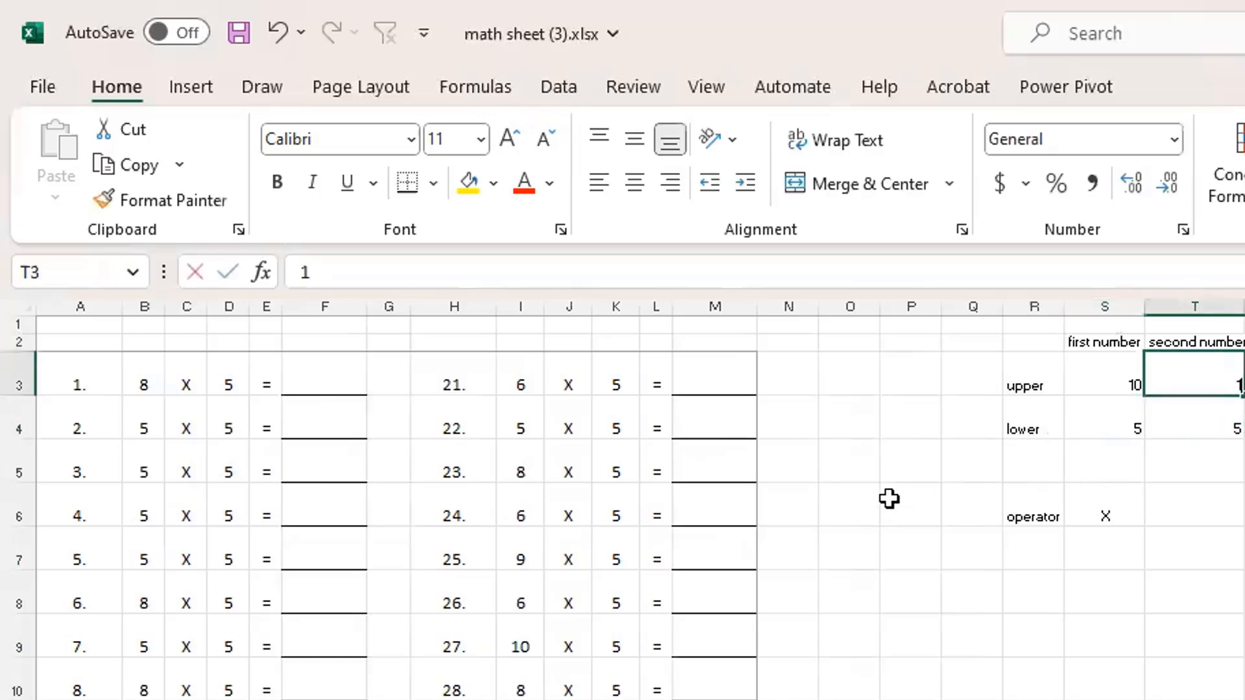
{"action": "key", "text": "Return"}
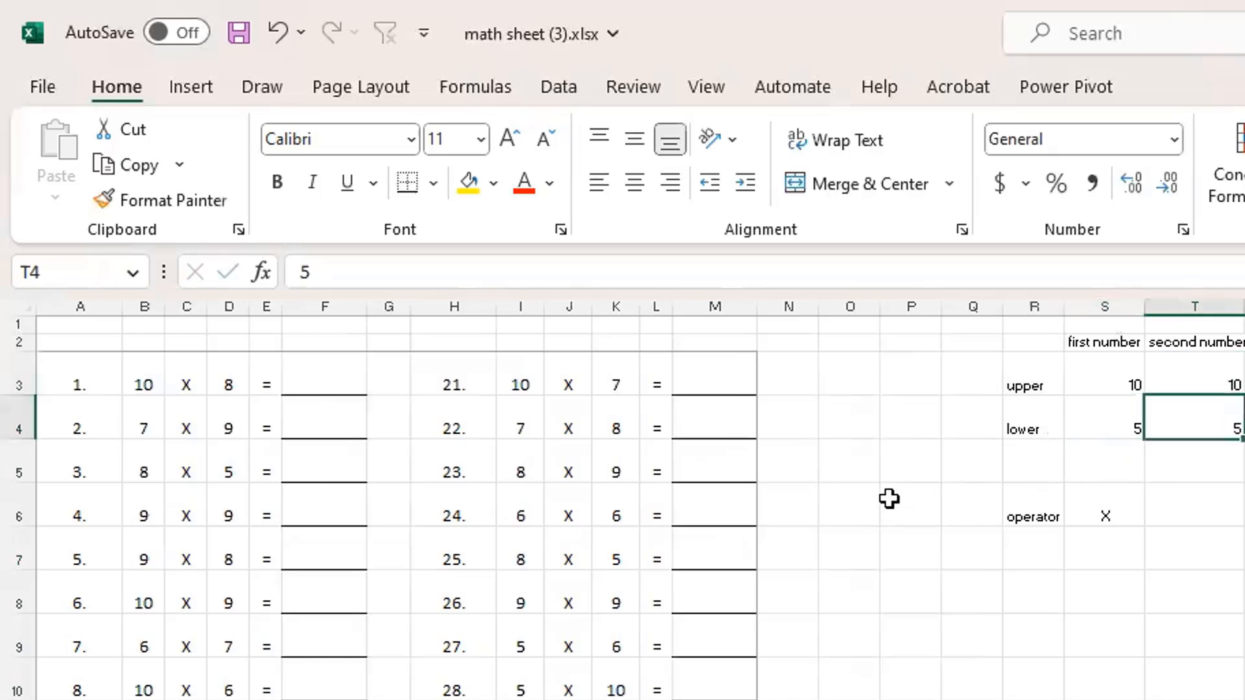
Try - as the operator in cell S6 and examine the subtraction problem in I9:L9
{"action": "left_click", "coordinate": [1102, 521]}
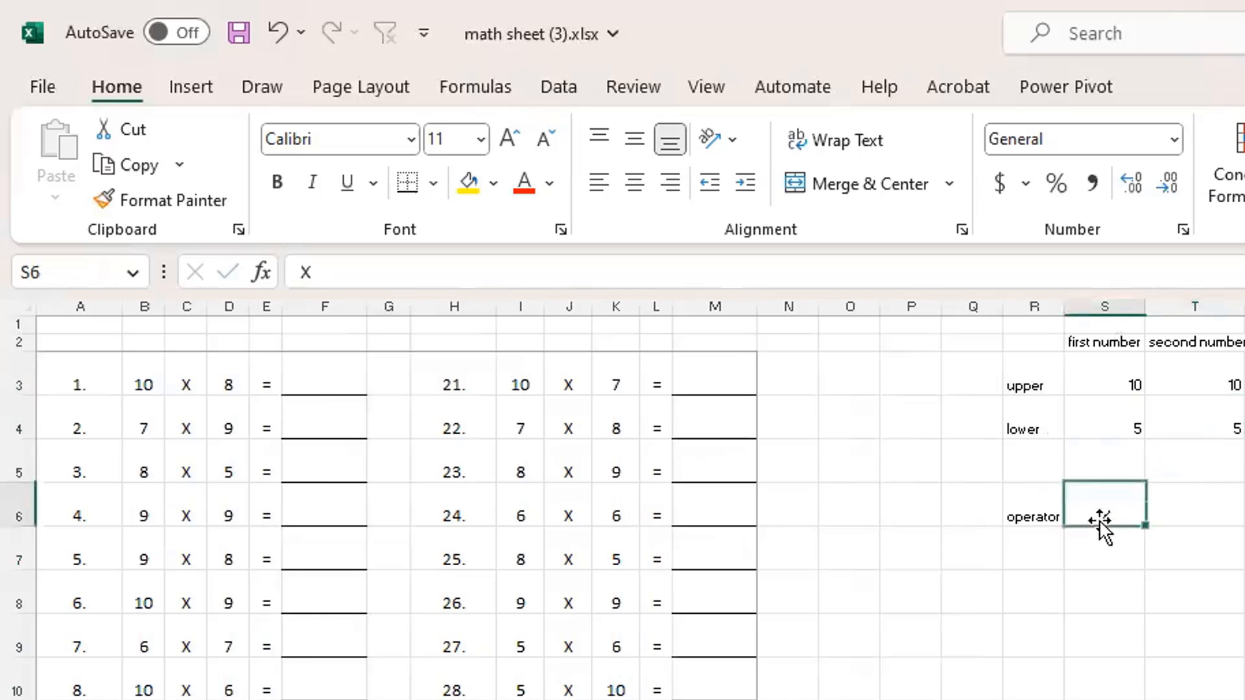
{"action": "type", "text": "-"}
{"action": "key", "text": "Return"}
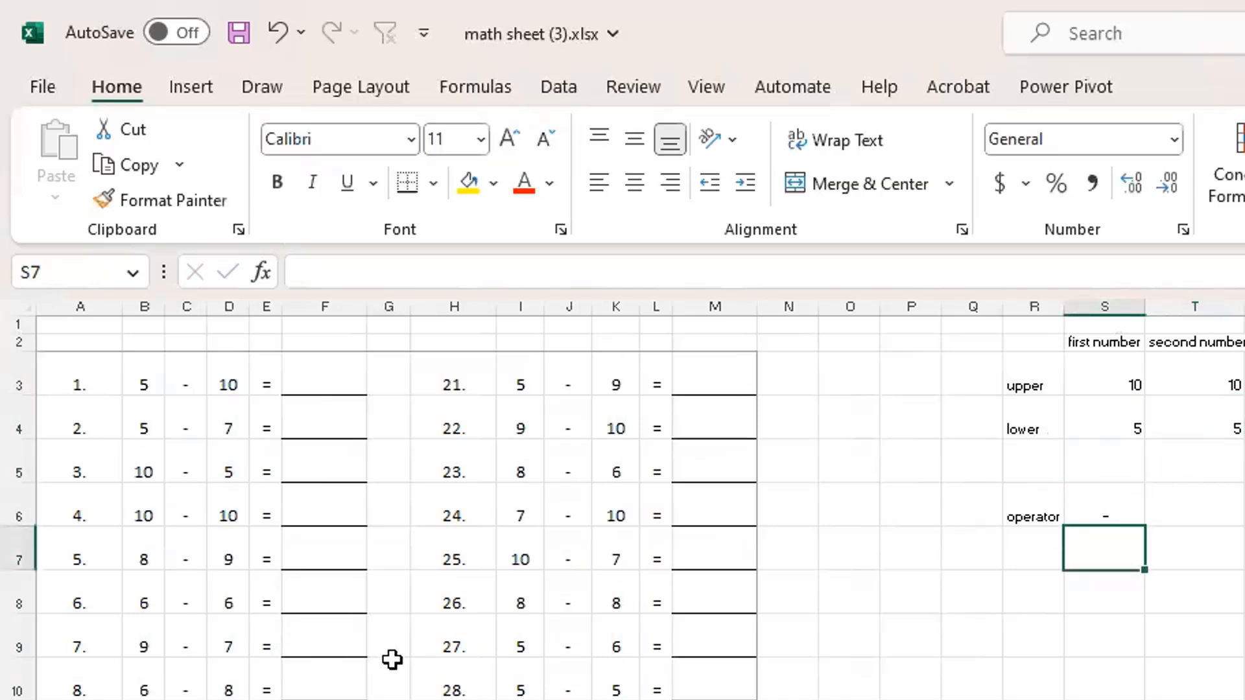
{"action": "left_click_drag", "start_coordinate": [506, 648], "coordinate": [657, 642]}
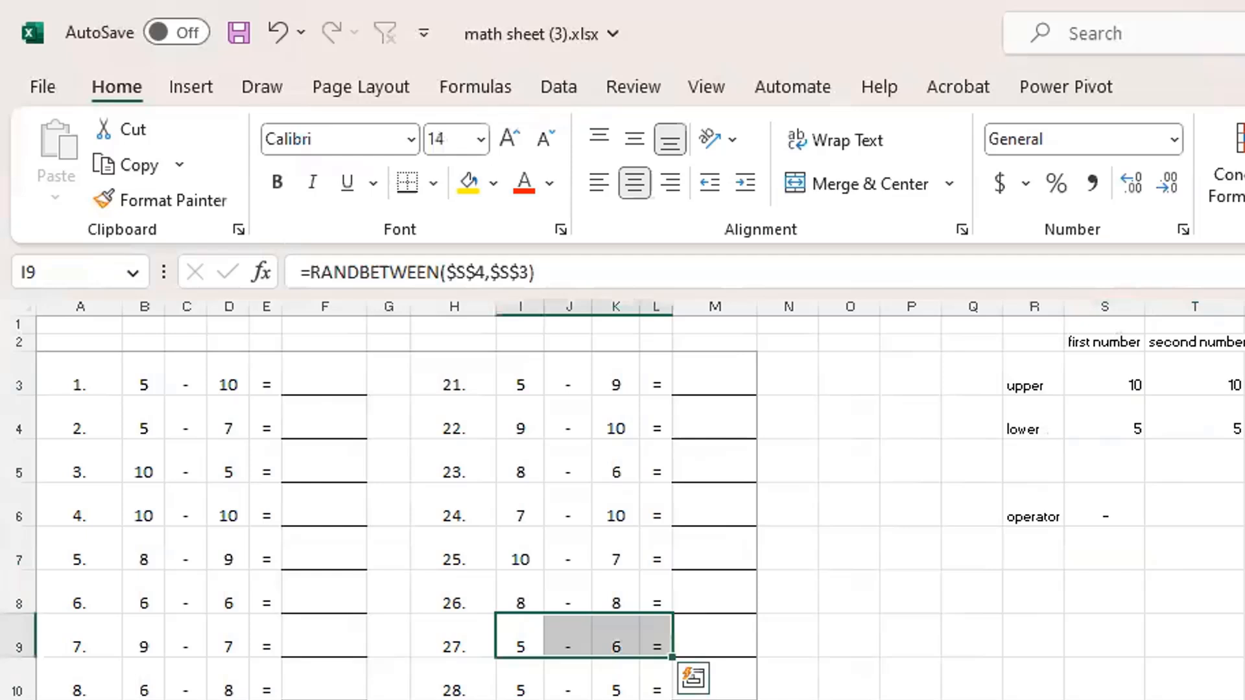
{"action": "left_click", "coordinate": [1104, 499]}
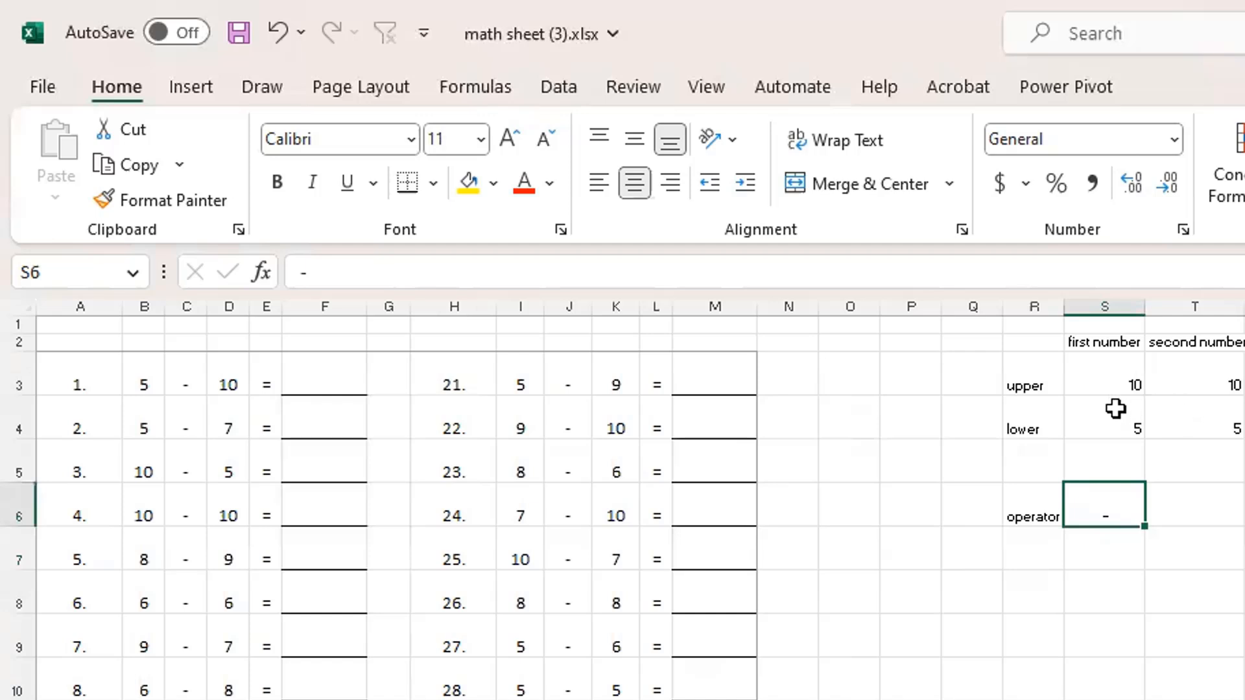
Undo the operator change and the two changes to the second number's limits
{"action": "key", "text": "ctrl+z"}
{"action": "key", "text": "ctrl+z"}
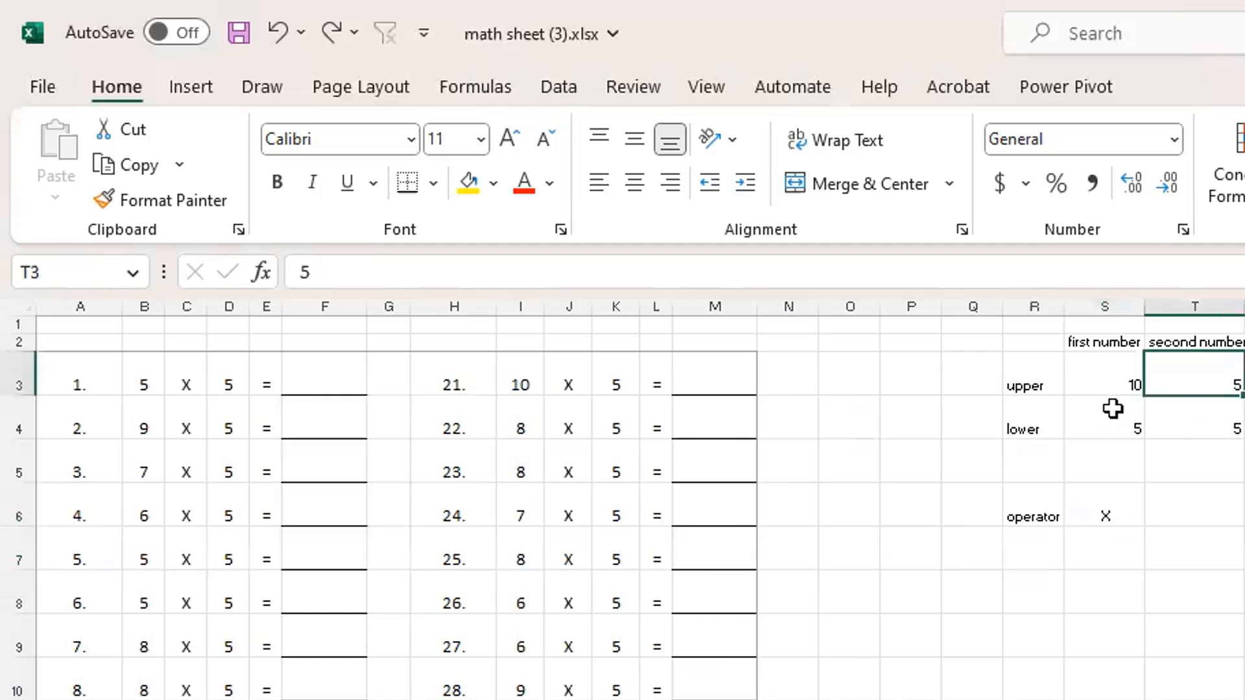
{"action": "key", "text": "ctrl+z"}
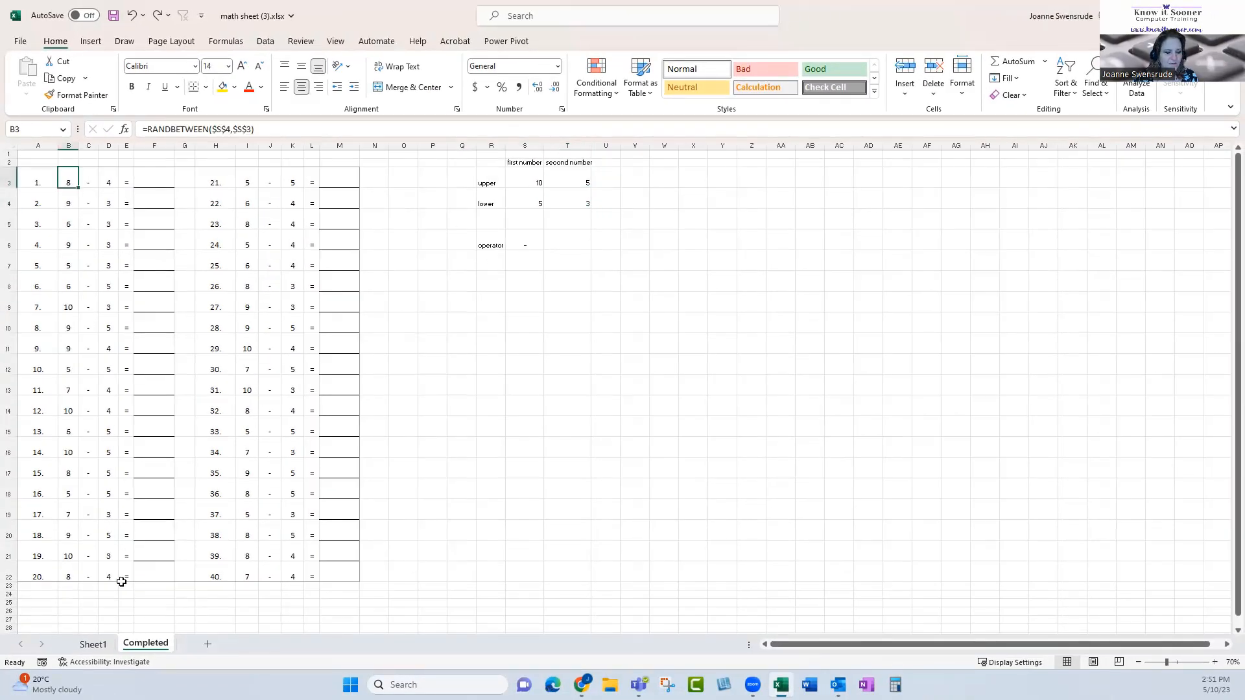
Switch to Sheet1, start inserting a function in B3, and list the functions of the All category
{"action": "left_click", "coordinate": [92, 645]}
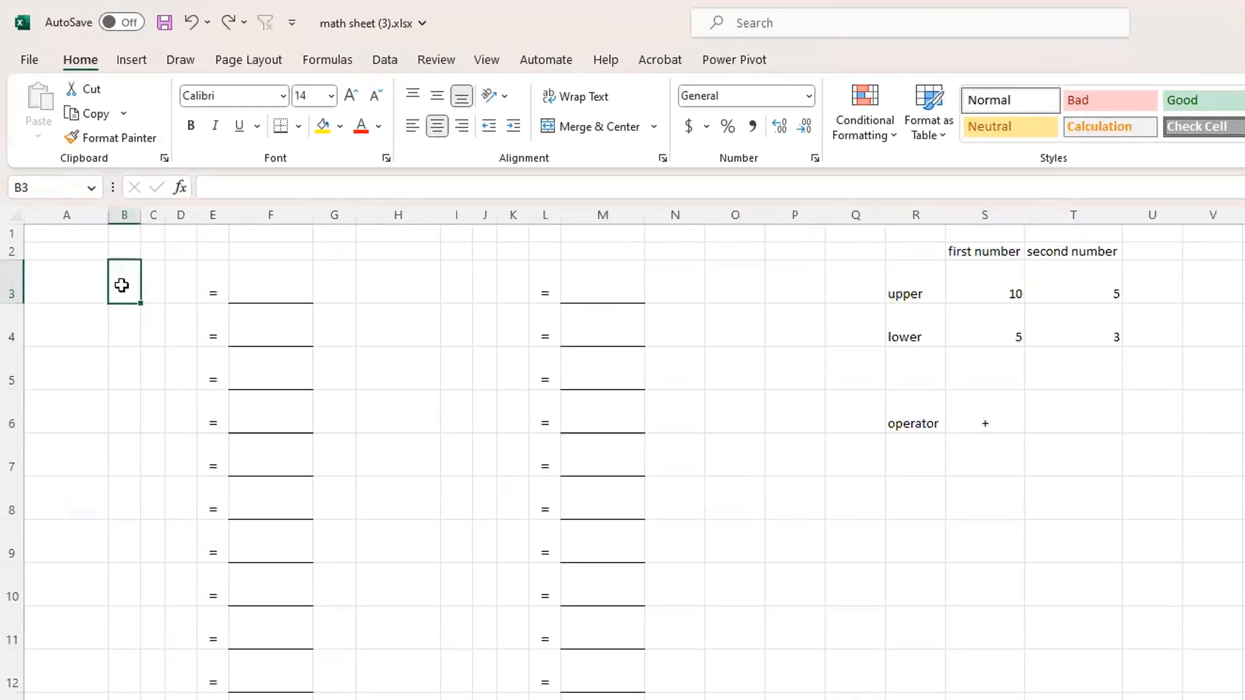
{"action": "left_click", "coordinate": [180, 188]}
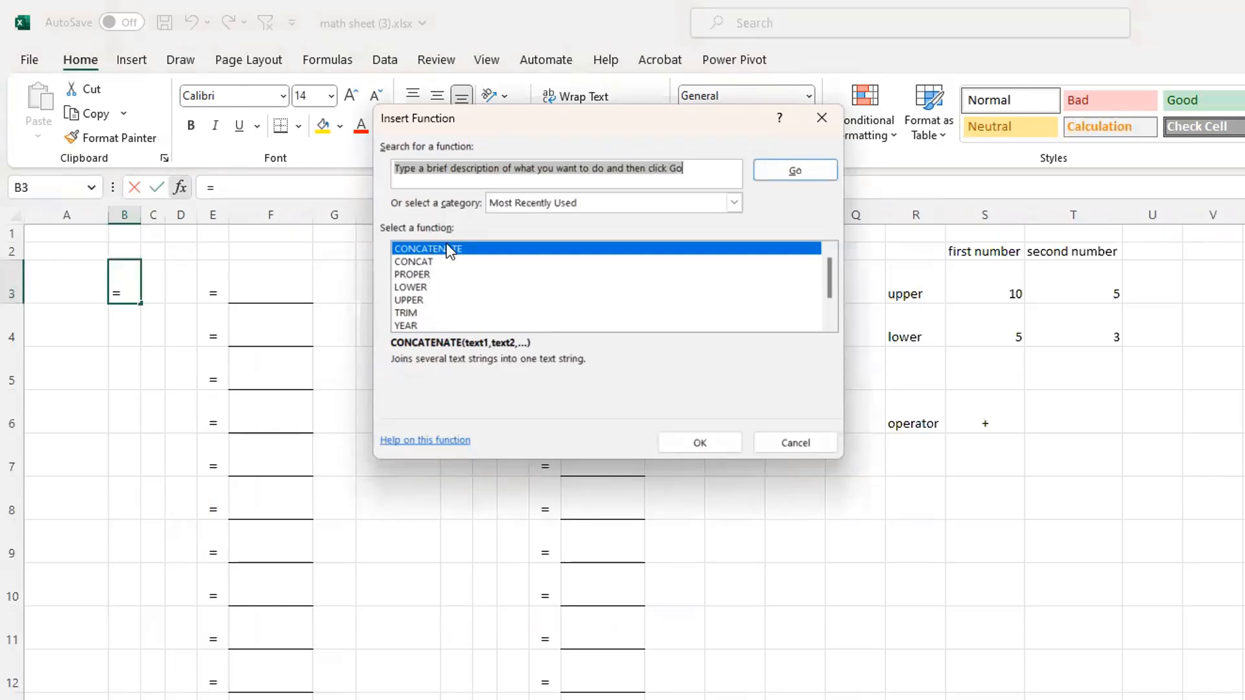
{"action": "mouse_move", "coordinate": [827, 288]}
{"action": "left_mouse_down"}
{"action": "mouse_move", "coordinate": [823, 310]}
{"action": "mouse_move", "coordinate": [838, 271]}
{"action": "left_mouse_up"}
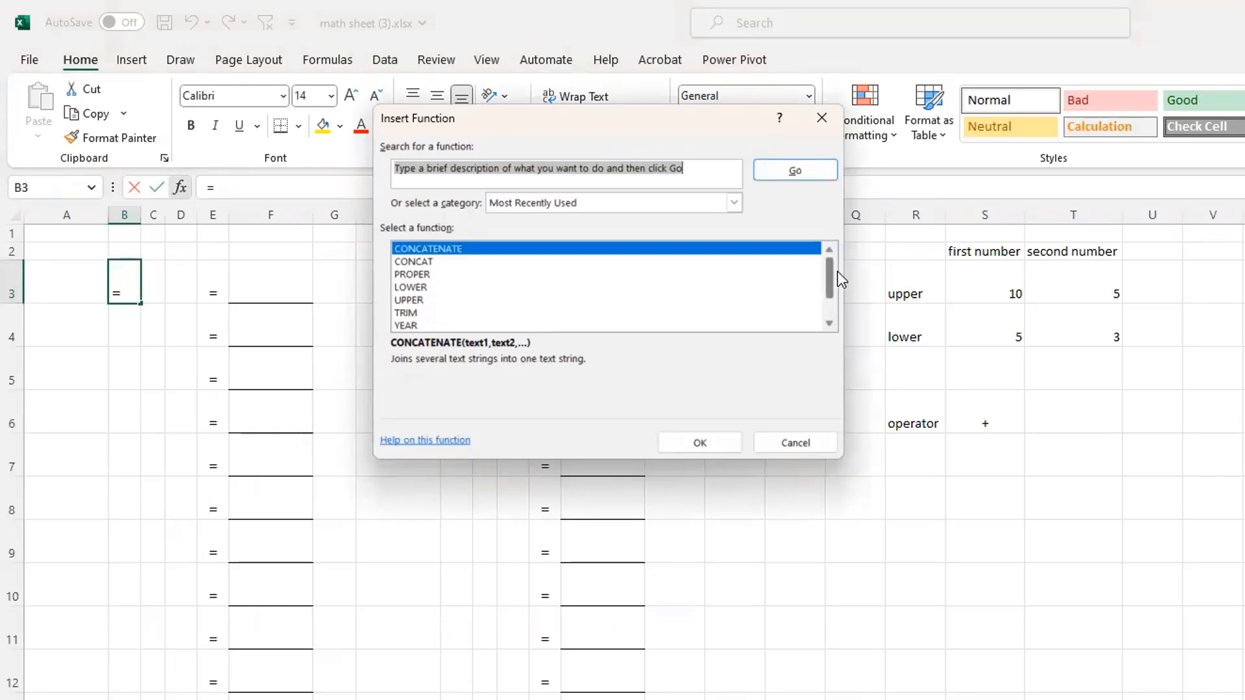
{"action": "left_click", "coordinate": [542, 200]}
{"action": "left_click", "coordinate": [549, 234]}
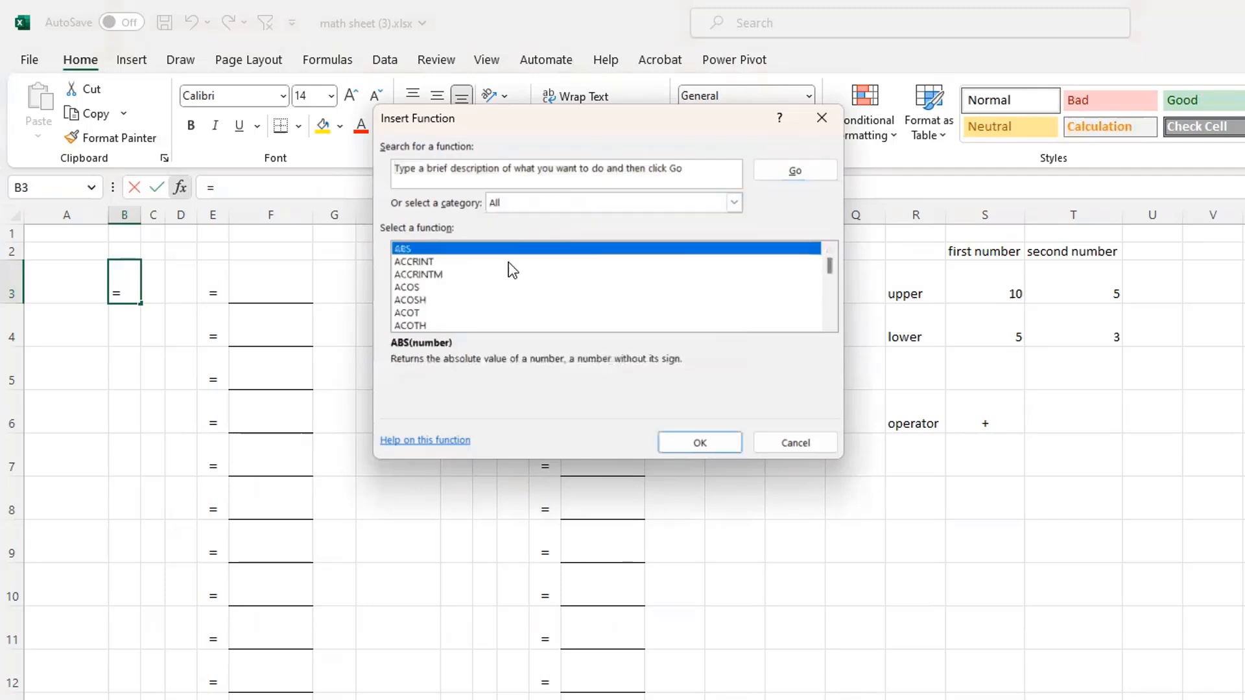
Find RANDBETWEEN among the listed functions and choose it for cell B3
{"action": "left_click", "coordinate": [445, 288]}
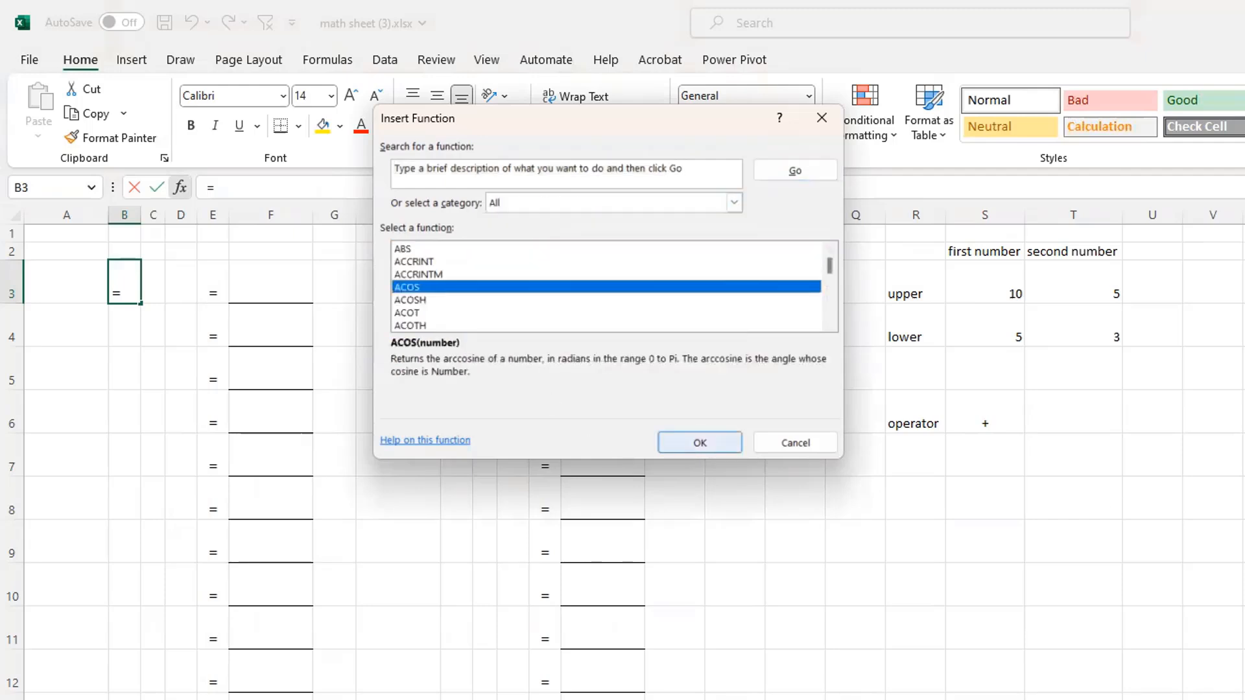
{"action": "type", "text": "rand"}
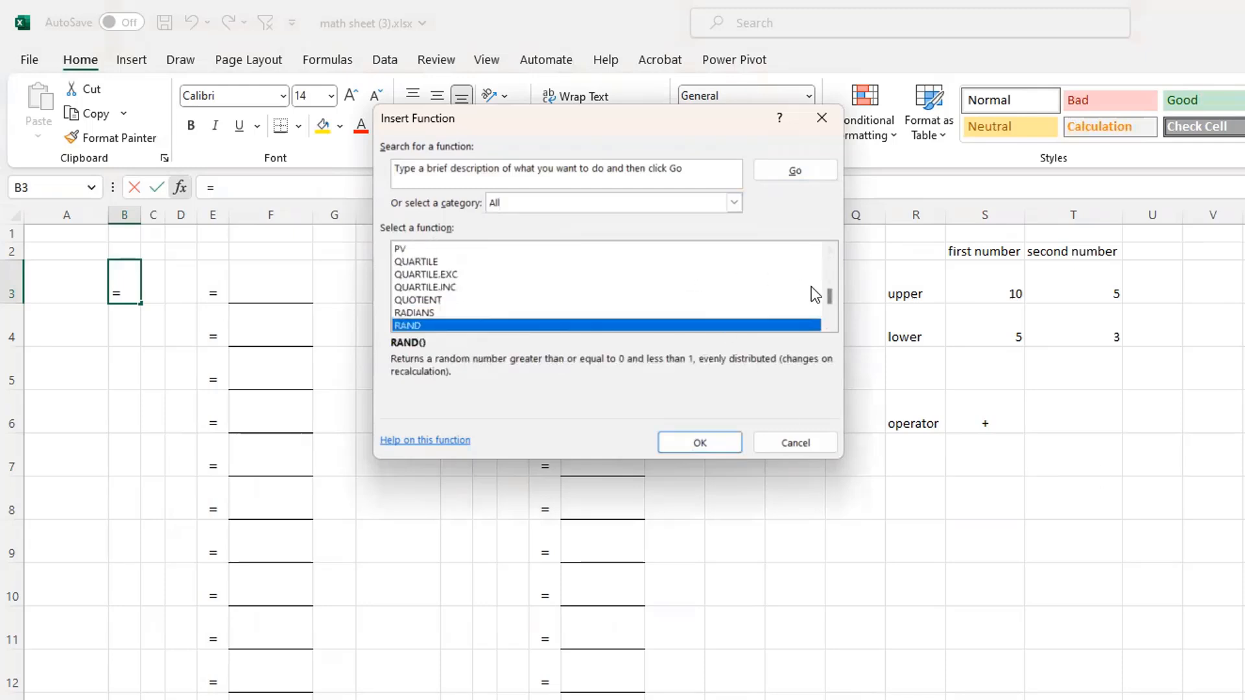
{"action": "double_click", "coordinate": [829, 325]}
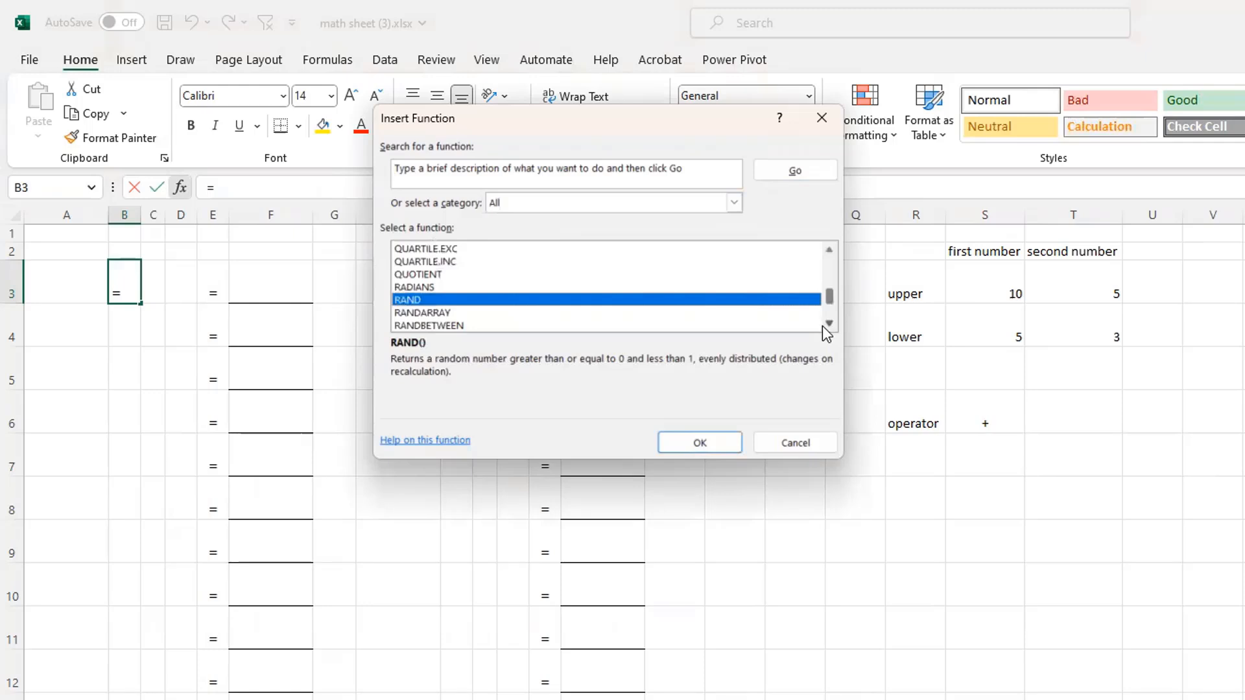
{"action": "left_click", "coordinate": [824, 325]}
{"action": "left_click", "coordinate": [419, 313]}
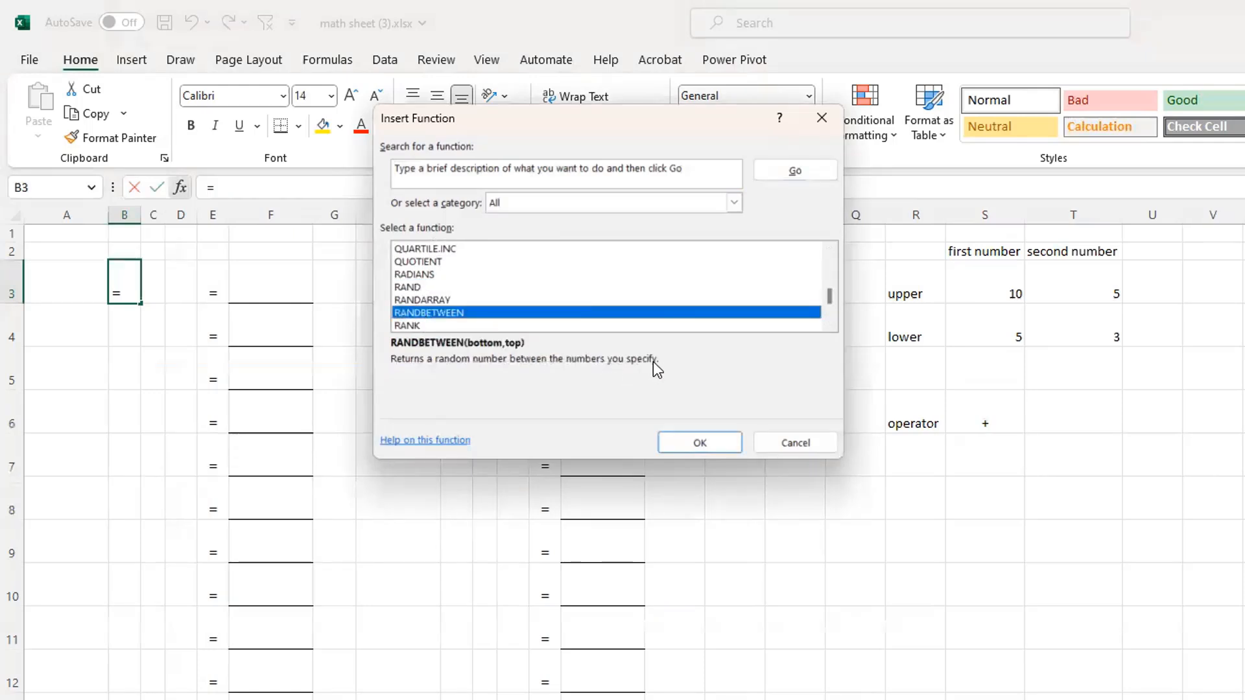
{"action": "left_click", "coordinate": [700, 443]}
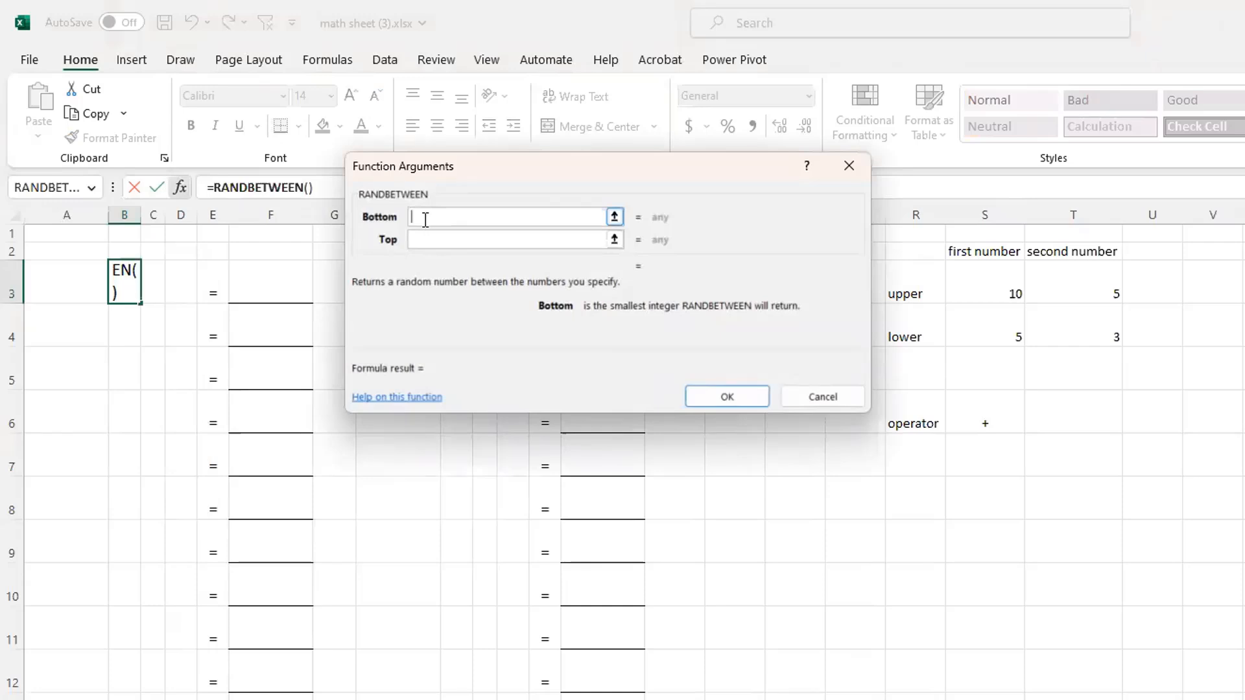
Give the RANDBETWEEN function in B3 a bottom value of 50 and a top value of 100
{"action": "type", "text": "50"}
{"action": "key", "text": "Tab"}
{"action": "type", "text": "10"}
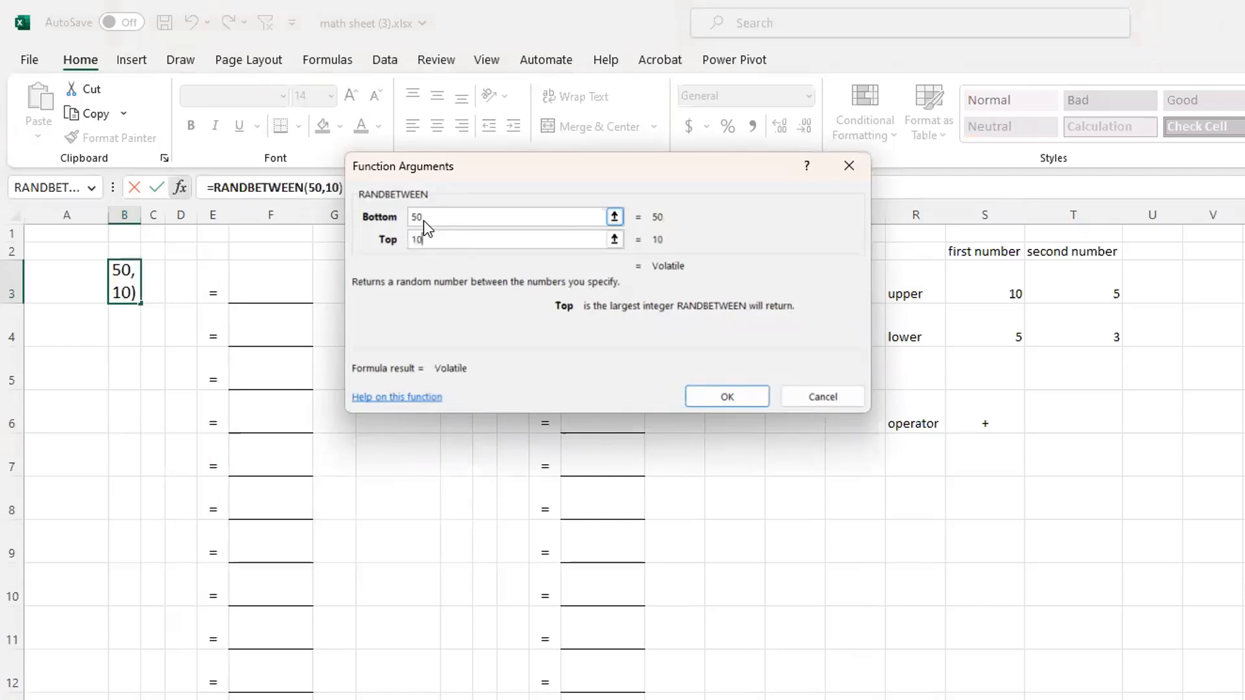
{"action": "type", "text": "0"}
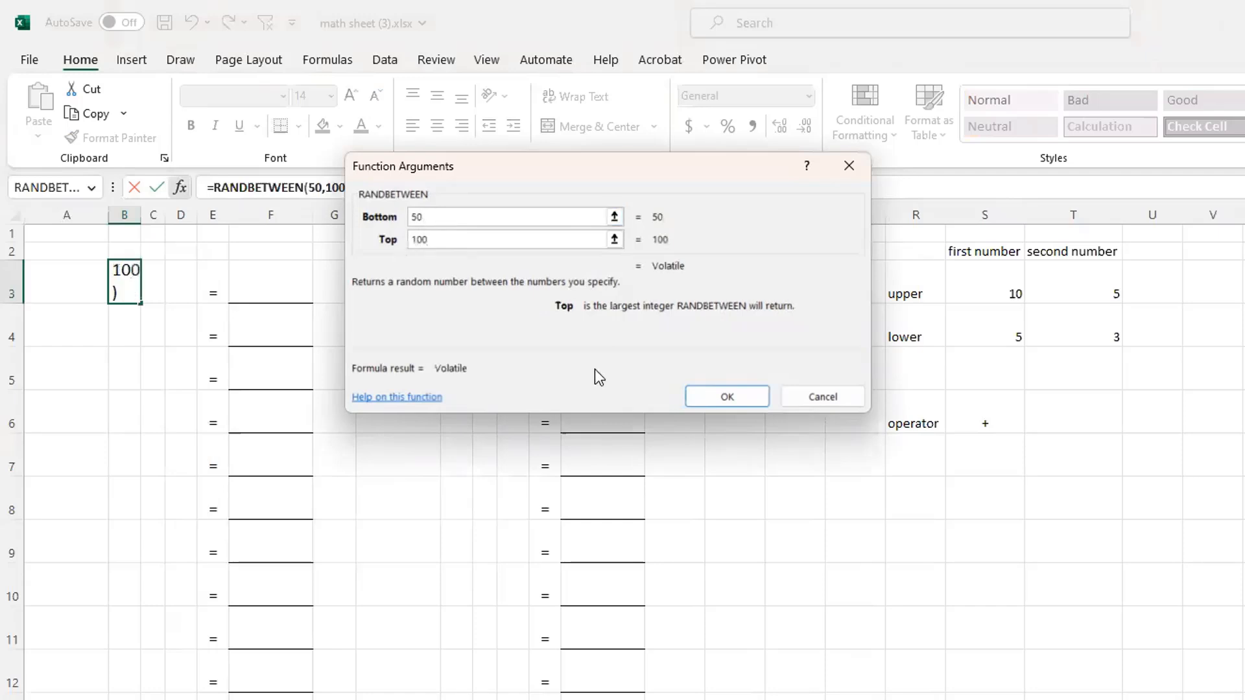
{"action": "left_click", "coordinate": [742, 398]}
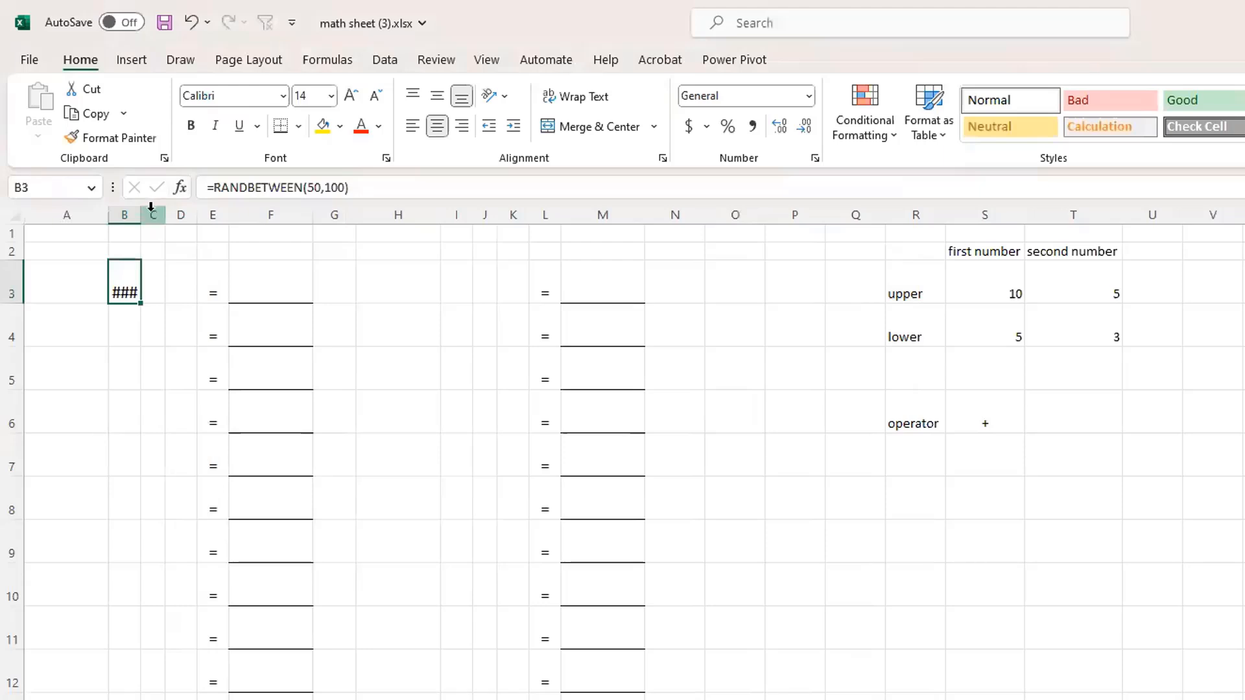
Widen column B so three-digit numbers fit, and fill the B3 formula down the column's problem rows
{"action": "left_click_drag", "start_coordinate": [149, 215], "coordinate": [153, 216]}
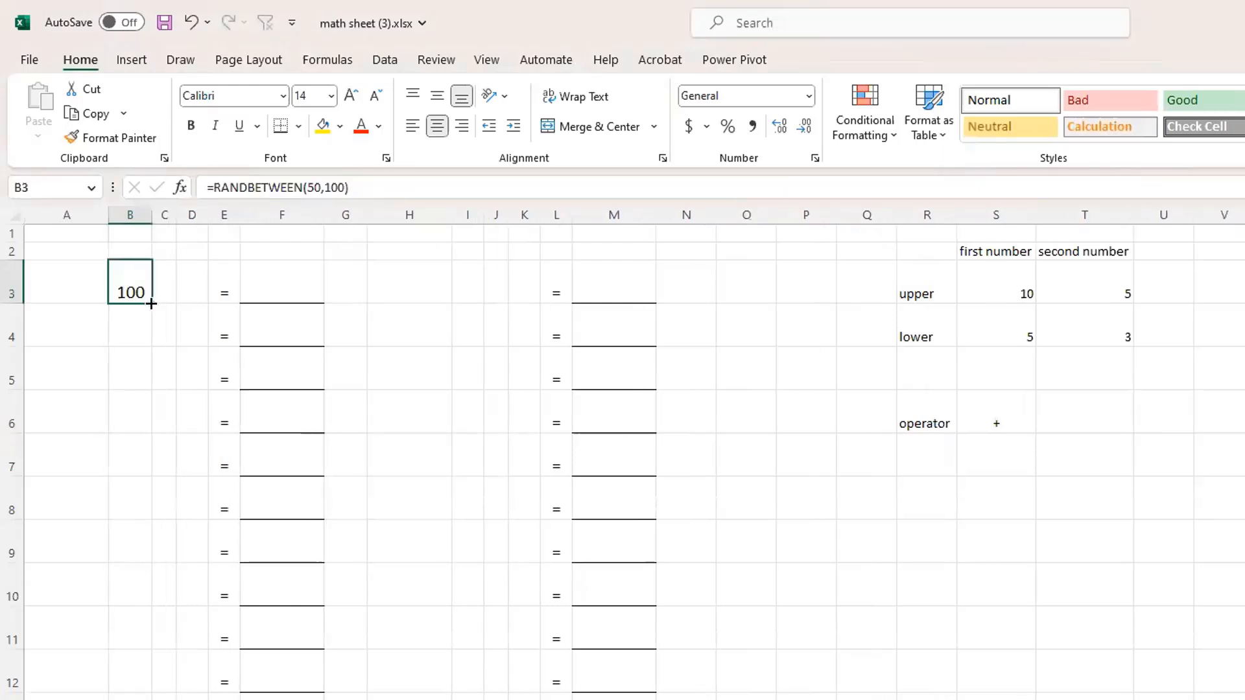
{"action": "left_click_drag", "start_coordinate": [151, 303], "coordinate": [151, 699]}
{"action": "scroll", "coordinate": [245, 603], "scroll_direction": "up", "scroll_amount": 3}
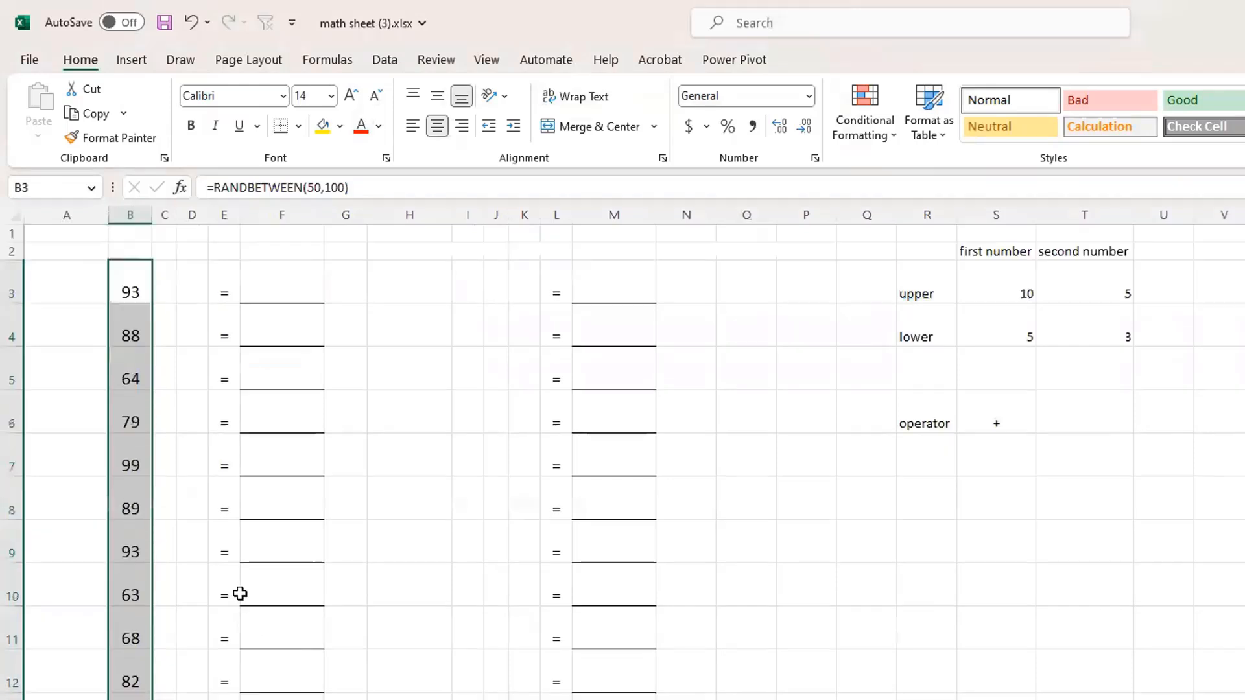
Examine the copied formulas in B4 to B8 and the limits and operator table in R2:T7
{"action": "left_click", "coordinate": [138, 323]}
{"action": "left_click", "coordinate": [134, 375]}
{"action": "left_click", "coordinate": [139, 411]}
{"action": "left_click", "coordinate": [142, 456]}
{"action": "left_click", "coordinate": [126, 508]}
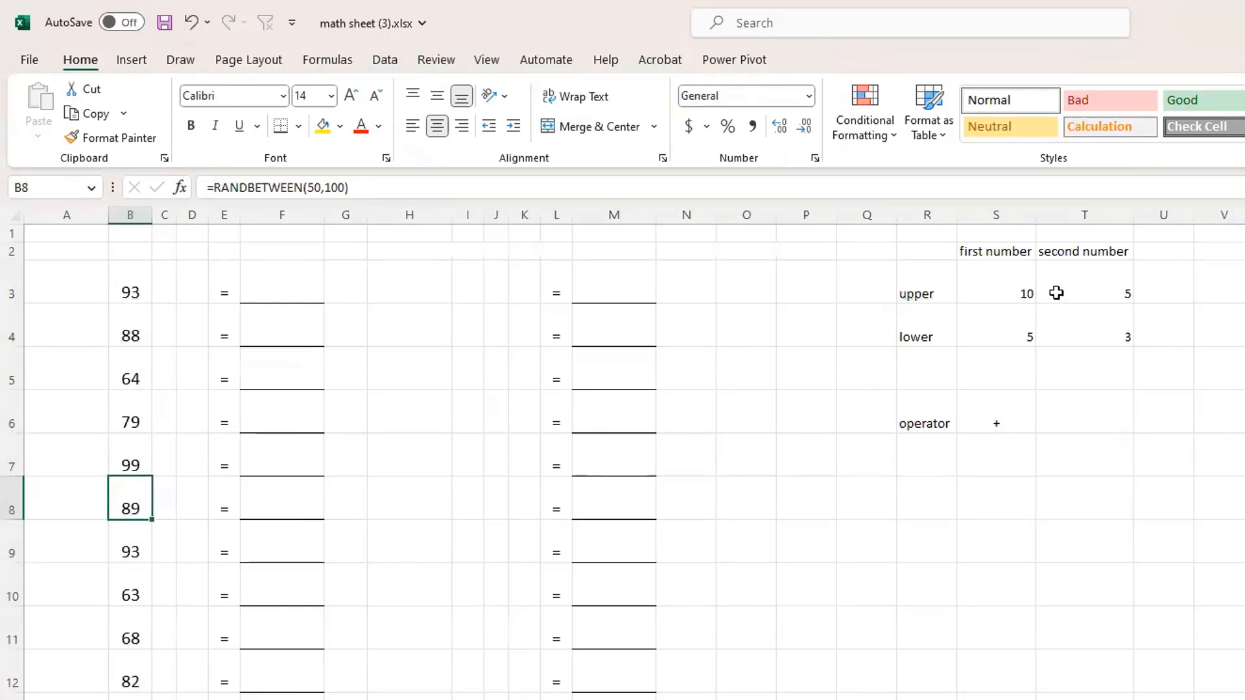
{"action": "mouse_move", "coordinate": [931, 246]}
{"action": "left_mouse_down"}
{"action": "mouse_move", "coordinate": [1117, 436]}
{"action": "mouse_move", "coordinate": [1128, 471]}
{"action": "left_mouse_up"}
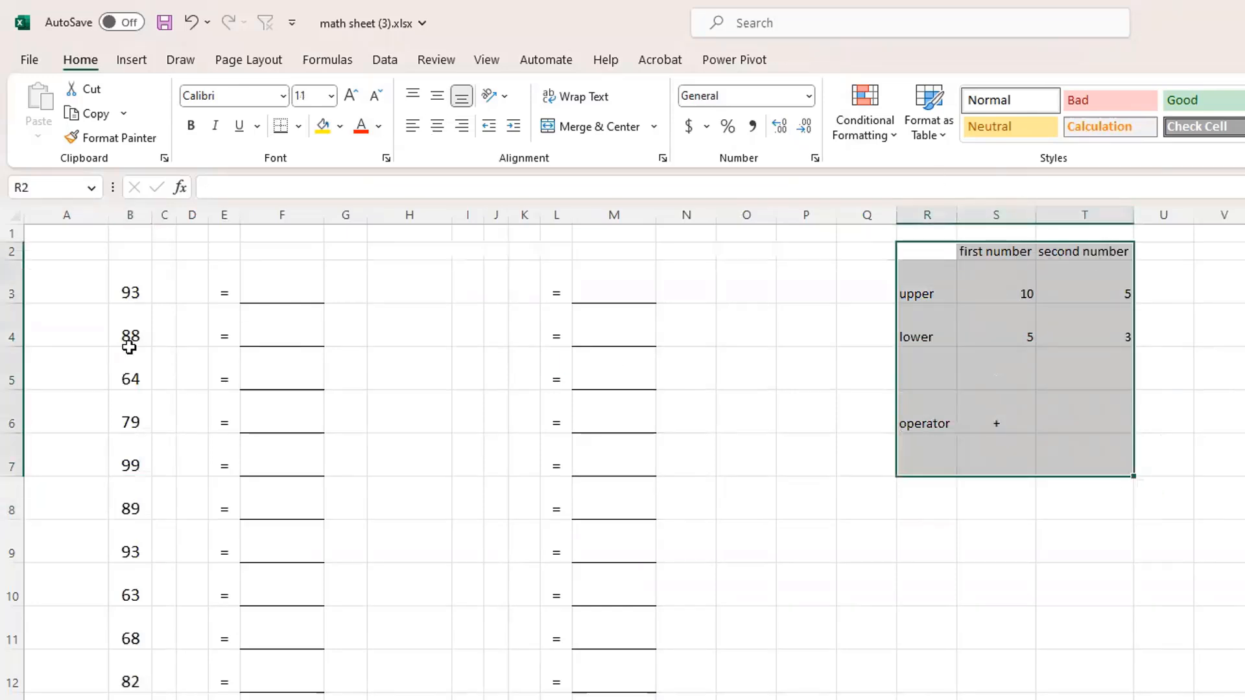
Change the RANDBETWEEN arguments in B3 to absolute references, with bottom $S$4 and top $S$3
{"action": "left_click", "coordinate": [148, 285]}
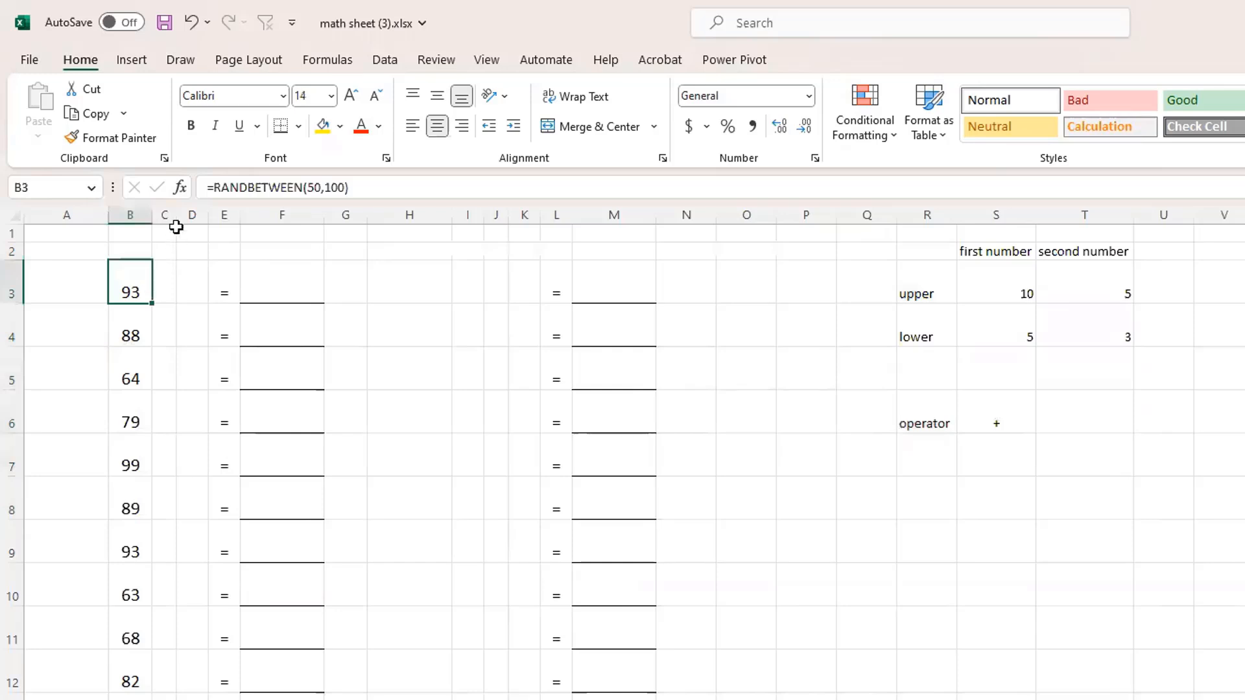
{"action": "left_click", "coordinate": [179, 188]}
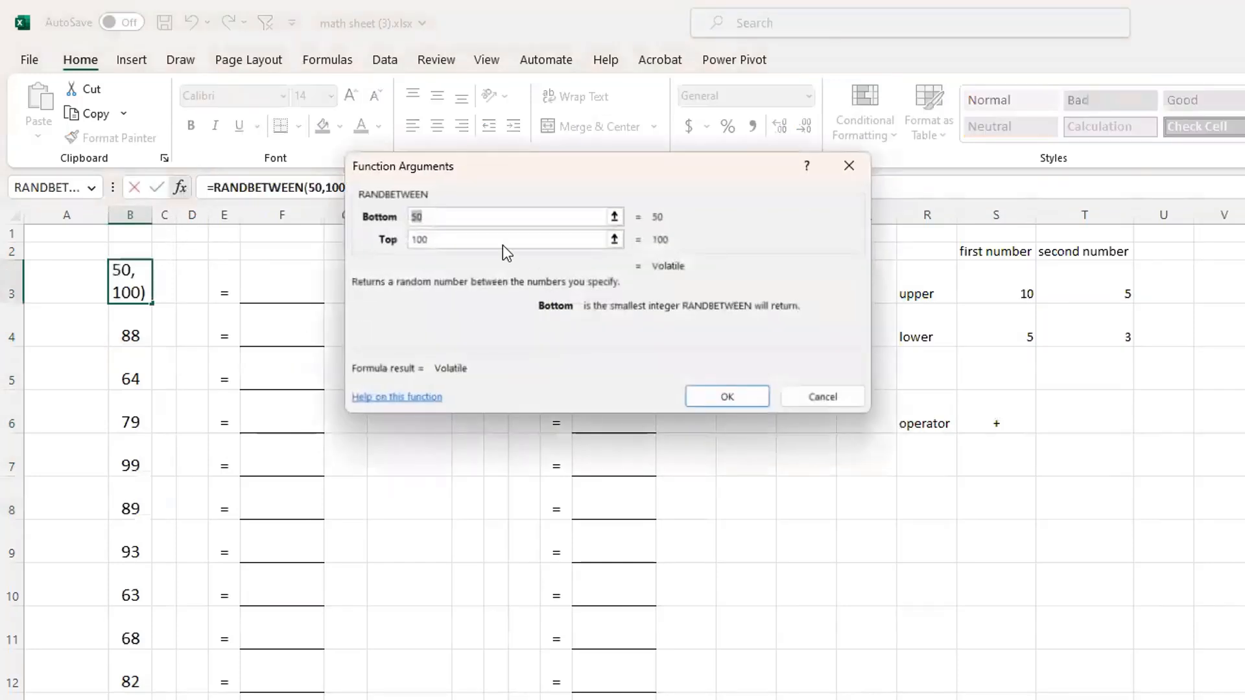
{"action": "key", "text": "BackSpace"}
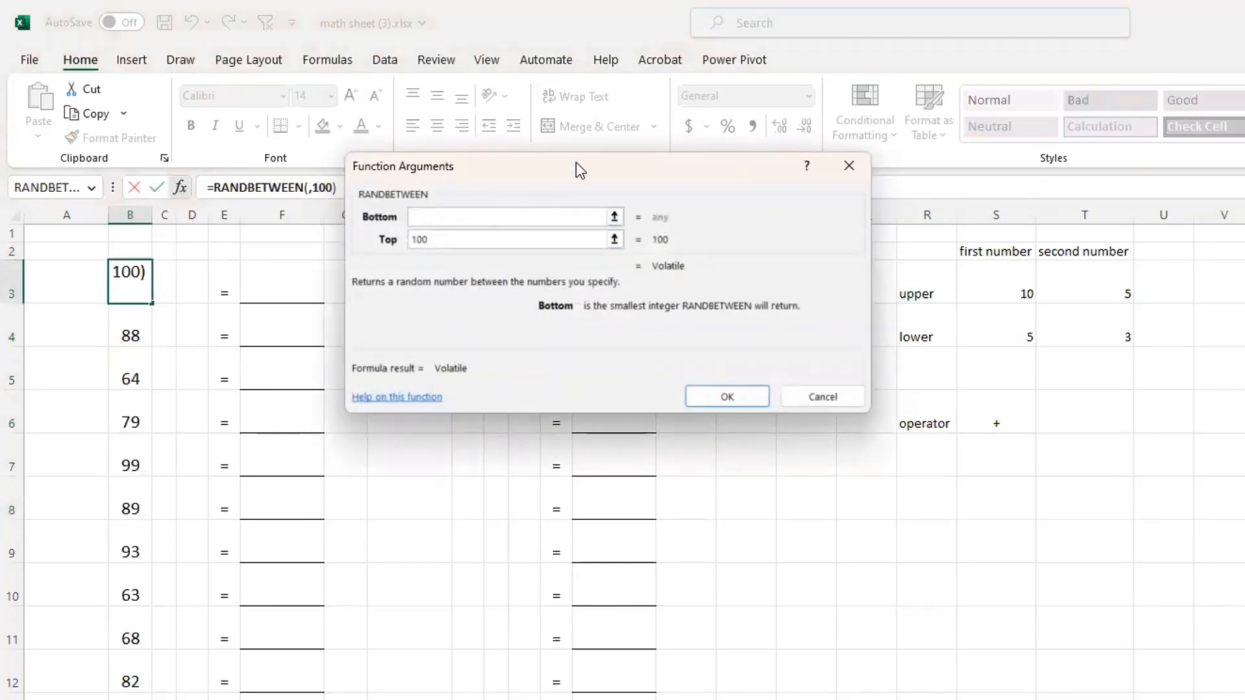
{"action": "left_click", "coordinate": [984, 321]}
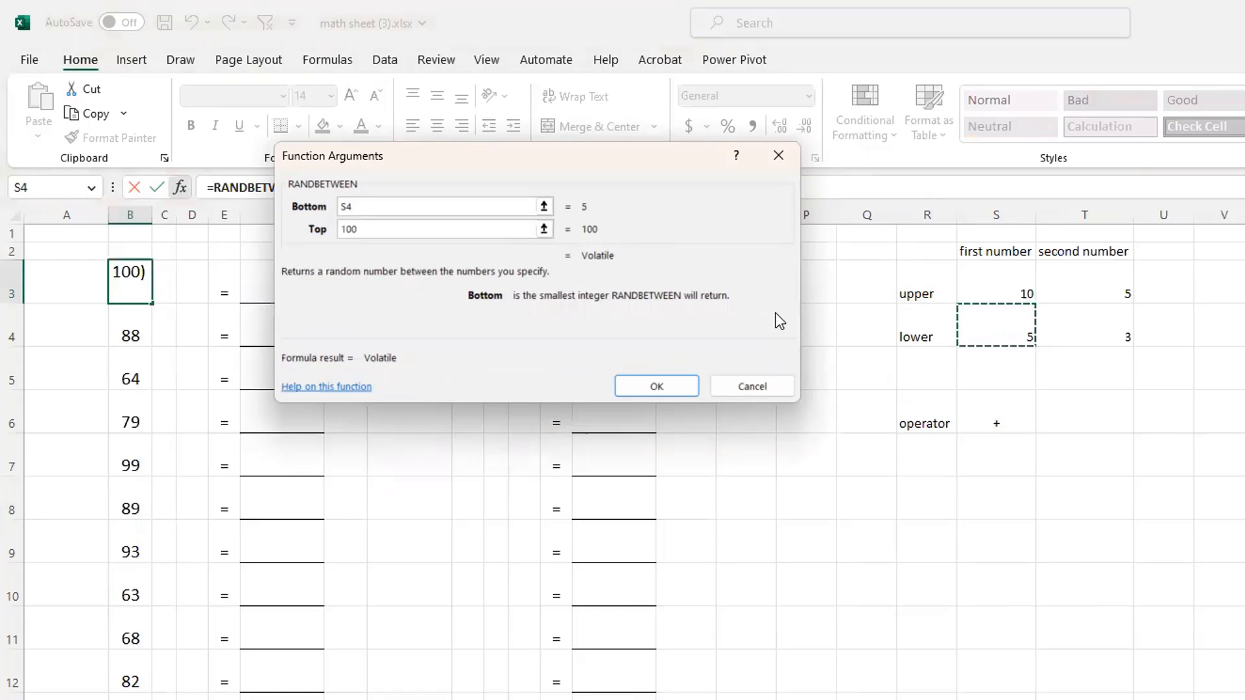
{"action": "key", "text": "F4"}
{"action": "key", "text": "Tab"}
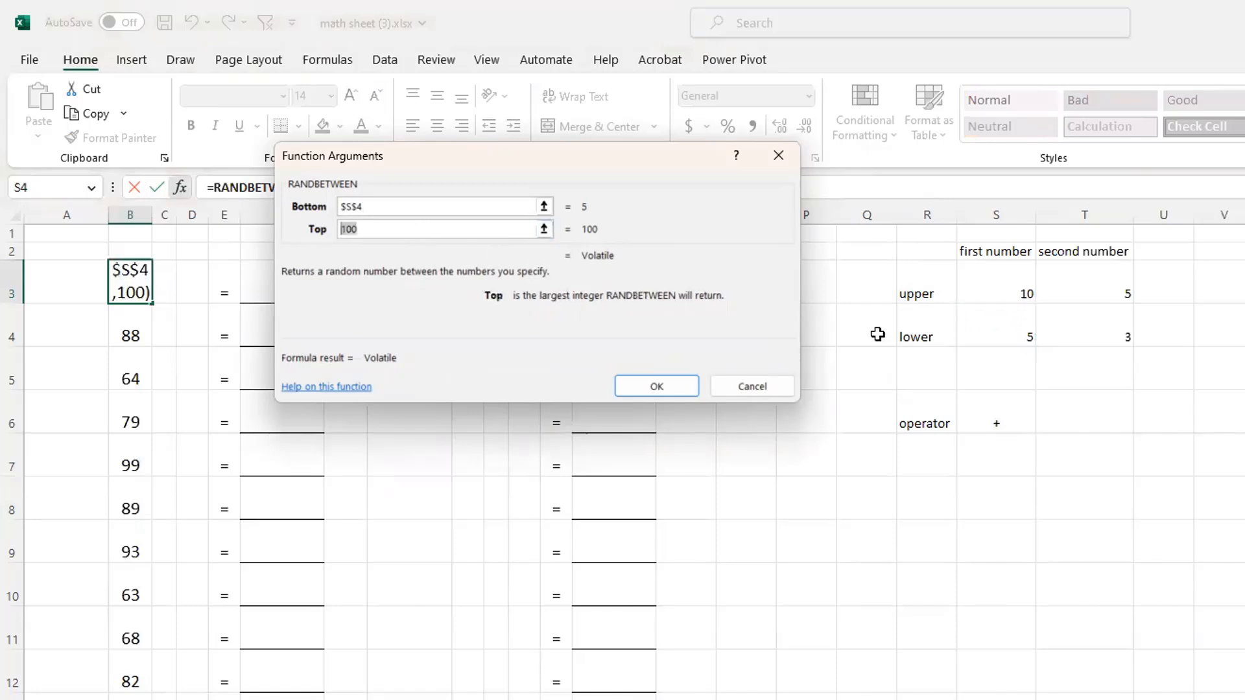
{"action": "left_click", "coordinate": [1003, 285]}
{"action": "key", "text": "F4"}
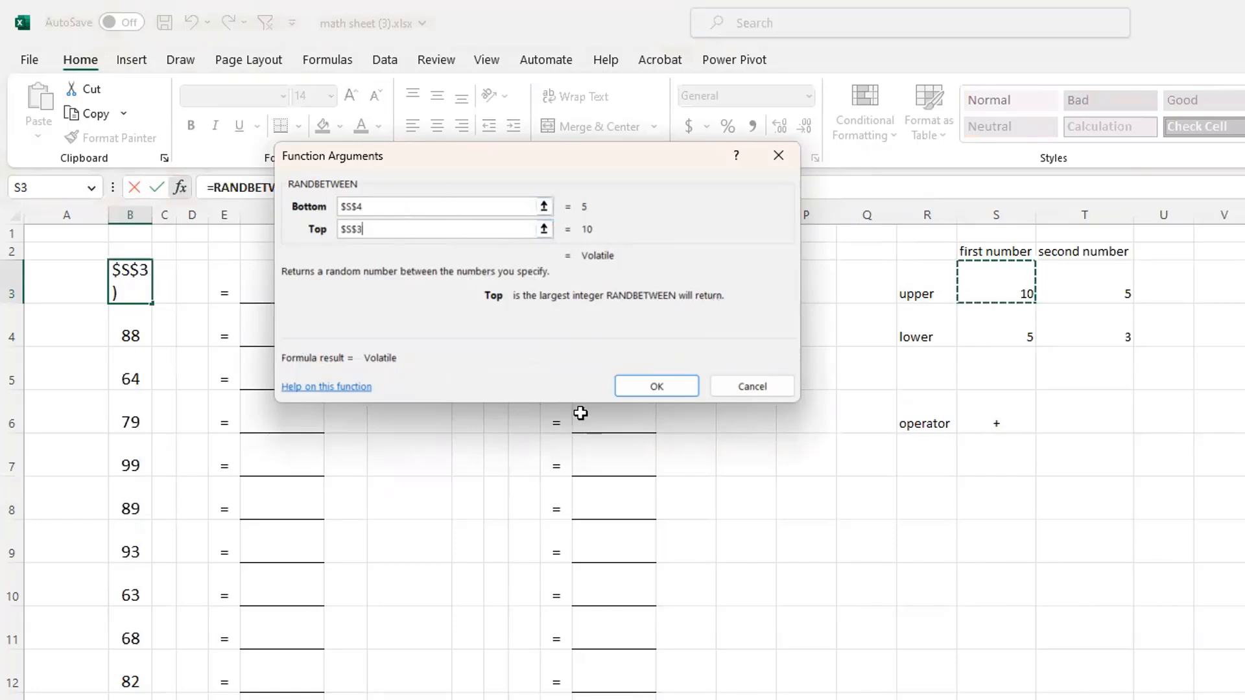
{"action": "left_click", "coordinate": [644, 385]}
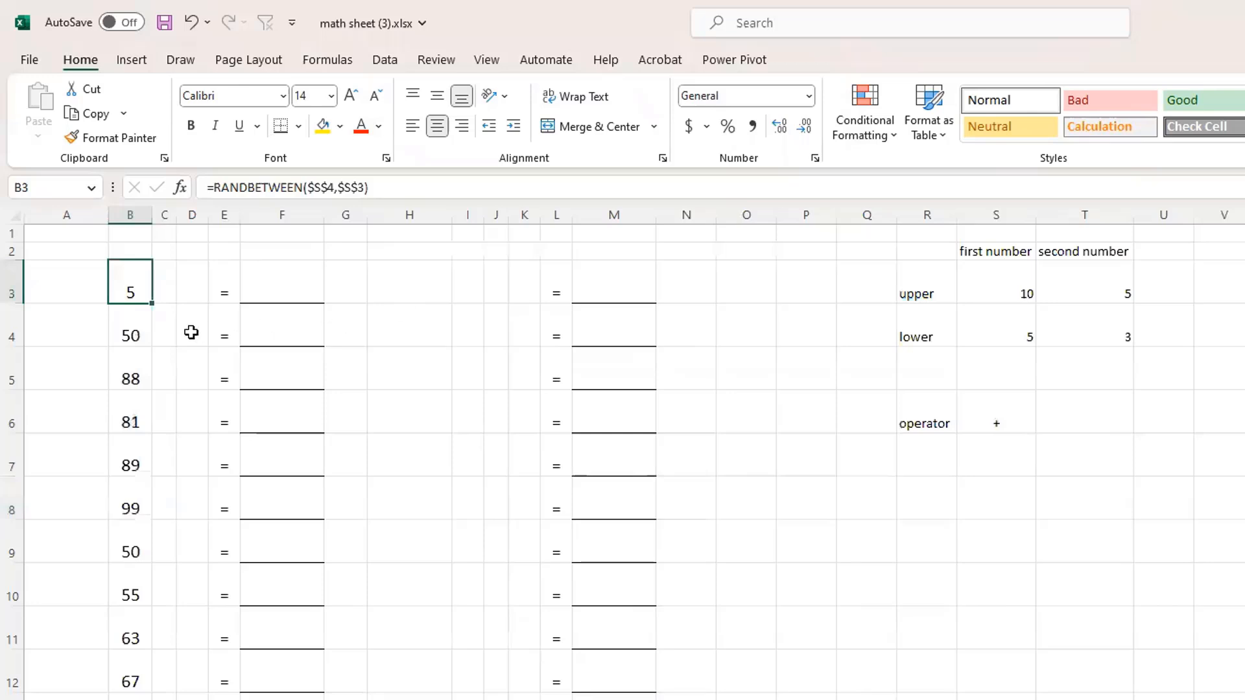
Fill the updated B3 formula down the problem rows of column B, replacing the fixed-limit formulas
{"action": "left_click", "coordinate": [144, 333]}
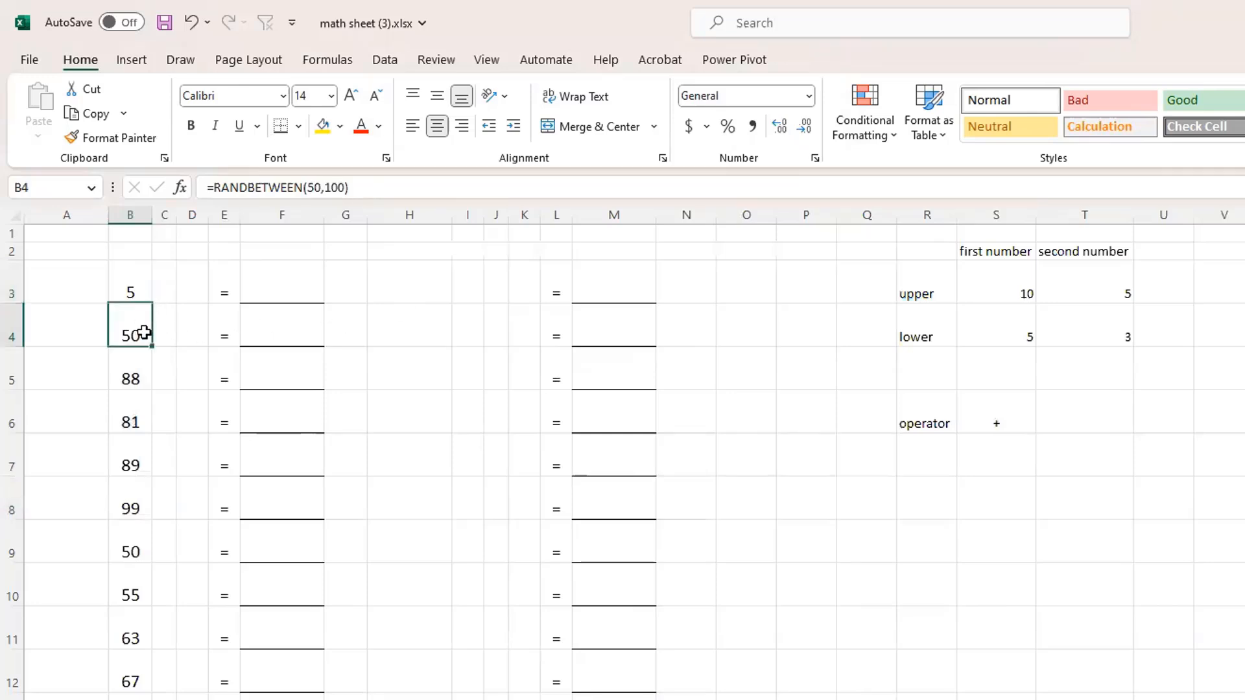
{"action": "left_click", "coordinate": [143, 287]}
{"action": "left_click_drag", "start_coordinate": [154, 300], "coordinate": [139, 699]}
{"action": "scroll", "coordinate": [414, 679], "scroll_direction": "up", "scroll_amount": 3}
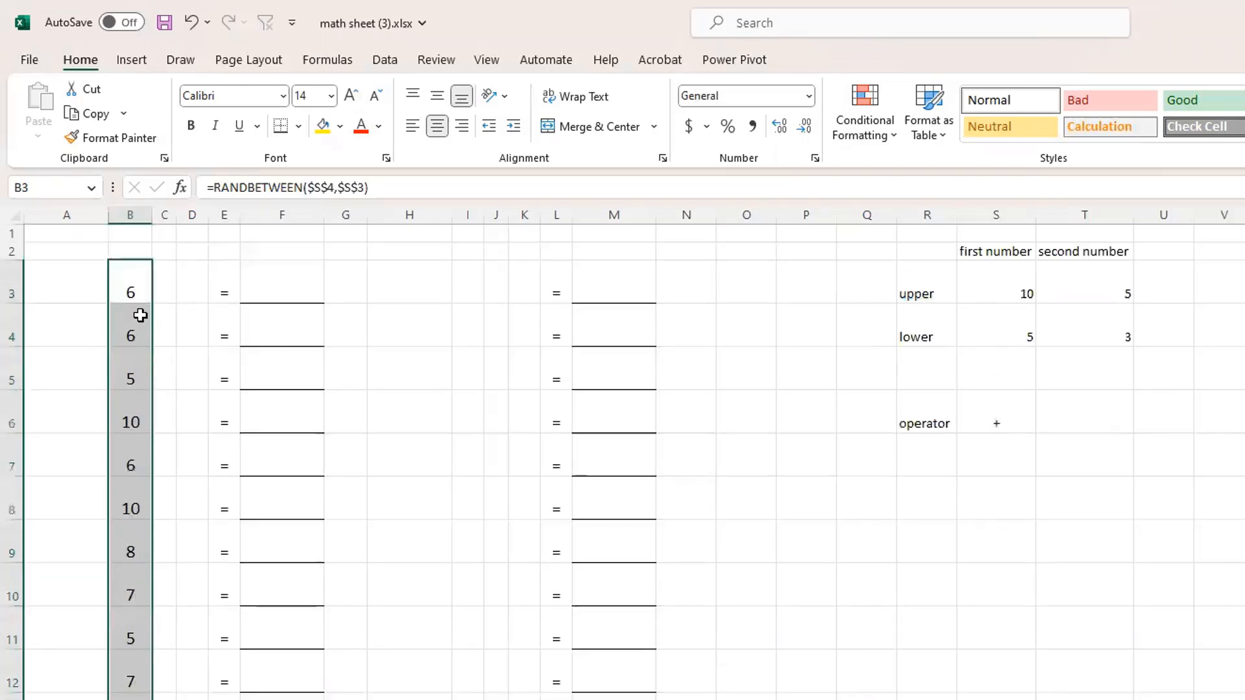
{"action": "left_click", "coordinate": [127, 293]}
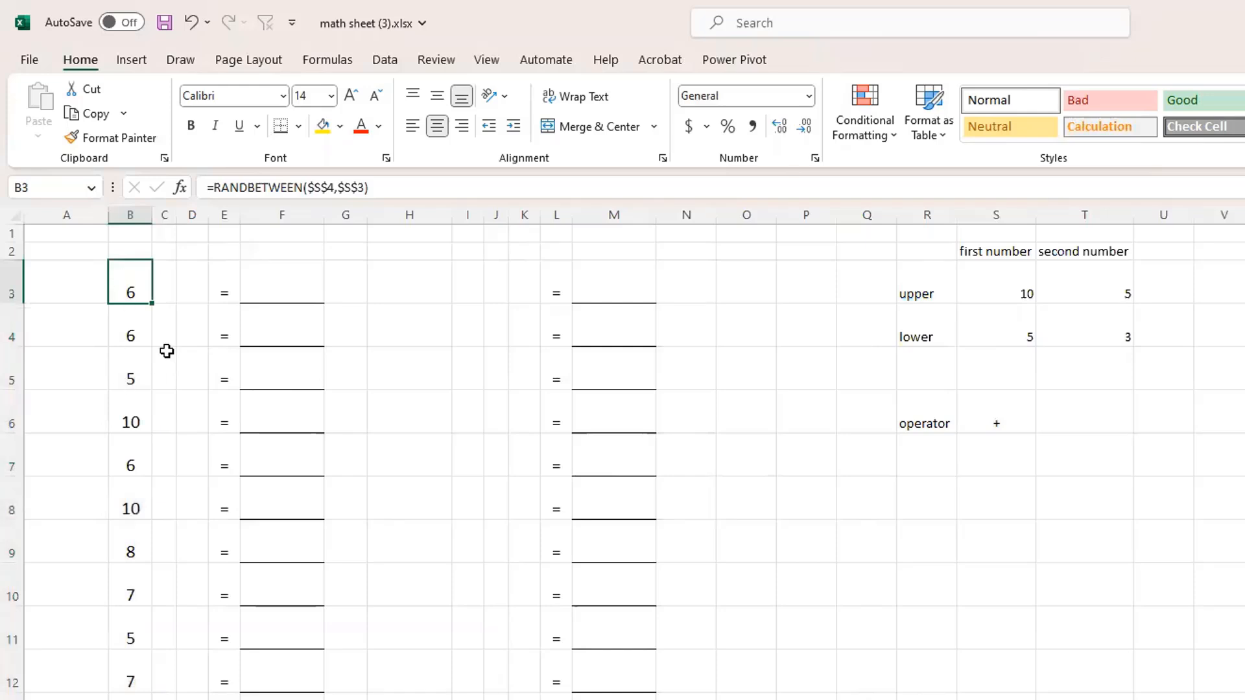
Set the first number's upper limit in S3 to 100 and its lower limit in S4 to 50
{"action": "left_click", "coordinate": [1002, 278]}
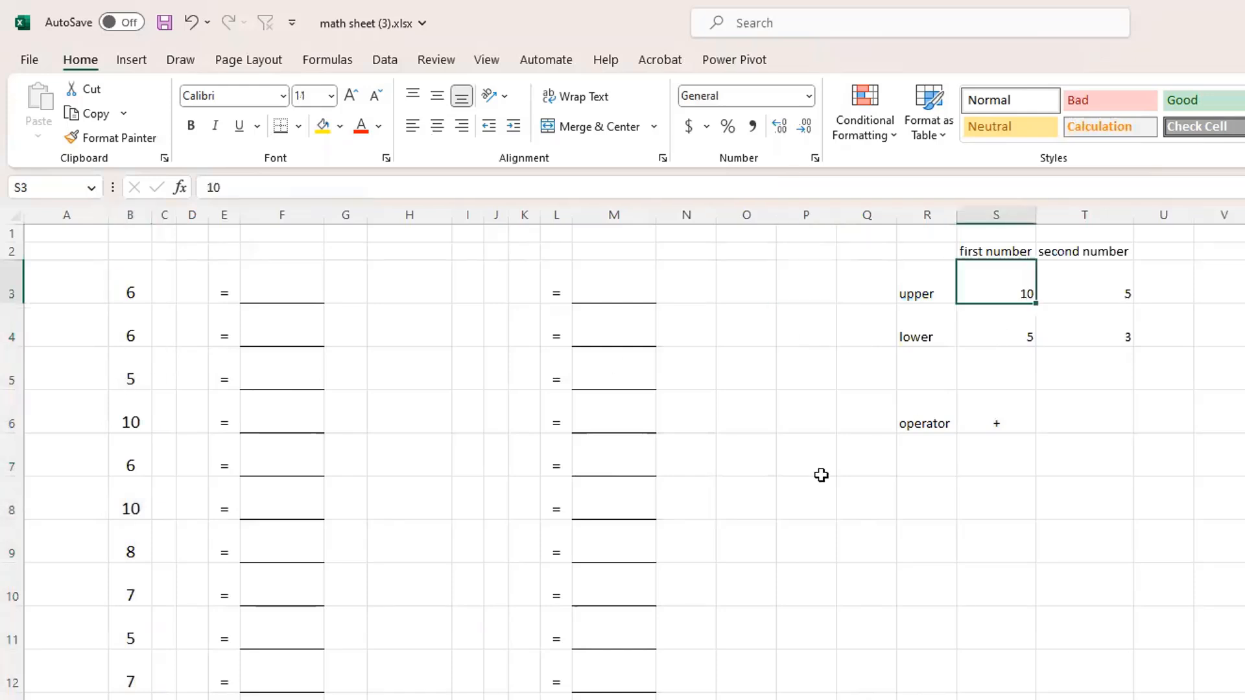
{"action": "type", "text": "1"}
{"action": "key", "text": "Return"}
{"action": "type", "text": "50"}
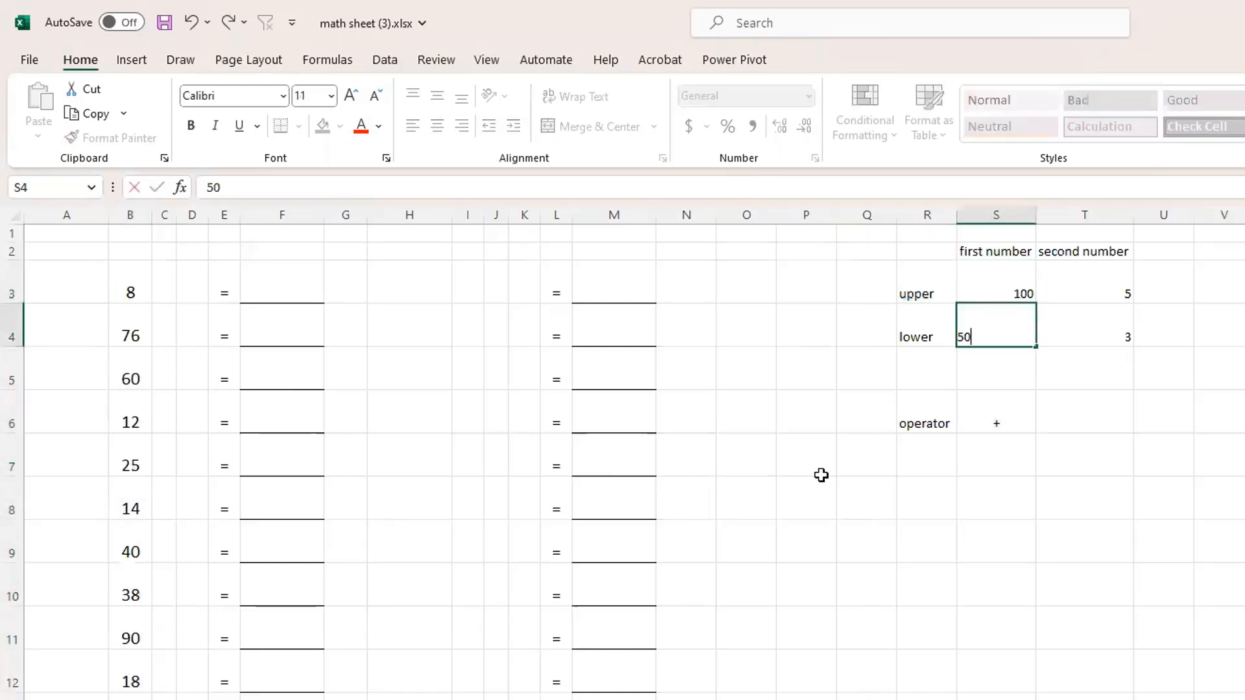
{"action": "key", "text": "Return"}
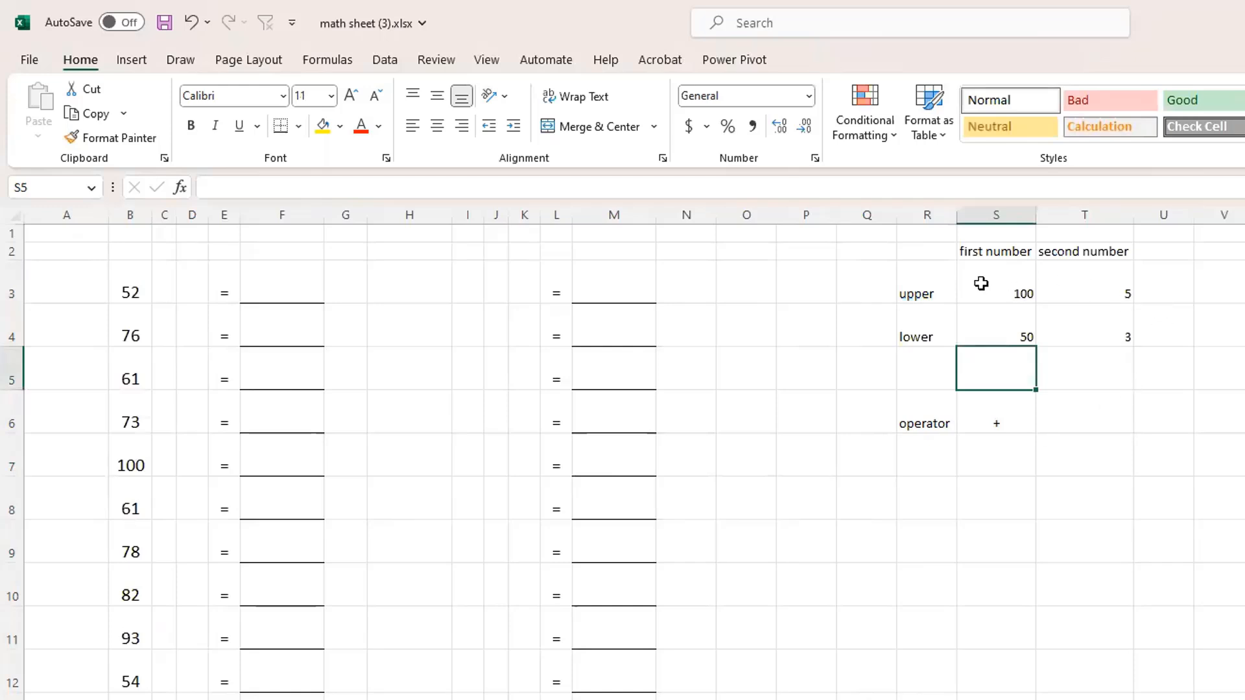
Insert the RANDBETWEEN function in D3 from the most recently used functions, keeping the limits table in view
{"action": "left_click", "coordinate": [193, 290]}
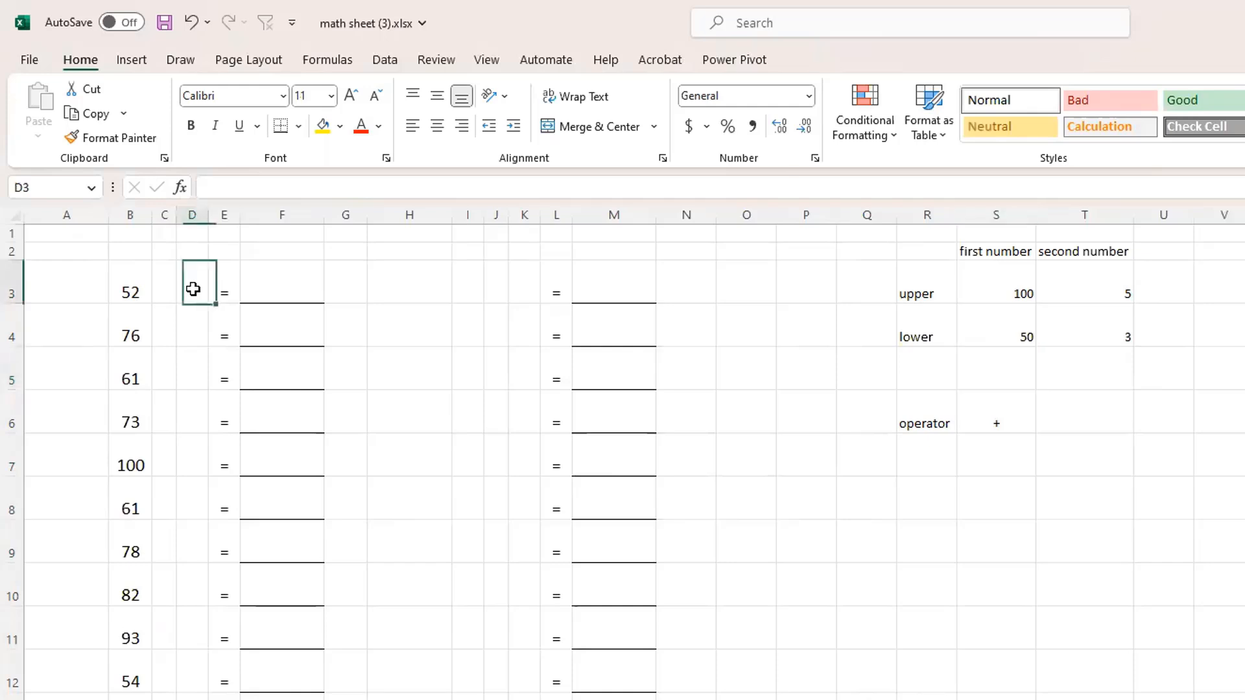
{"action": "left_click", "coordinate": [183, 187]}
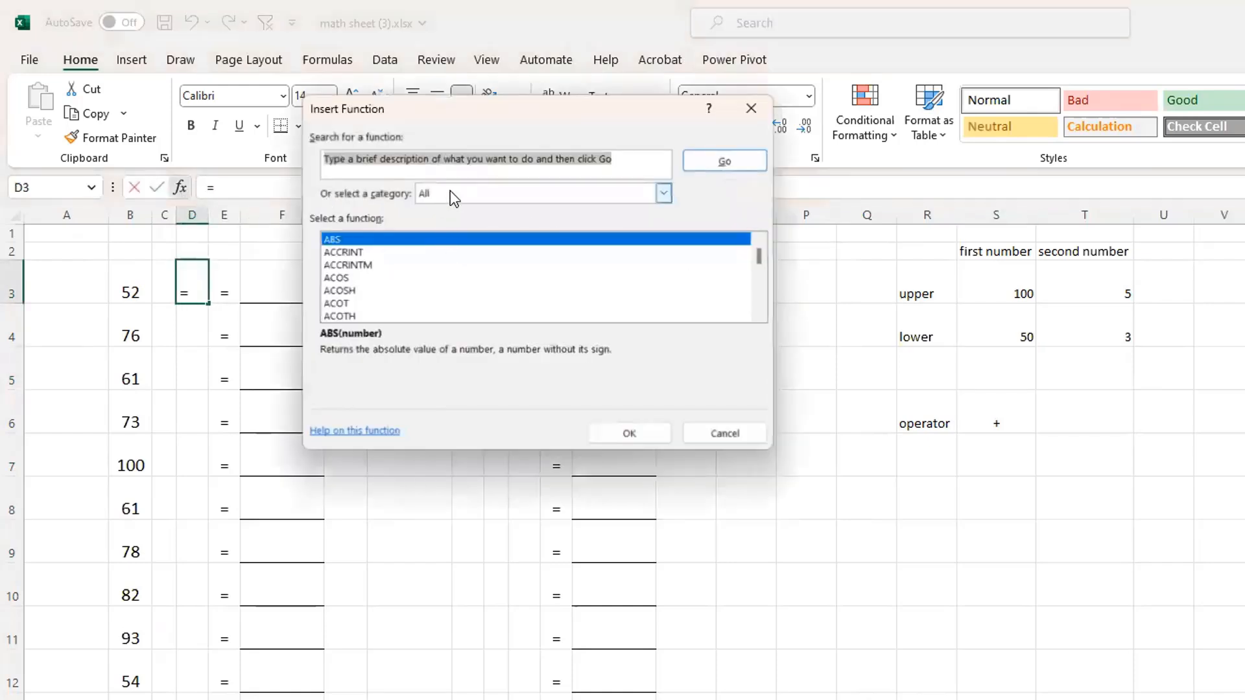
{"action": "left_click", "coordinate": [663, 193]}
{"action": "left_click", "coordinate": [460, 210]}
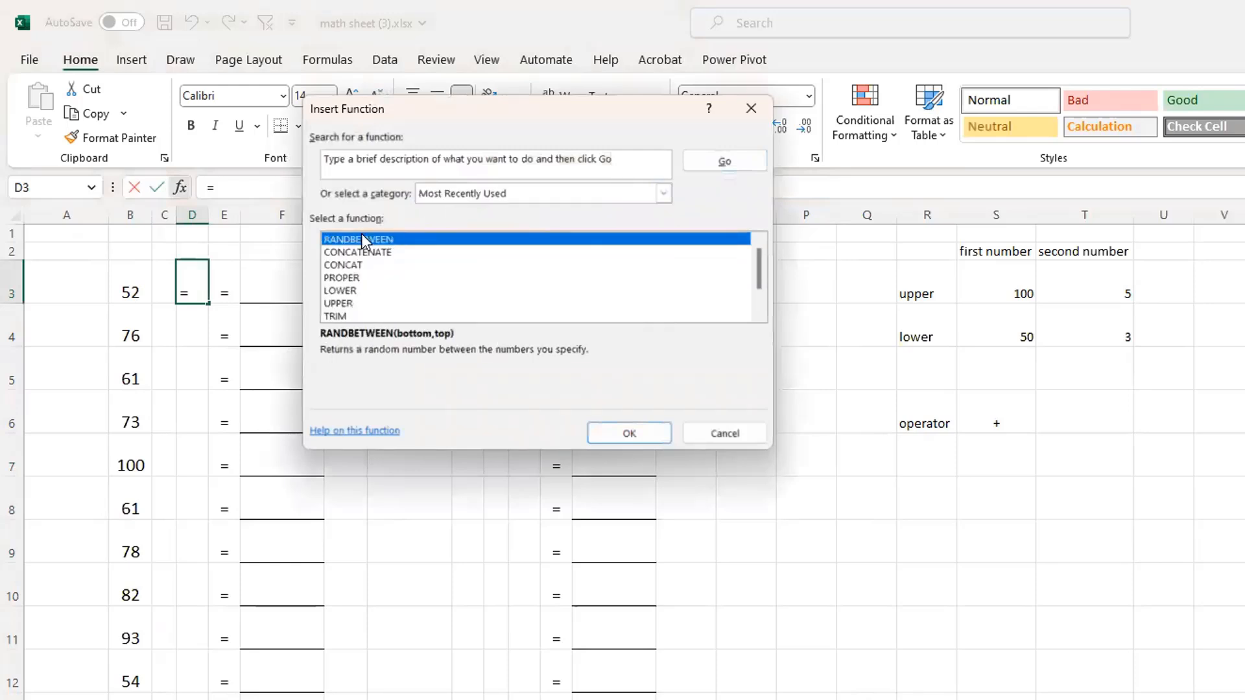
{"action": "left_click", "coordinate": [648, 433]}
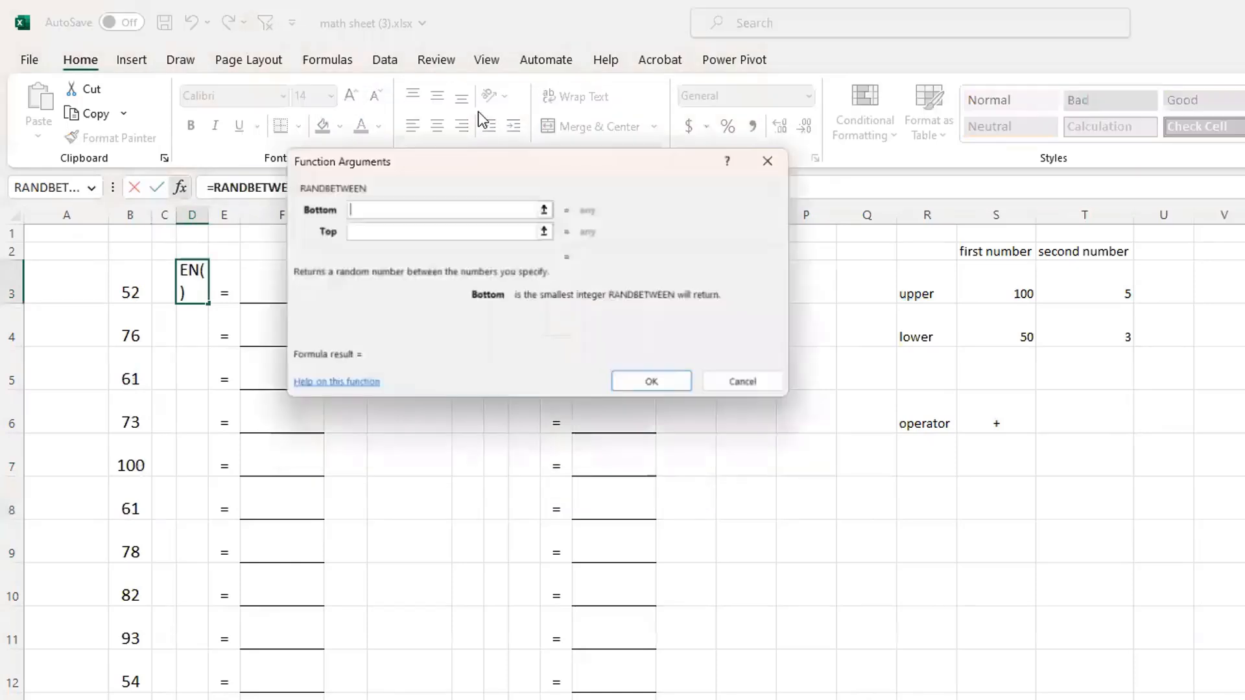
{"action": "left_click_drag", "start_coordinate": [488, 155], "coordinate": [479, 230]}
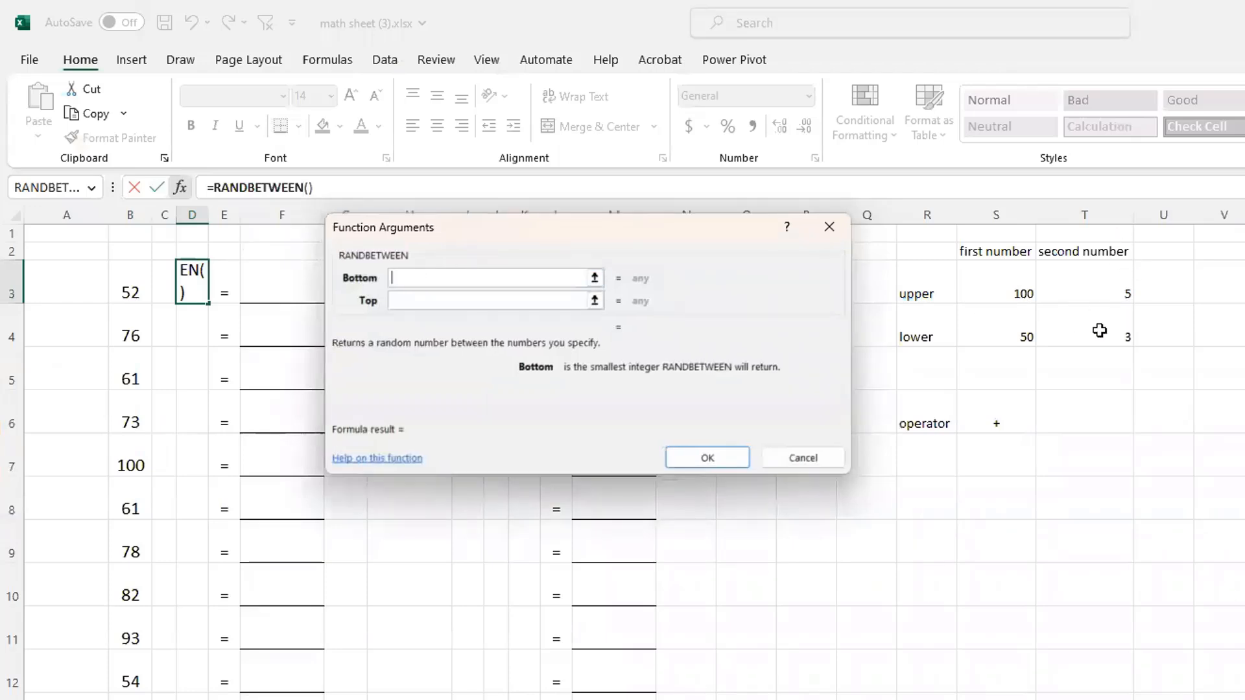
Give D3's RANDBETWEEN the bottom $T$4 and top $T$3, and fill the formula down column D's problem rows
{"action": "left_click", "coordinate": [1079, 328]}
{"action": "key", "text": "F4"}
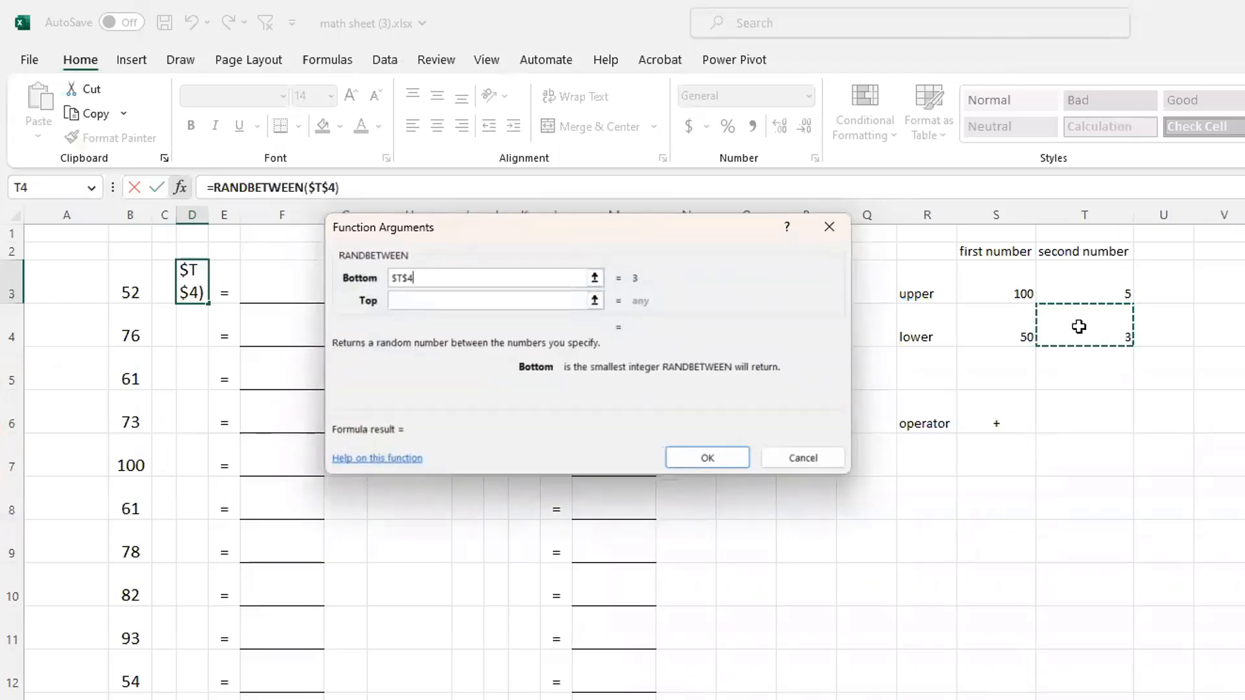
{"action": "left_click", "coordinate": [476, 306]}
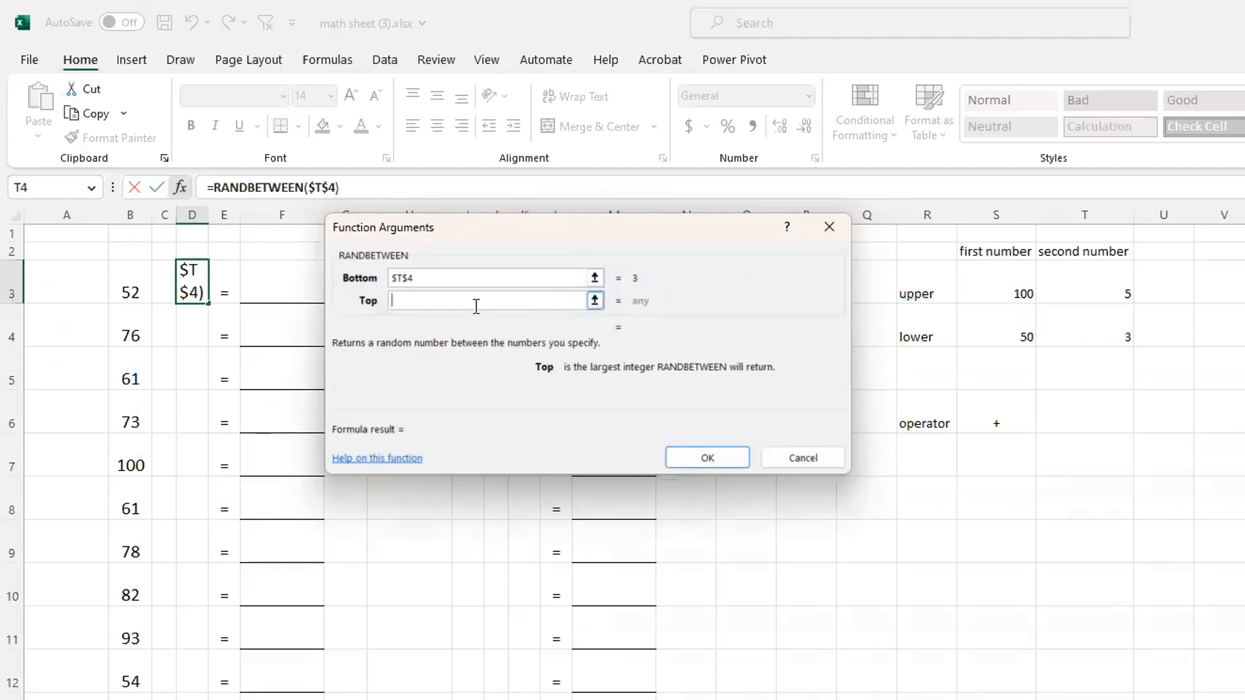
{"action": "left_click", "coordinate": [1113, 277]}
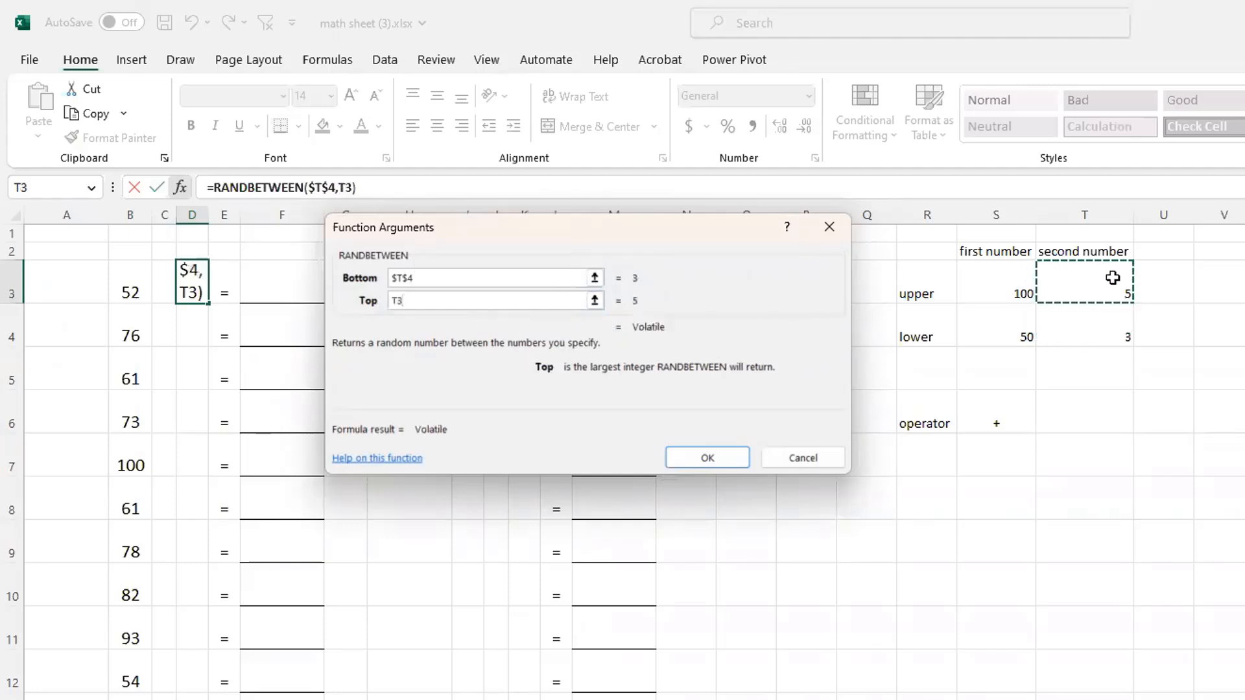
{"action": "key", "text": "F4"}
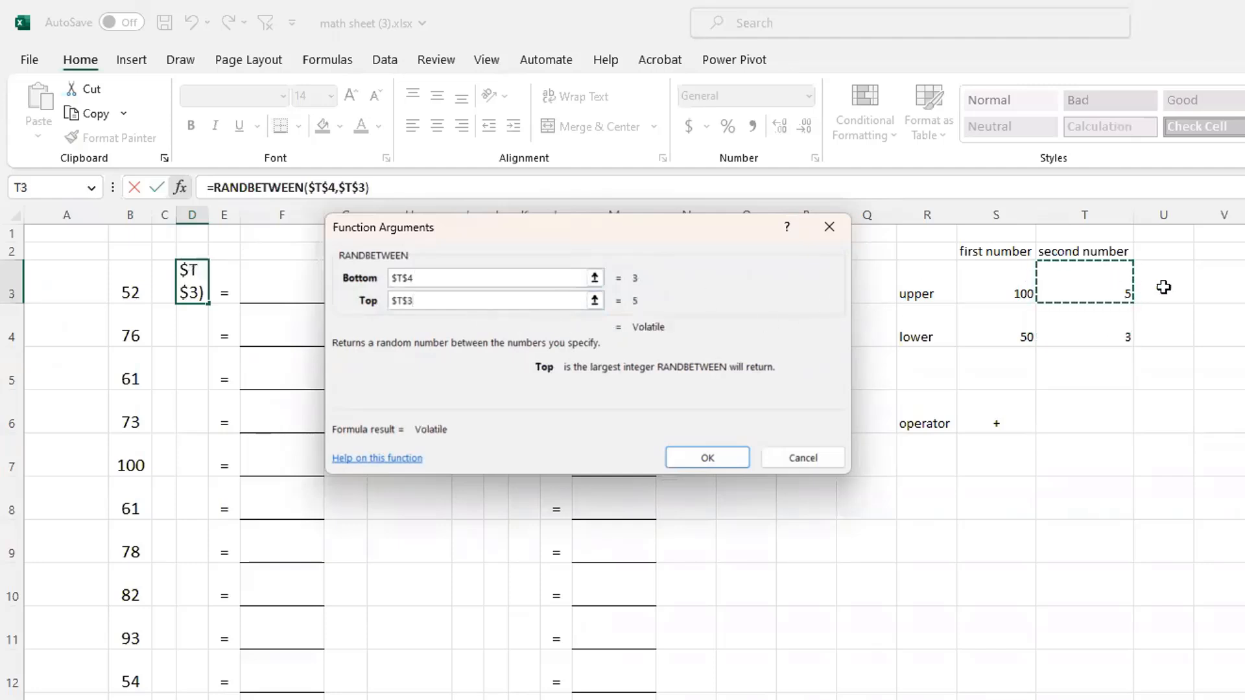
{"action": "left_click", "coordinate": [738, 462]}
{"action": "double_click", "coordinate": [208, 303]}
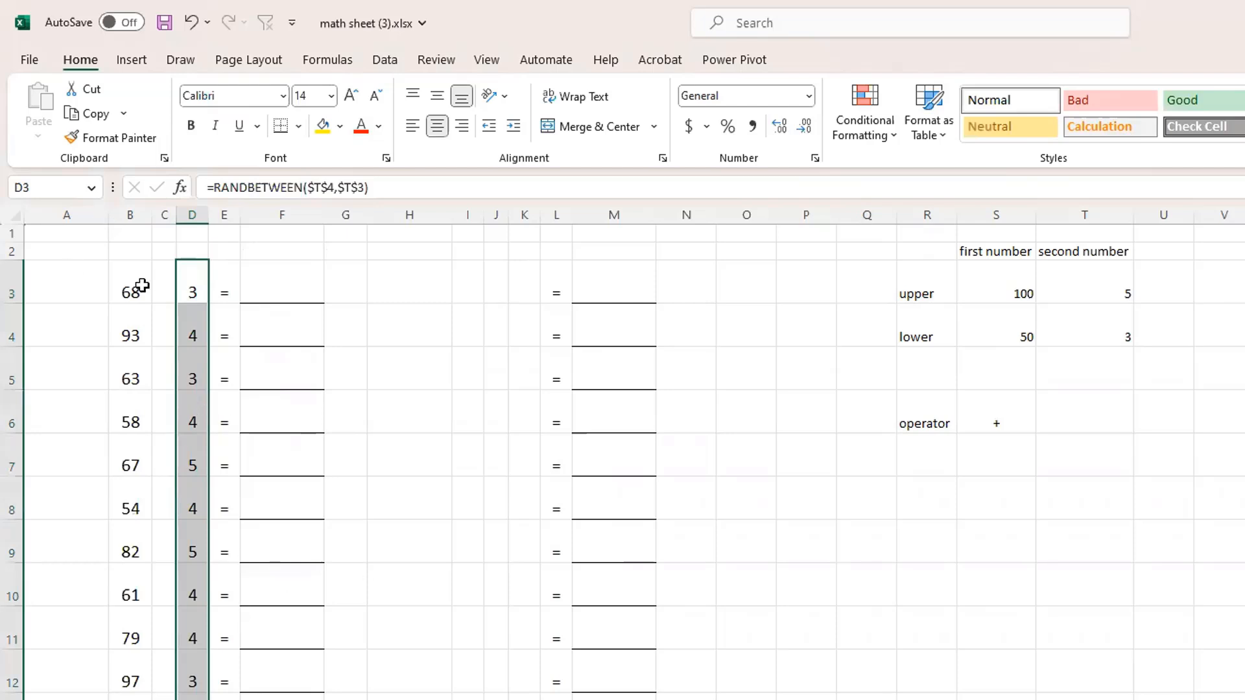
Enter =$S$6 in C3 to reference the operator, and fill it down column C's problem rows
{"action": "left_click", "coordinate": [165, 286]}
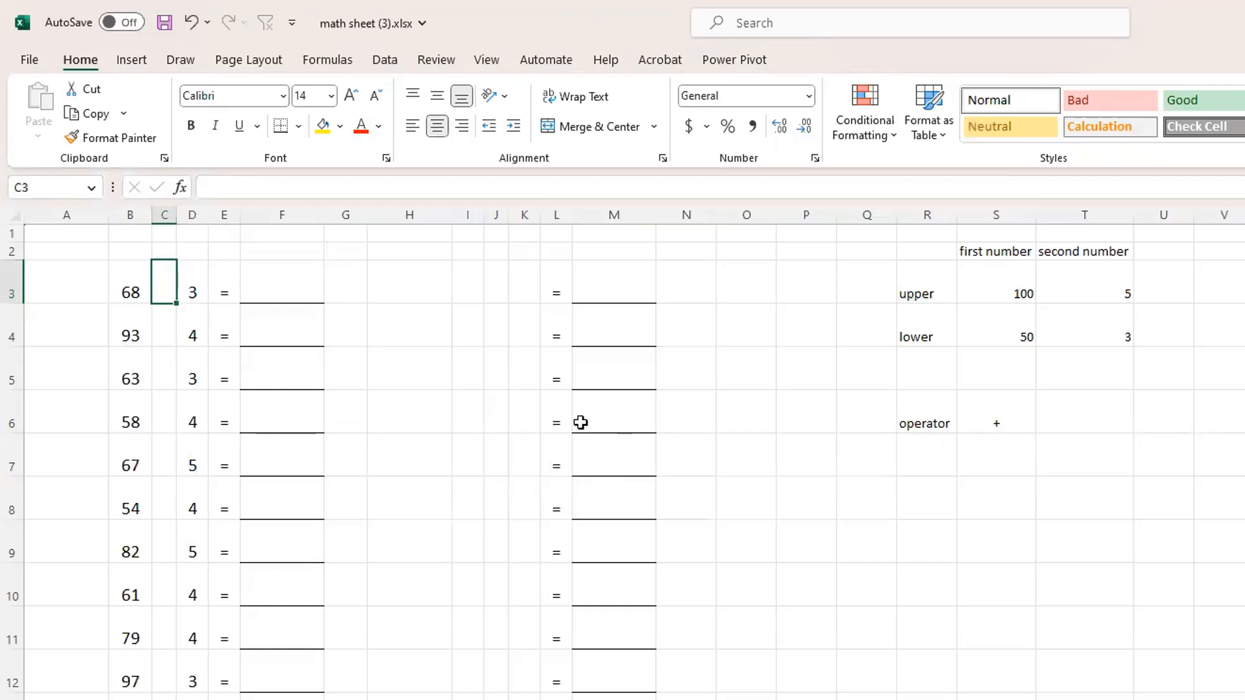
{"action": "type", "text": "="}
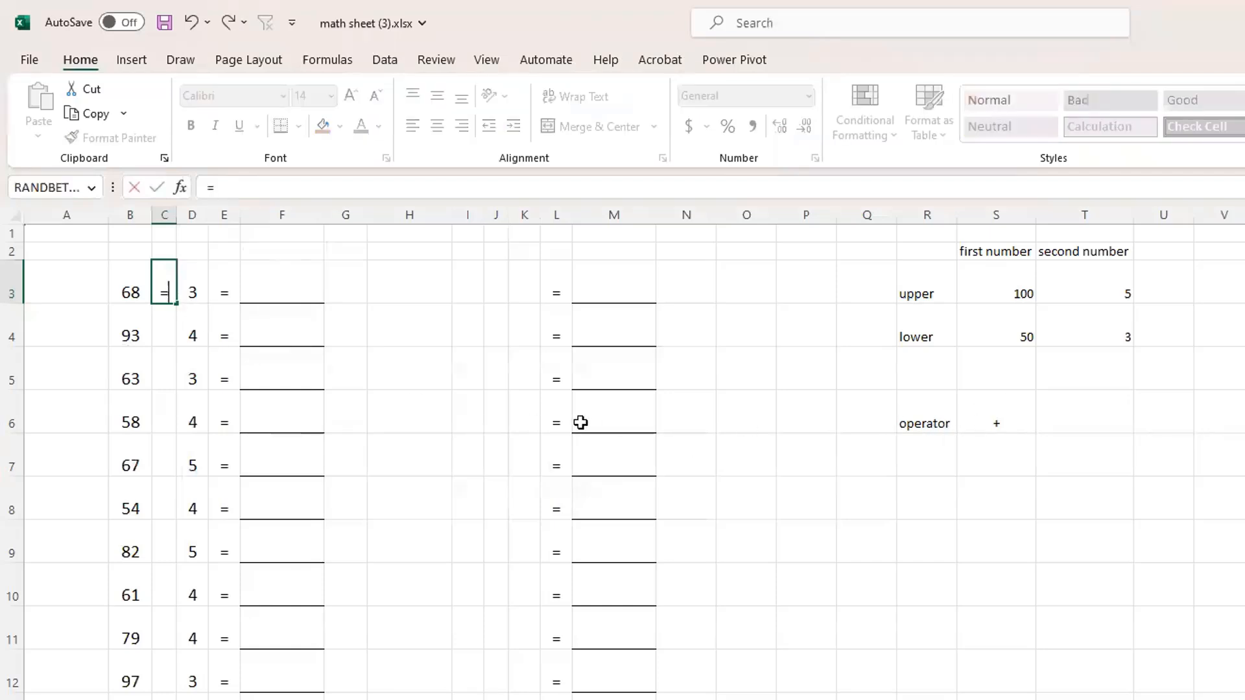
{"action": "left_click", "coordinate": [1000, 421]}
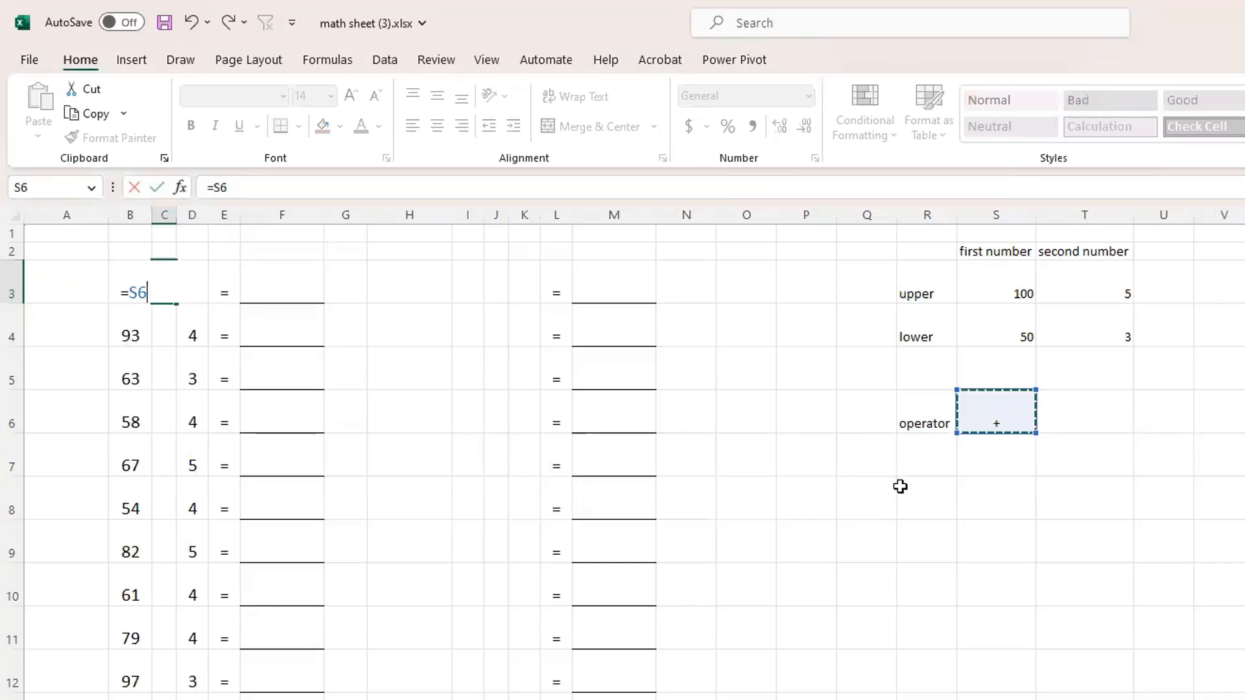
{"action": "key", "text": "F4"}
{"action": "key", "text": "Return"}
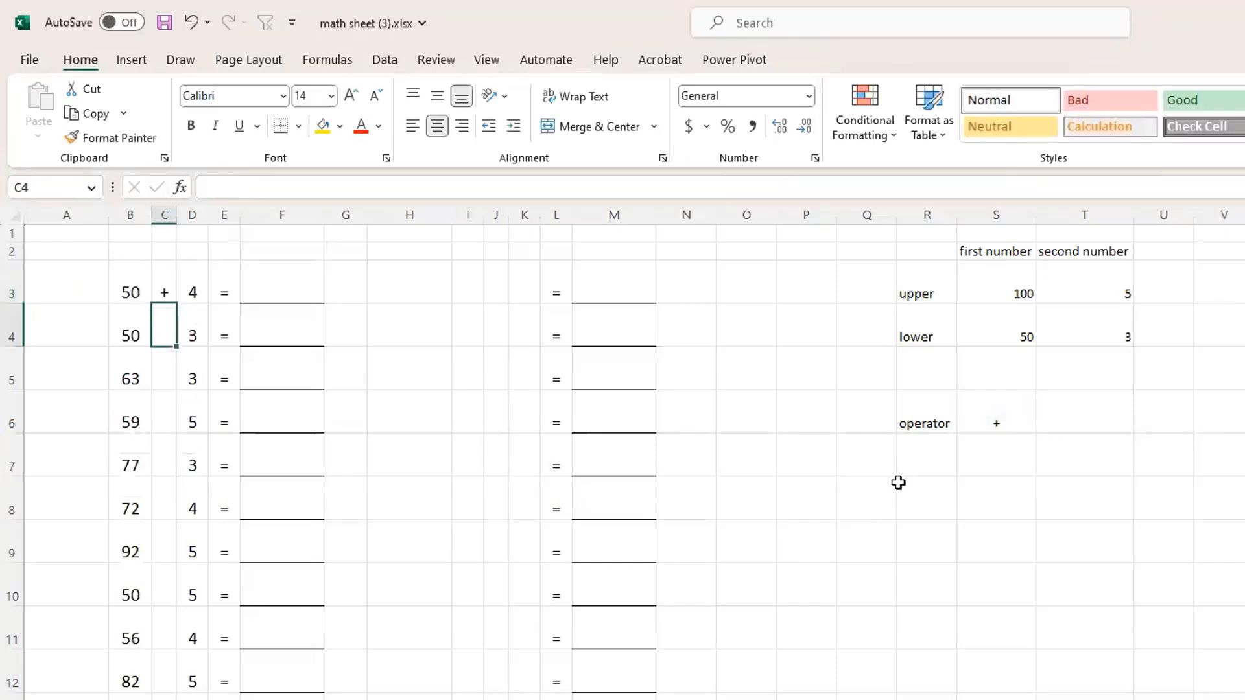
{"action": "left_click", "coordinate": [169, 287]}
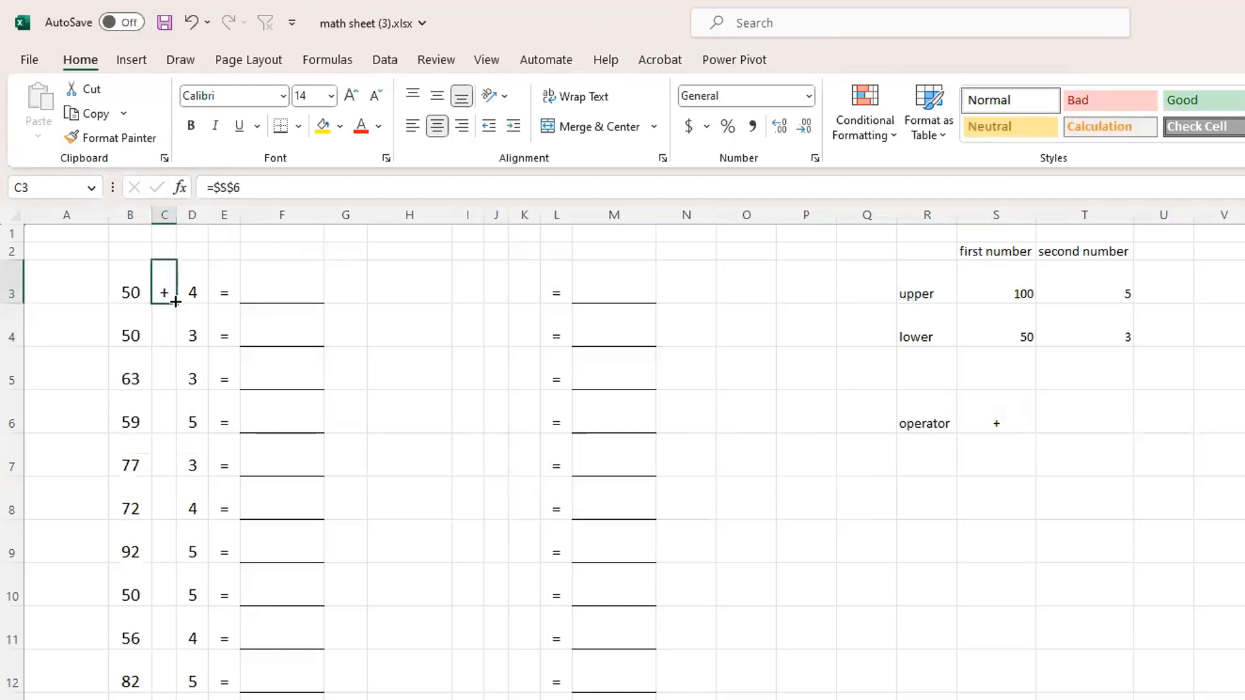
{"action": "double_click", "coordinate": [175, 301]}
{"action": "left_click", "coordinate": [461, 453]}
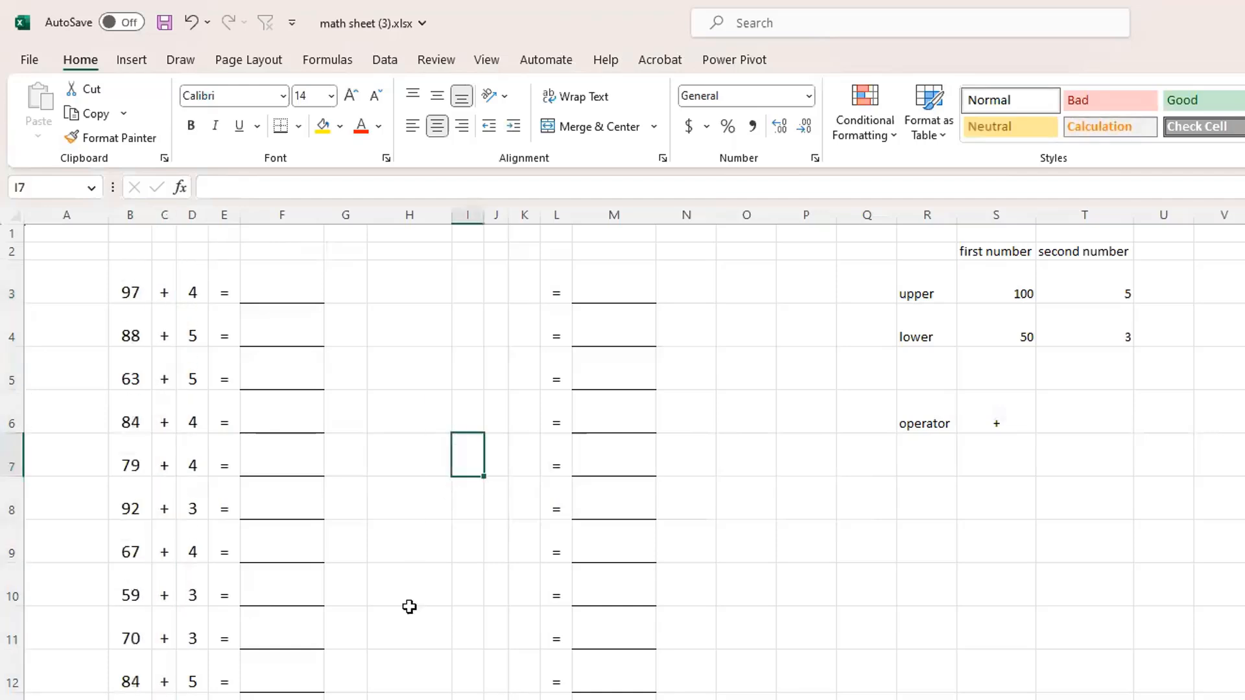
Set the second number's upper limit in T3 to 50 and its lower limit in T4 to 30
{"action": "left_click", "coordinate": [1097, 283]}
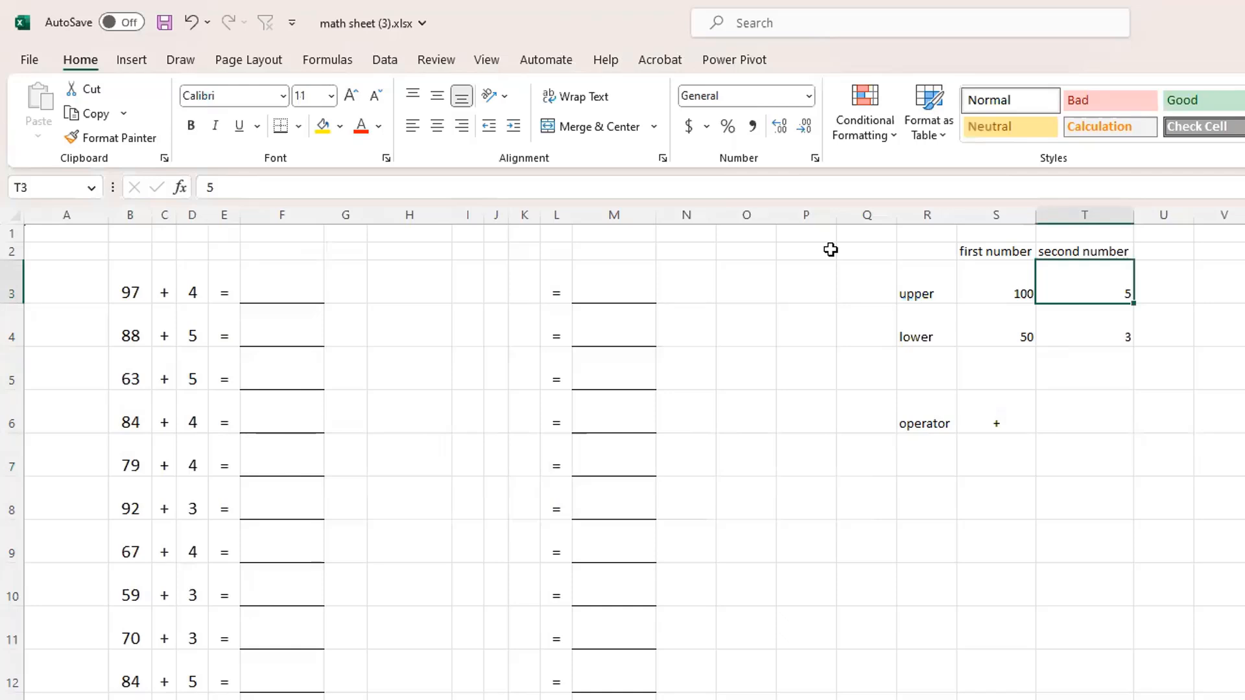
{"action": "key", "text": "F2"}
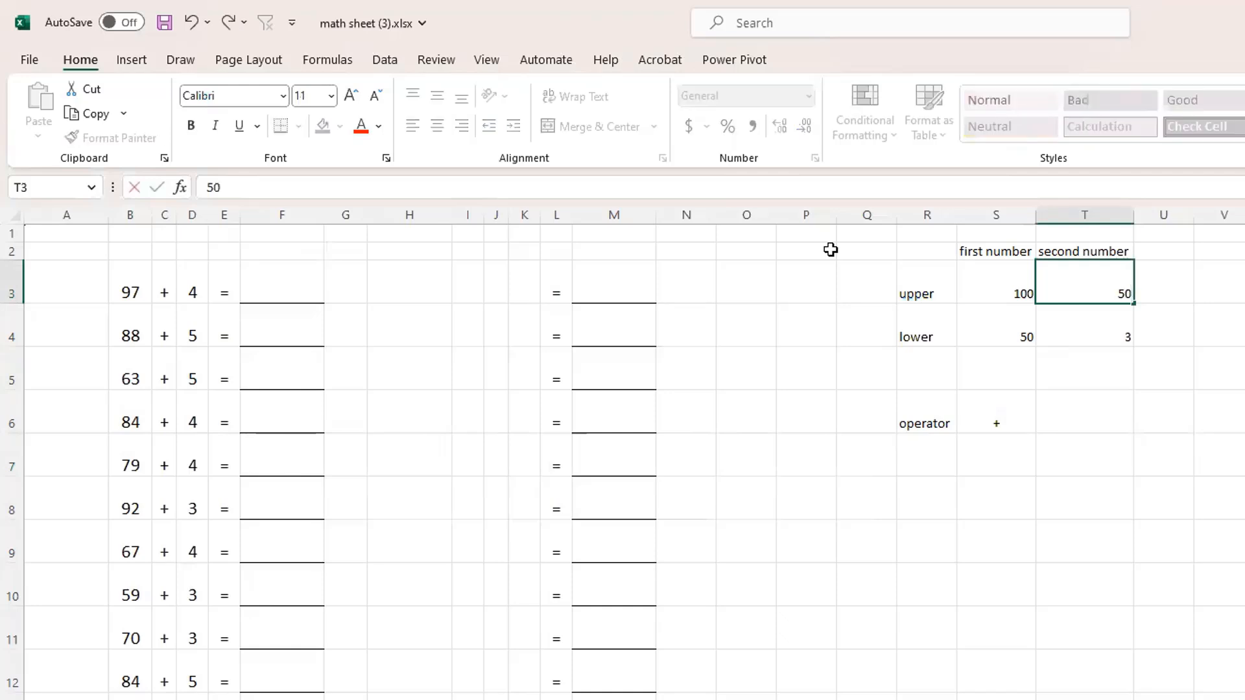
{"action": "key", "text": "Return"}
{"action": "type", "text": "3"}
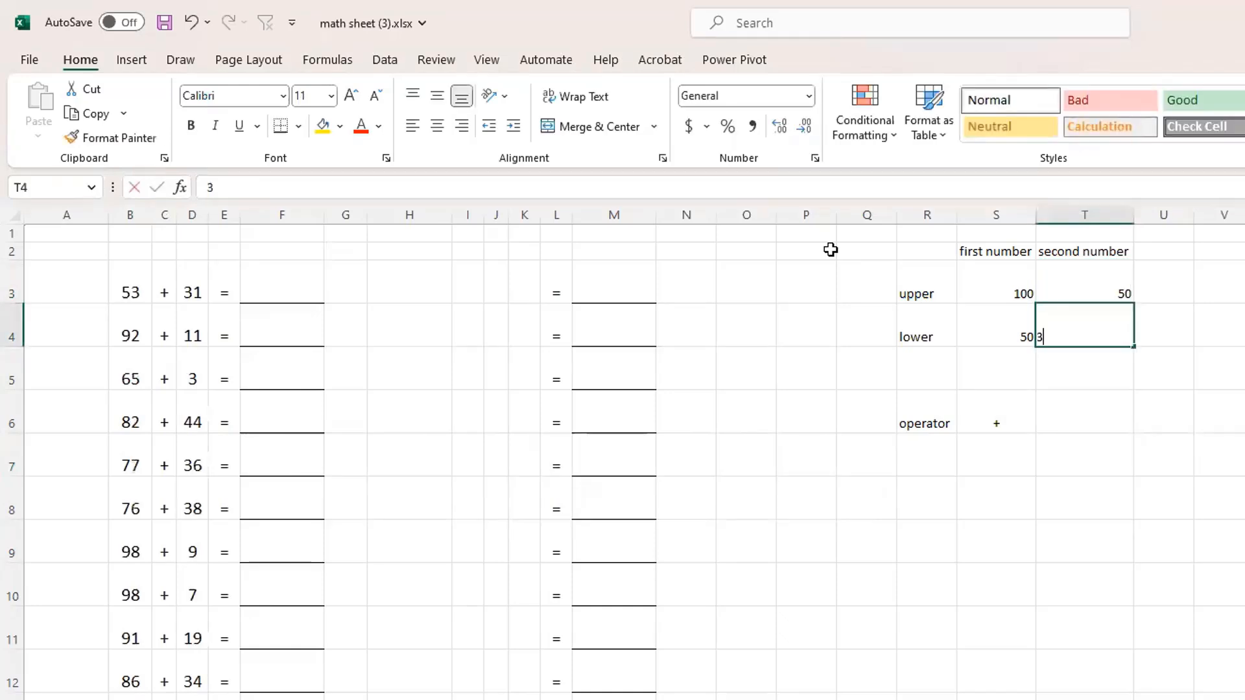
{"action": "type", "text": "0"}
{"action": "key", "text": "Return"}
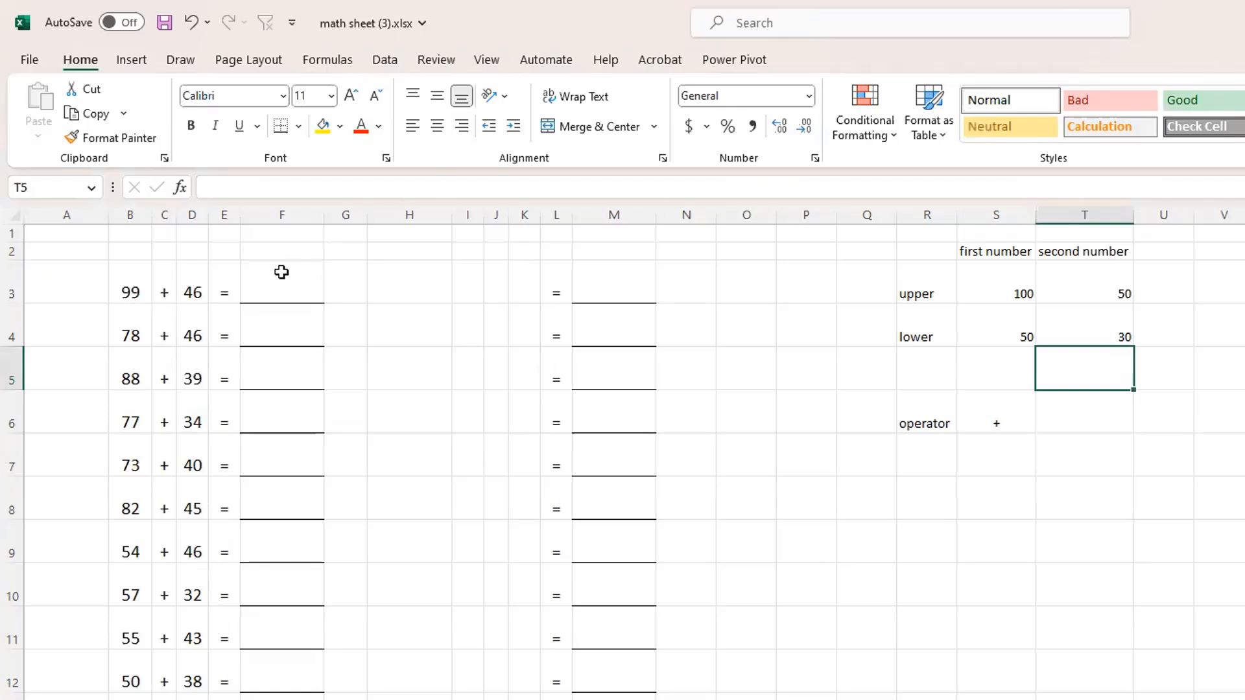
Copy the first problem's formulas from B3:D3 into the second problem column starting at I3
{"action": "left_click_drag", "start_coordinate": [131, 273], "coordinate": [192, 279]}
{"action": "key", "text": "ctrl+c"}
{"action": "key", "text": "Escape"}
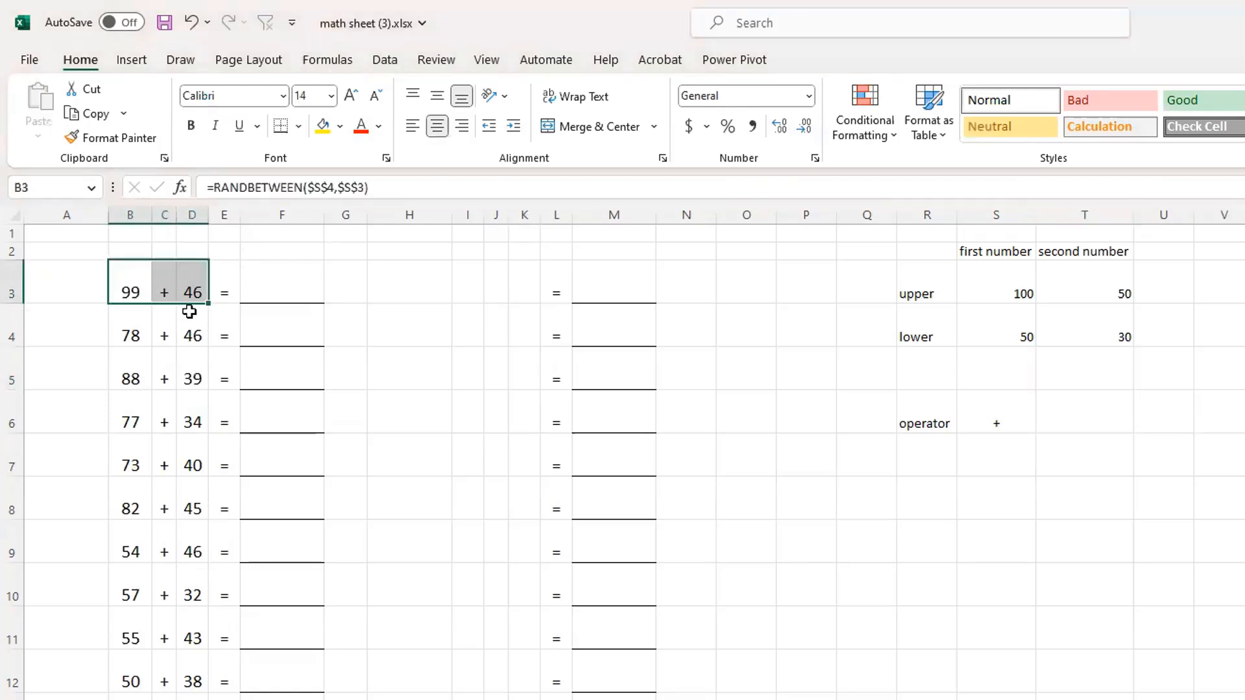
{"action": "key", "text": "ctrl+c"}
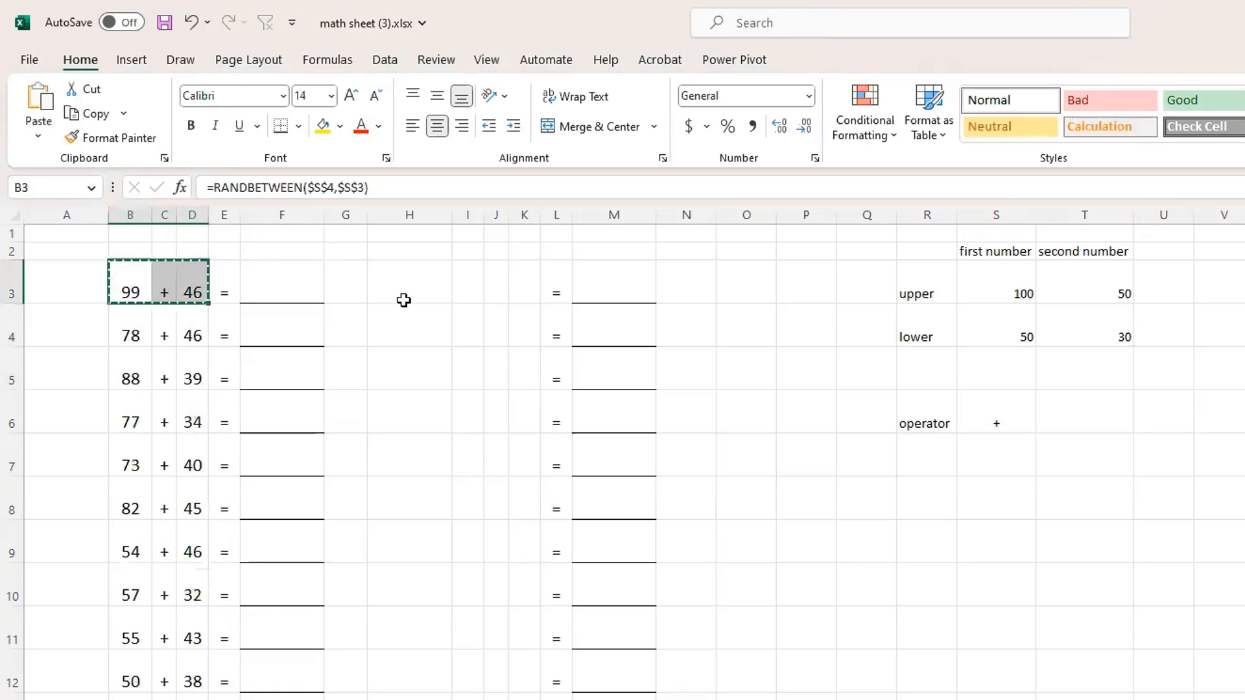
{"action": "left_click", "coordinate": [464, 290]}
{"action": "key", "text": "ctrl+v"}
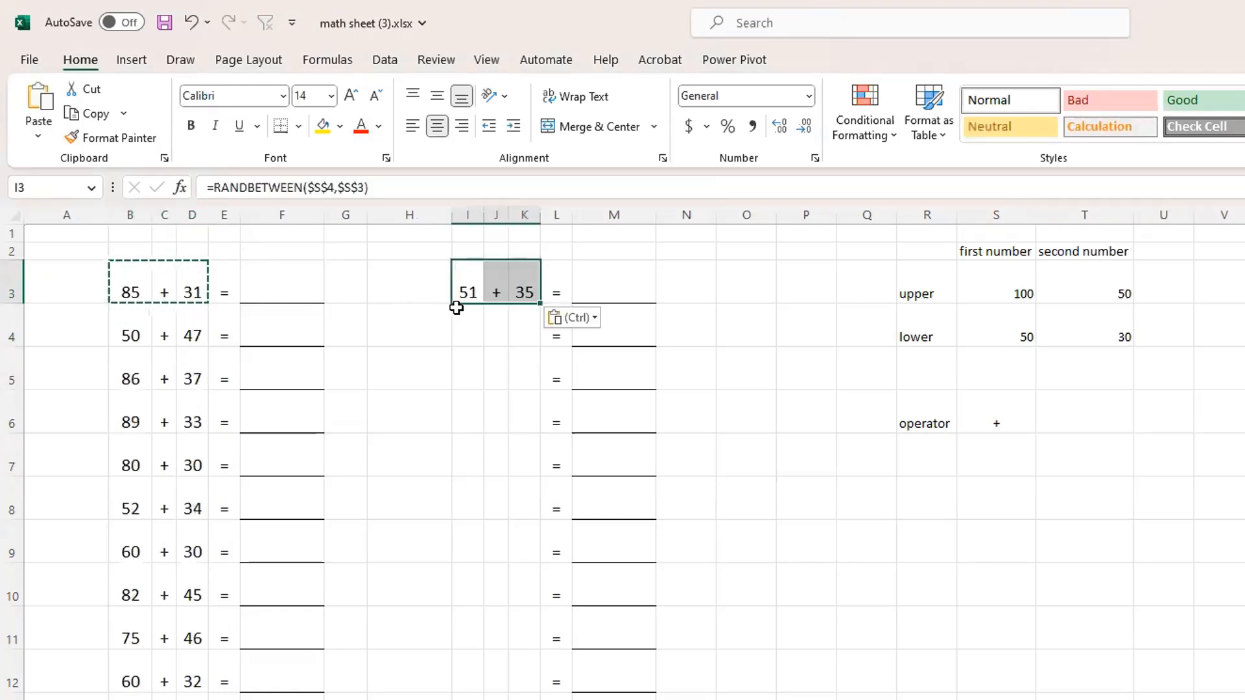
Fill the formulas in I3:K3 down the second problem column through row 22
{"action": "double_click", "coordinate": [541, 302]}
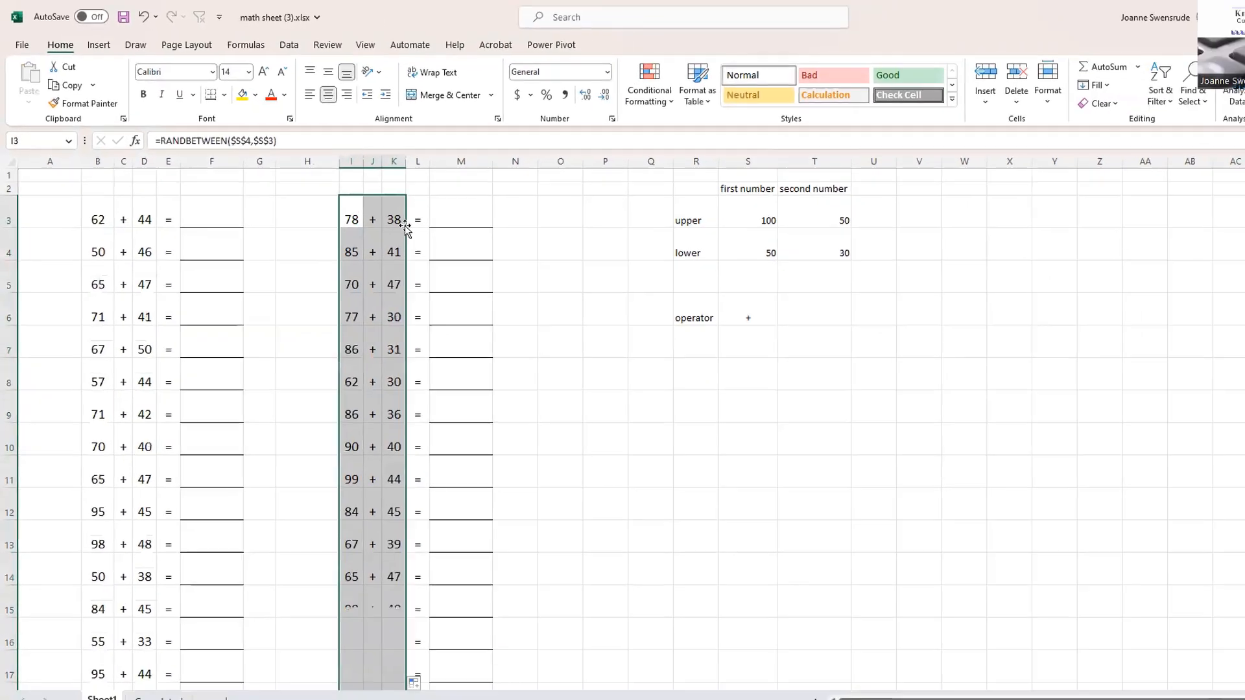
{"action": "scroll", "coordinate": [582, 393], "scroll_direction": "down", "scroll_amount": 3}
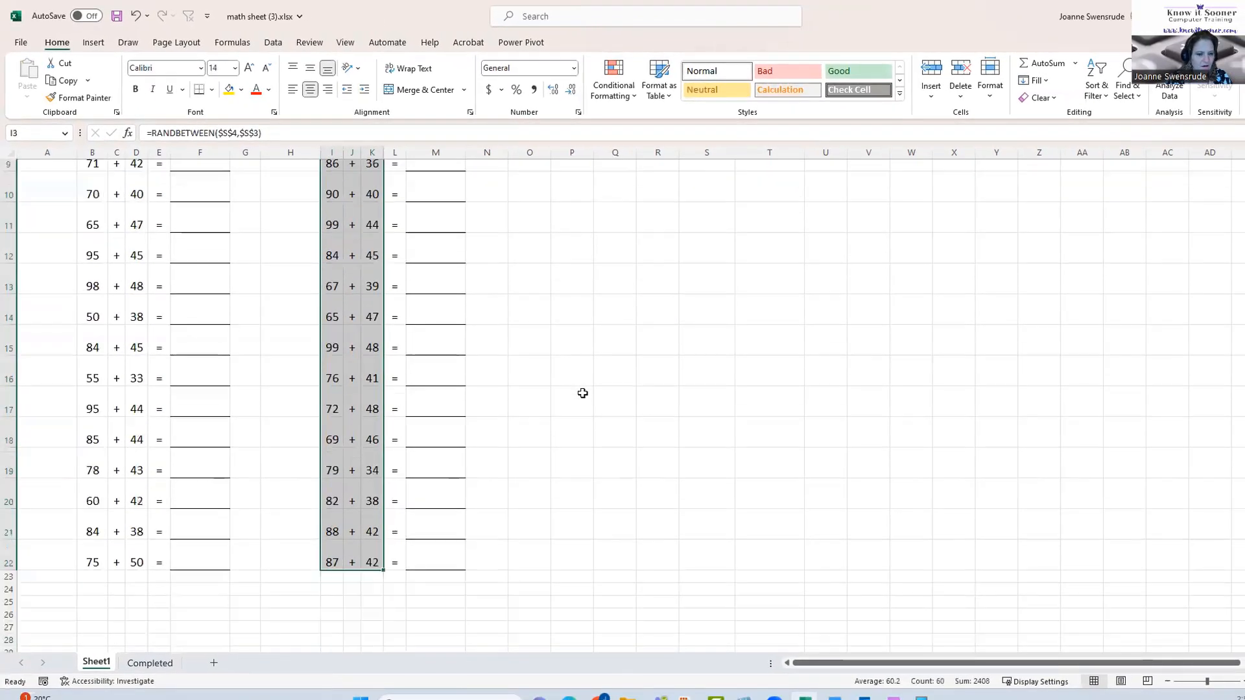
{"action": "scroll", "coordinate": [583, 393], "scroll_direction": "up", "scroll_amount": 3}
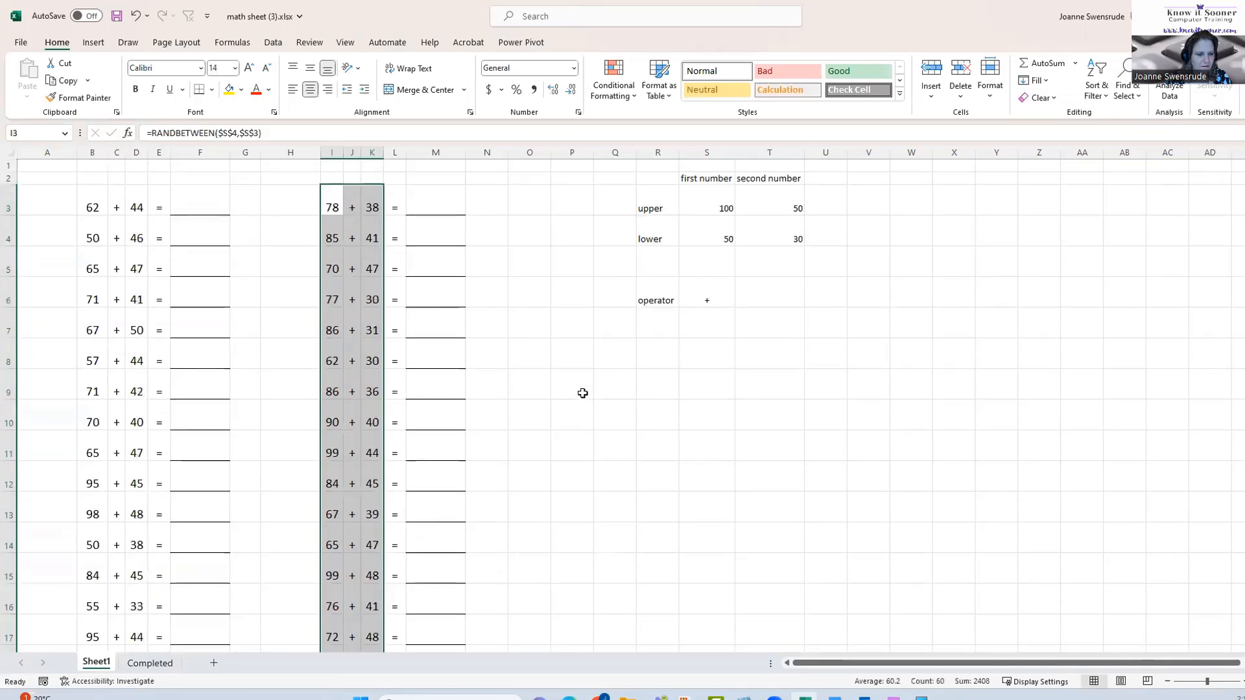
Recalculate the worksheet five times to generate new random numbers in both problem columns
{"action": "left_click", "coordinate": [92, 206]}
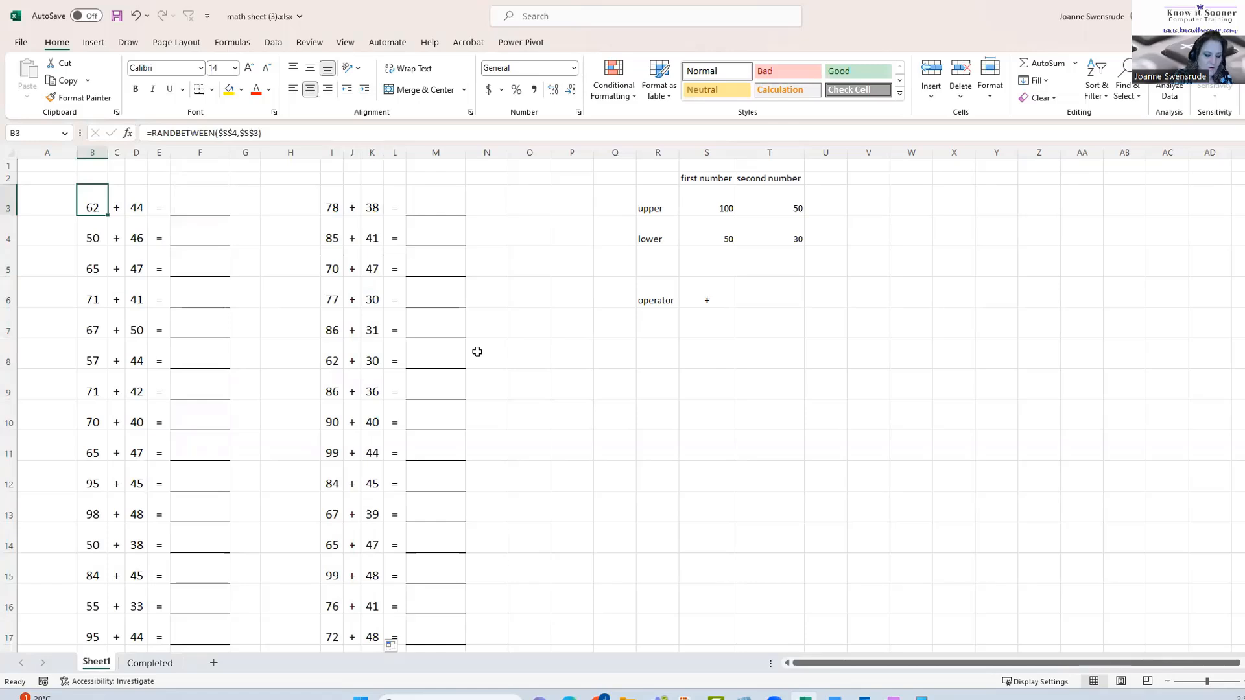
{"action": "key", "text": "F9"}
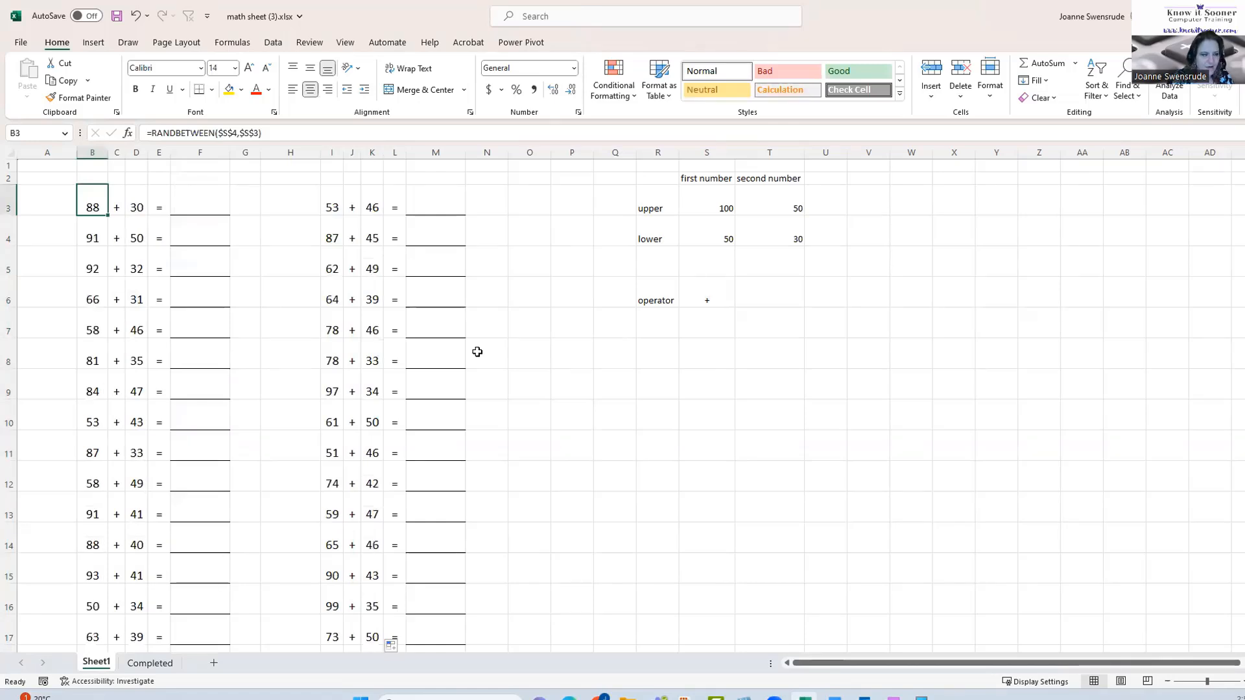
{"action": "key", "text": "F9"}
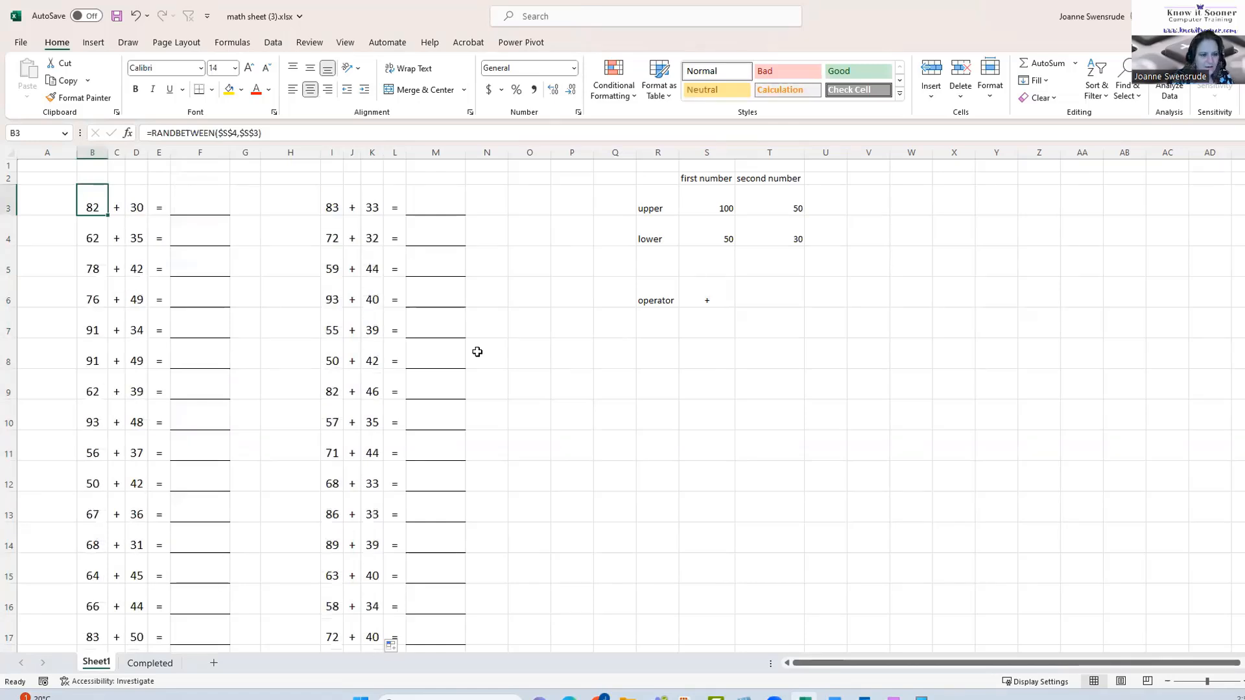
{"action": "key", "text": "F9"}
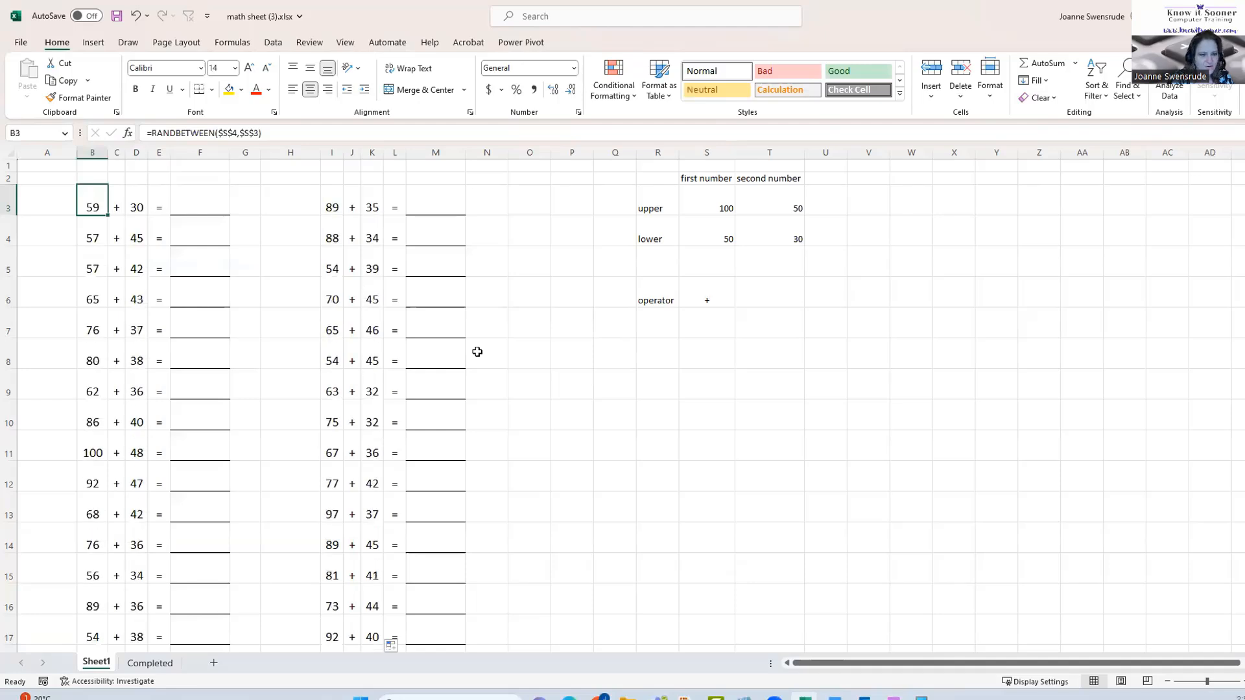
{"action": "key", "text": "F9"}
{"action": "key", "text": "F9"}
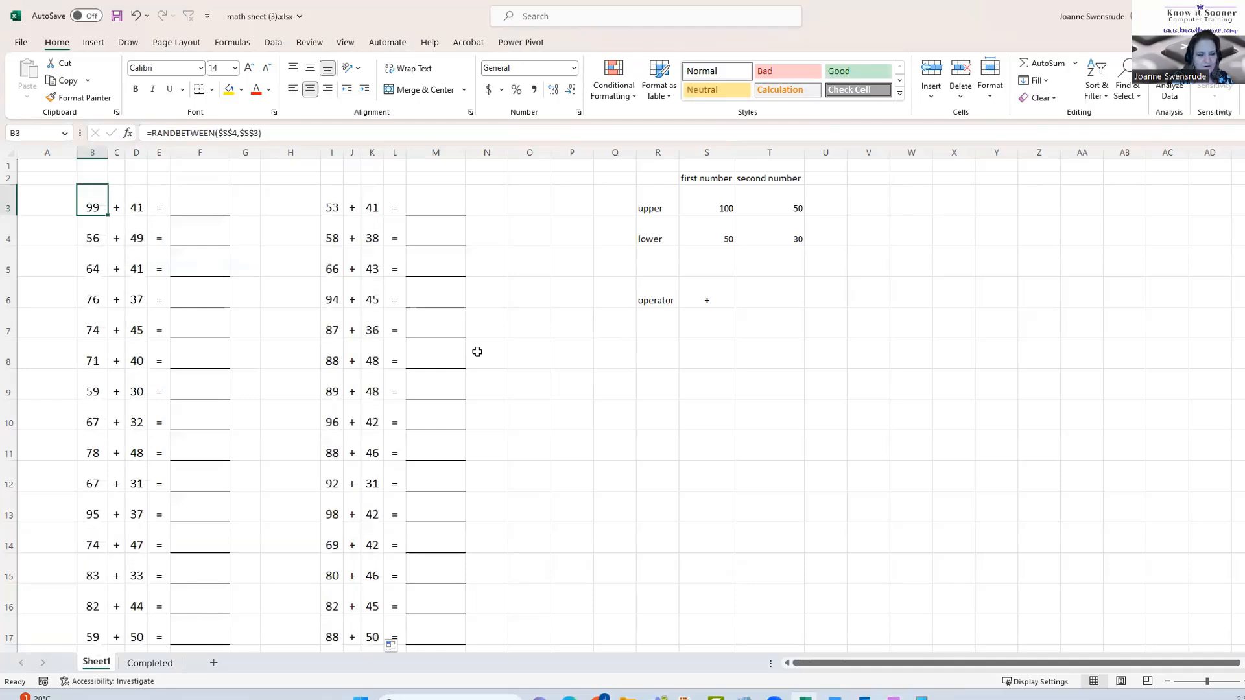
{"action": "left_click", "coordinate": [710, 209]}
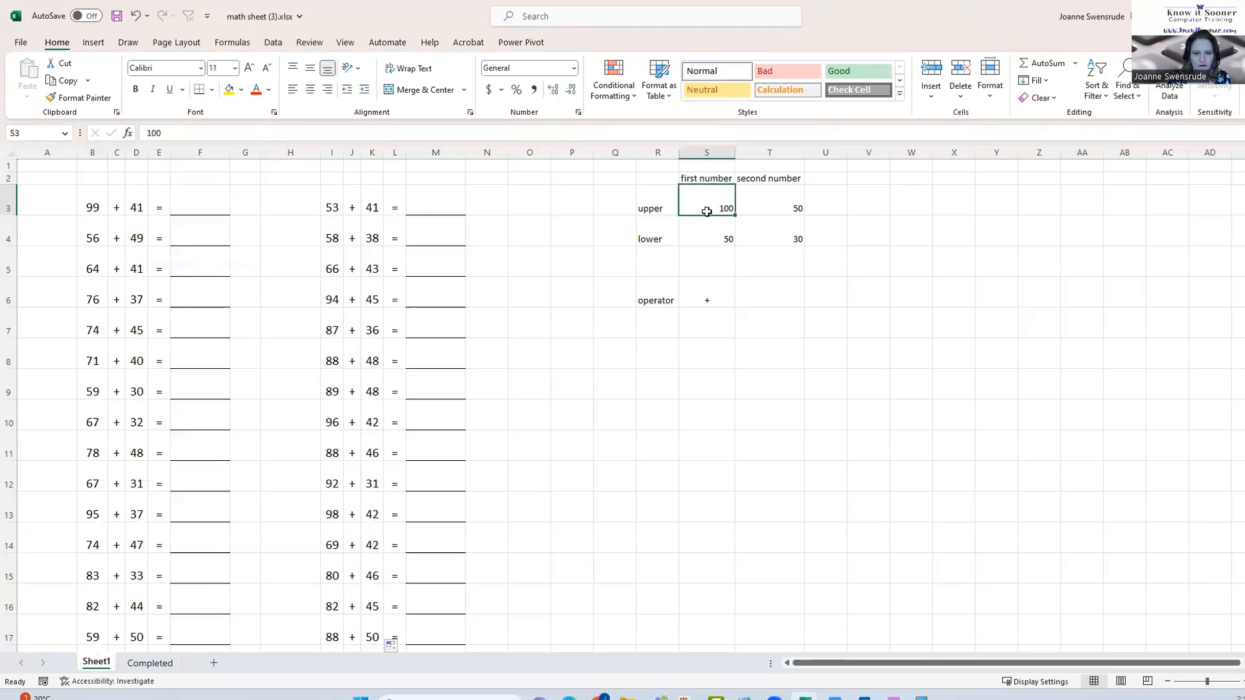
{"action": "left_click", "coordinate": [764, 234]}
{"action": "left_click", "coordinate": [764, 180]}
{"action": "left_click", "coordinate": [707, 226]}
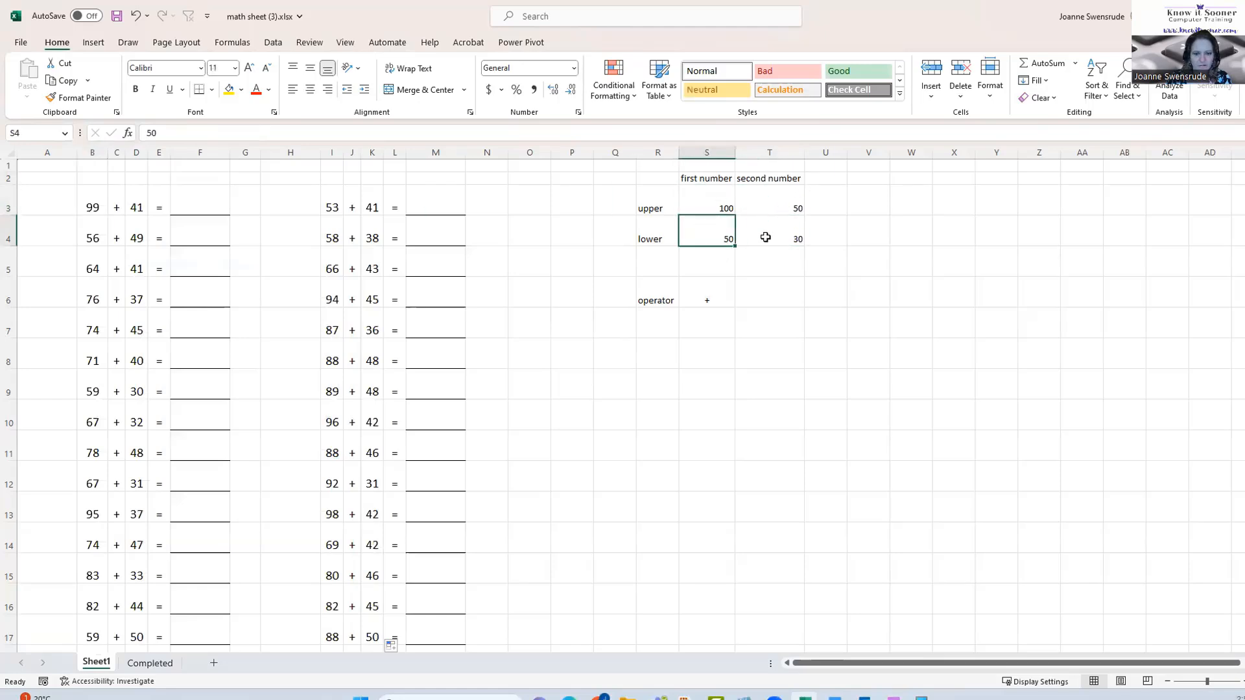
{"action": "left_click", "coordinate": [776, 207]}
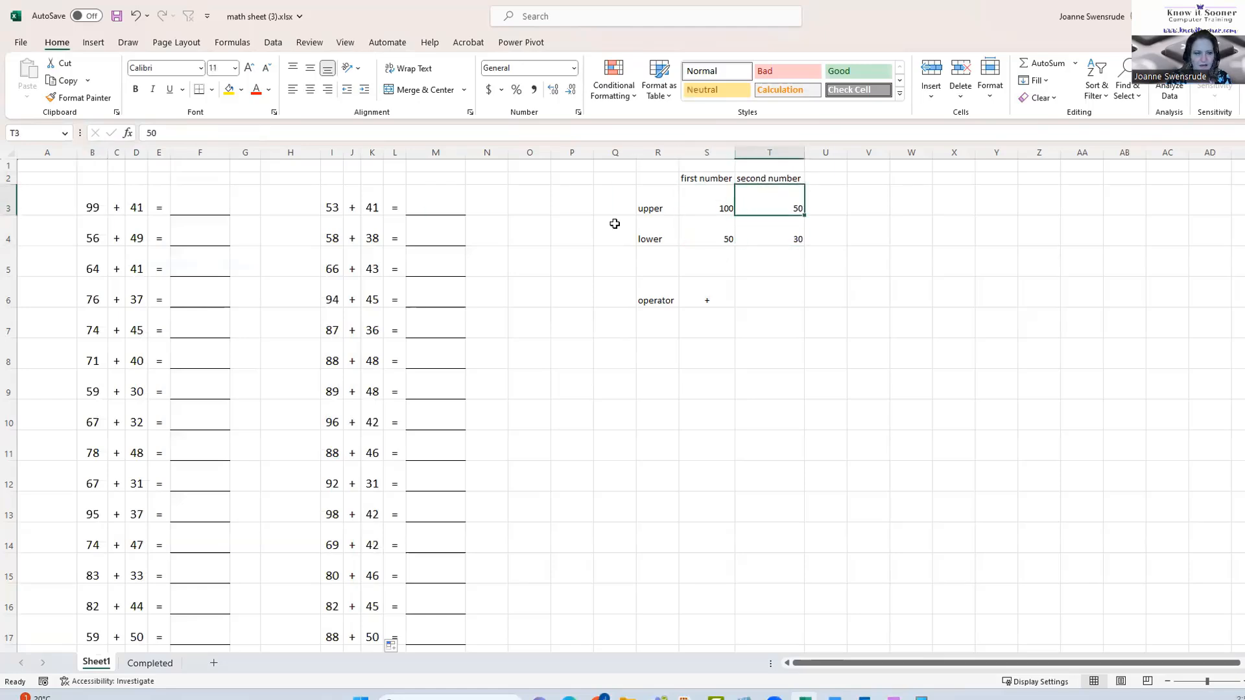